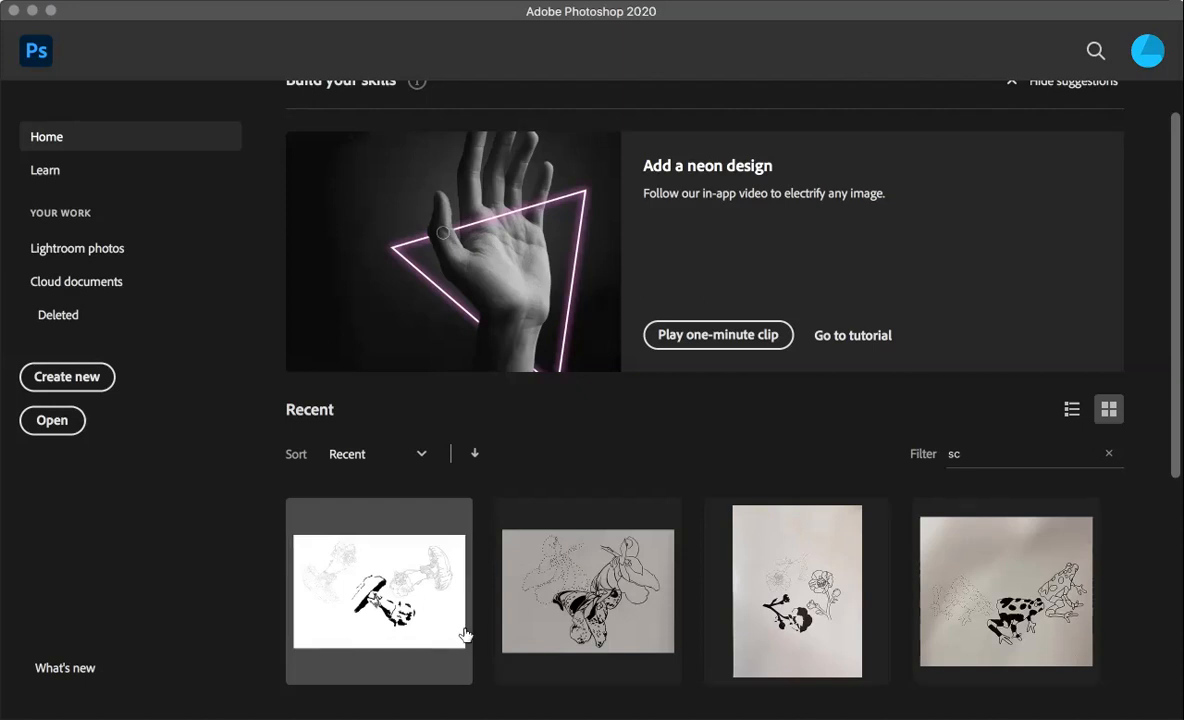
Open the recent mushroom drawing Screen Shot 2020-10-16 at 5.41.05 PM.png and convert it to Grayscale, discarding the color information.
{"action": "left_click", "coordinate": [370, 577]}
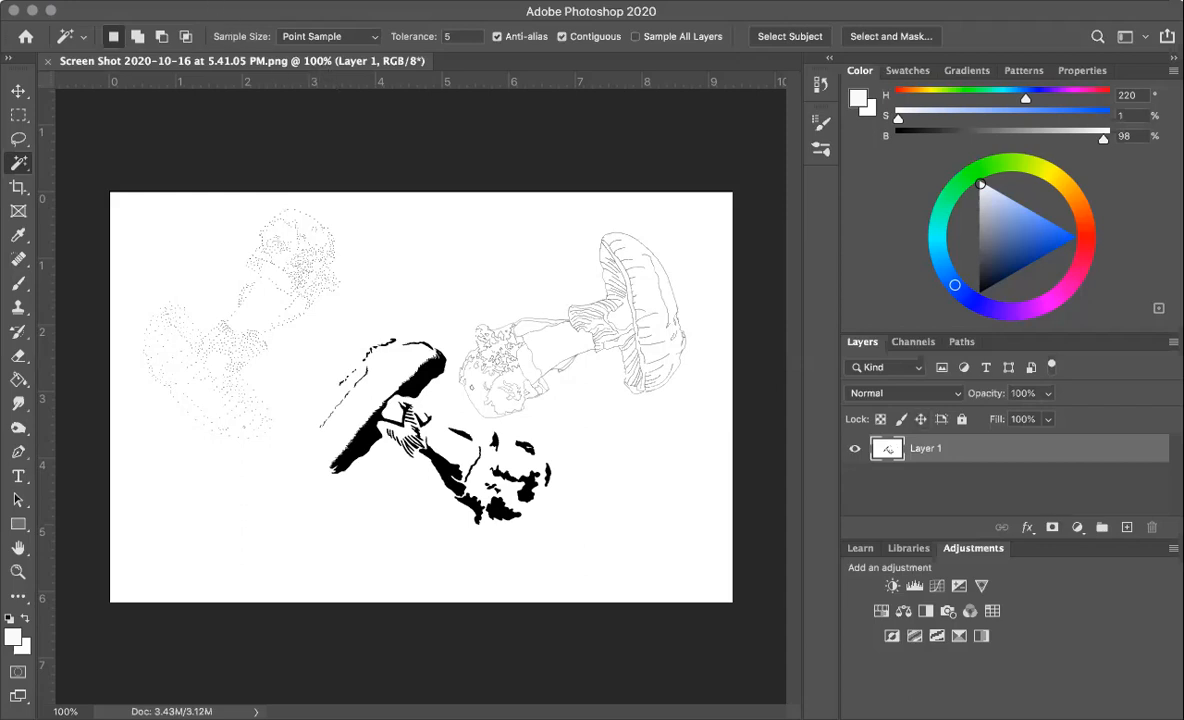
{"action": "left_click", "coordinate": [225, 0]}
{"action": "mouse_move", "coordinate": [390, 18]}
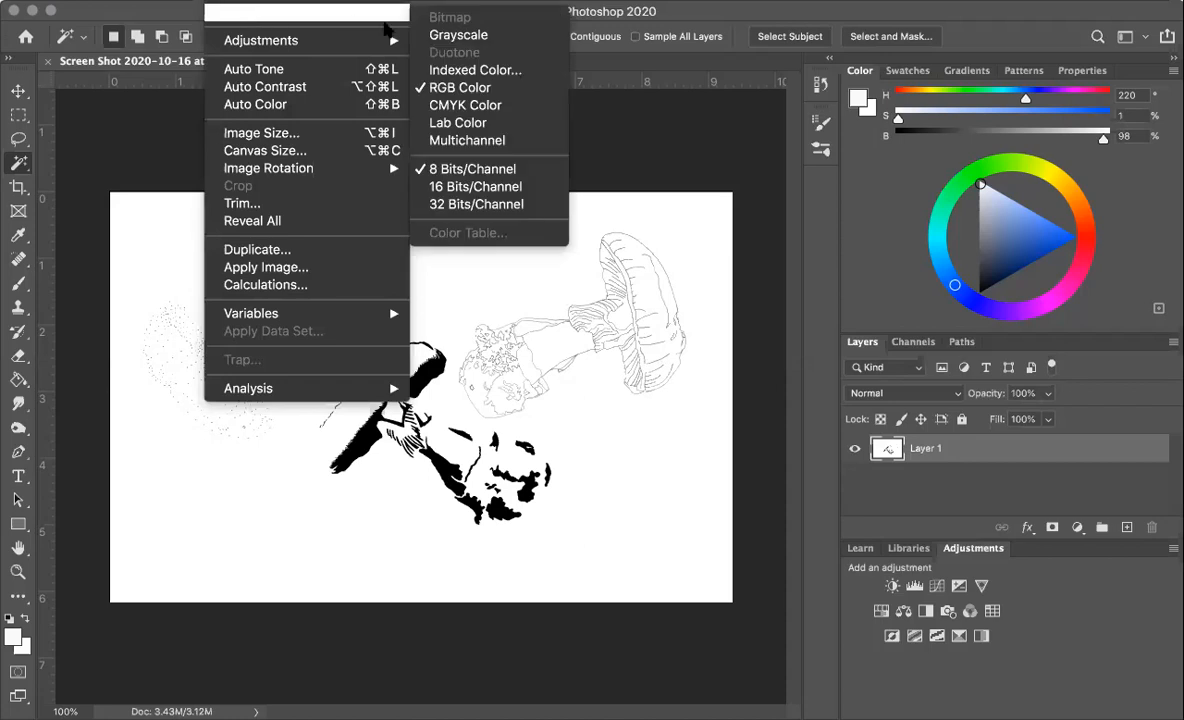
{"action": "left_click", "coordinate": [455, 37]}
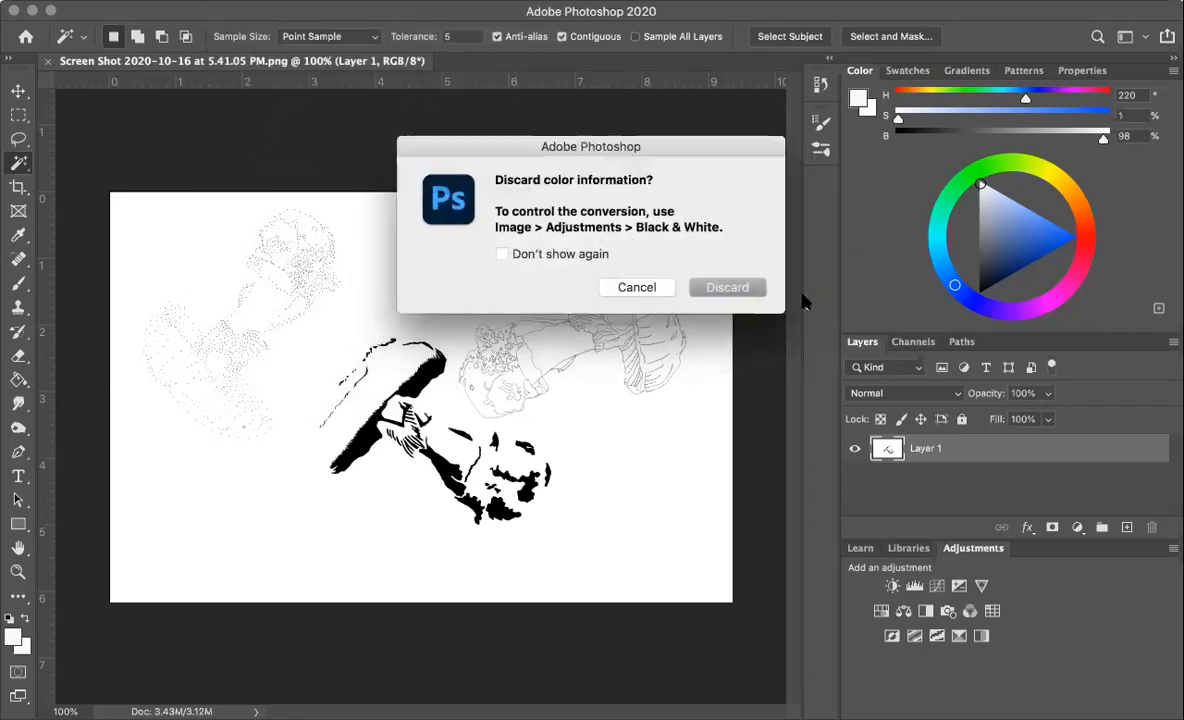
{"action": "left_click", "coordinate": [727, 287]}
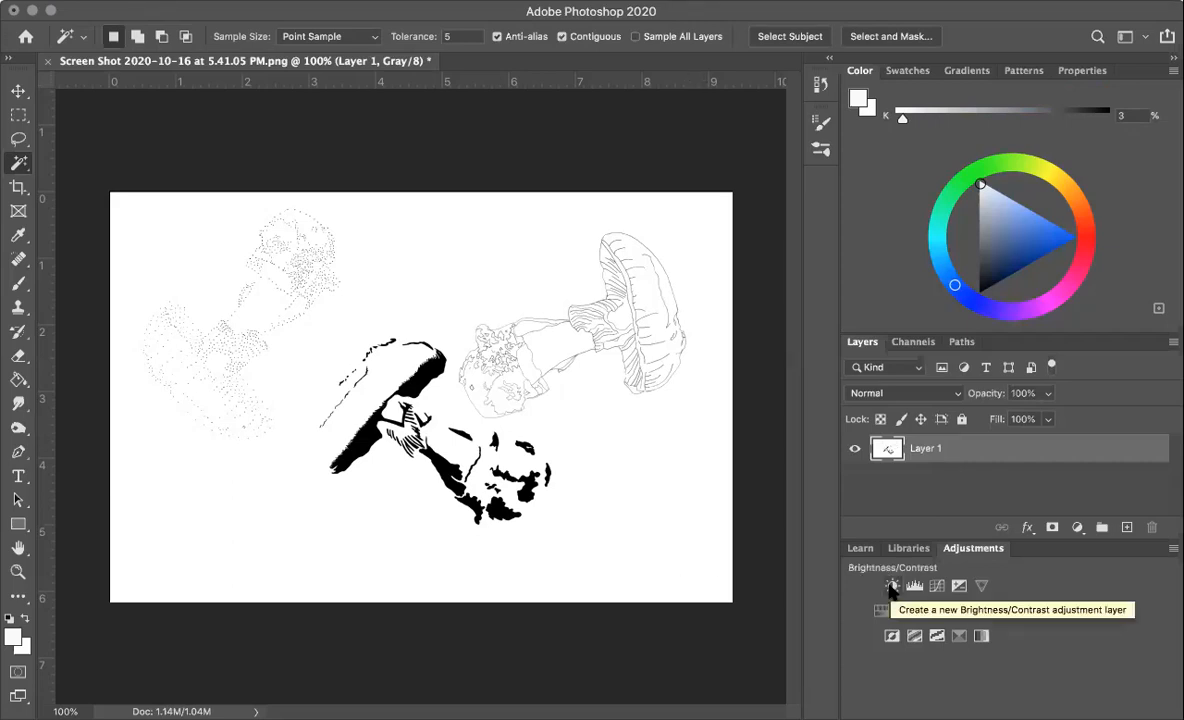
Add a Brightness/Contrast adjustment layer above the drawing with brightness -40 and contrast 100.
{"action": "left_click", "coordinate": [891, 587]}
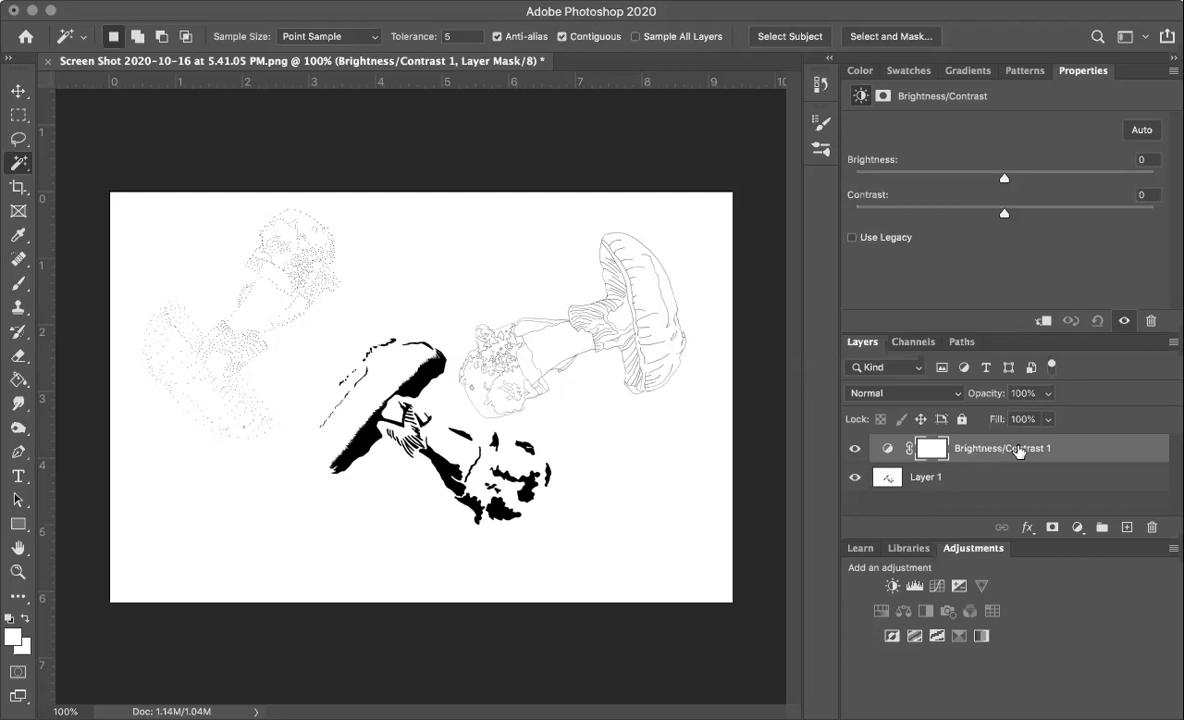
{"action": "left_click", "coordinate": [1093, 452]}
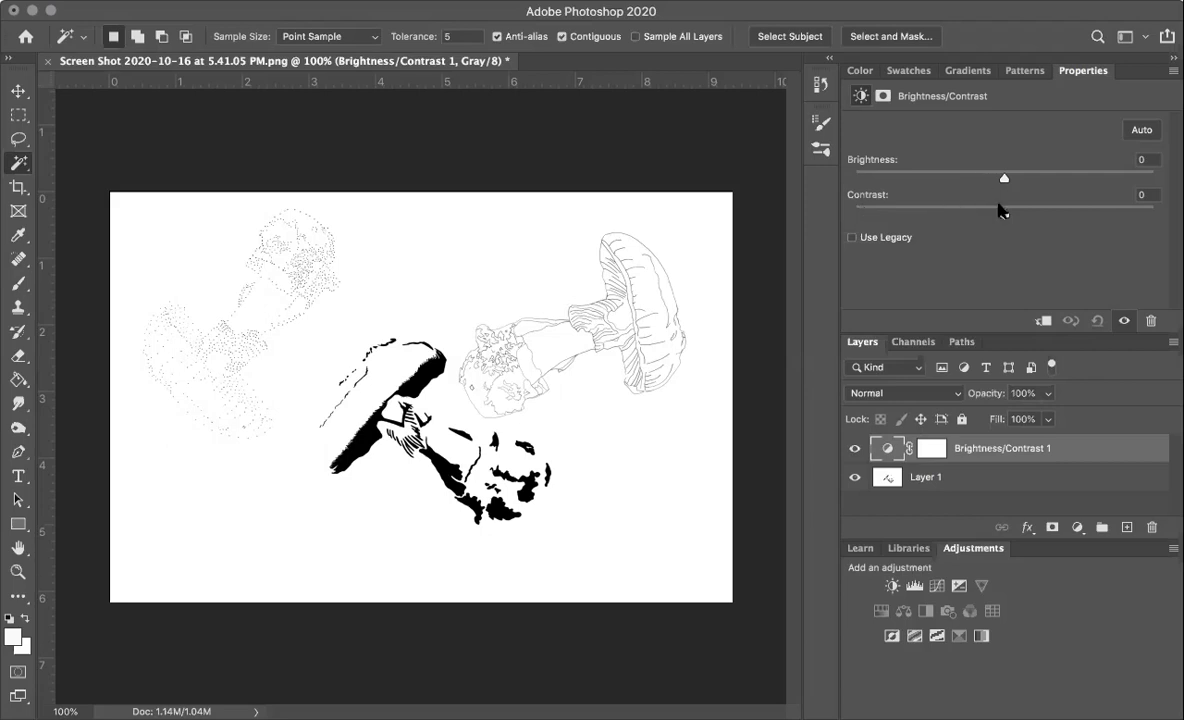
{"action": "left_click_drag", "start_coordinate": [1000, 215], "coordinate": [1074, 215]}
{"action": "left_click_drag", "start_coordinate": [1004, 180], "coordinate": [827, 217]}
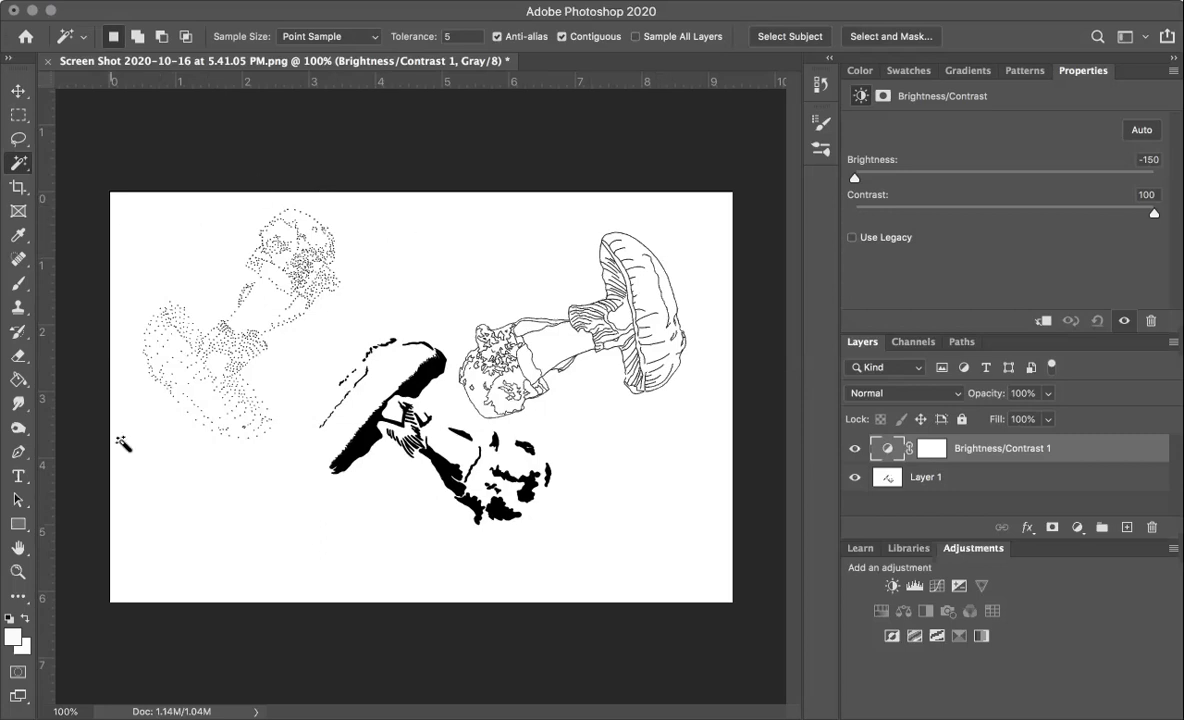
{"action": "left_click_drag", "start_coordinate": [855, 180], "coordinate": [963, 191]}
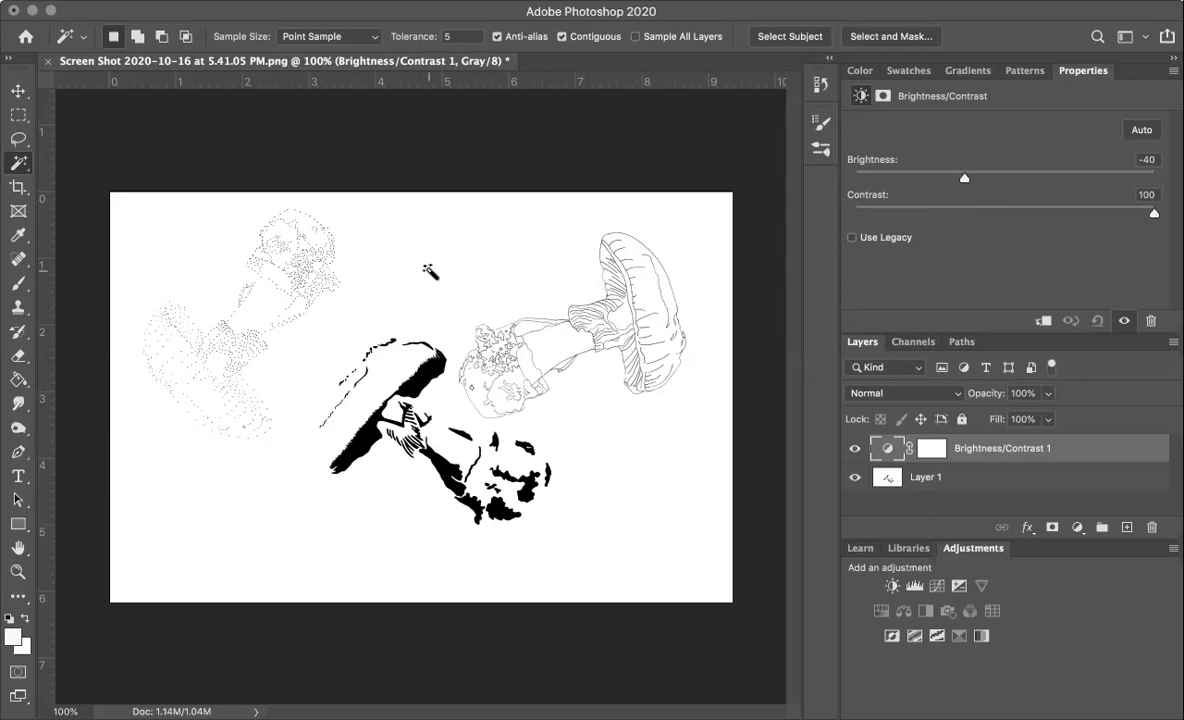
Merge the visible adjustment and drawing layers into a single layer.
{"action": "left_click", "coordinate": [280, 1]}
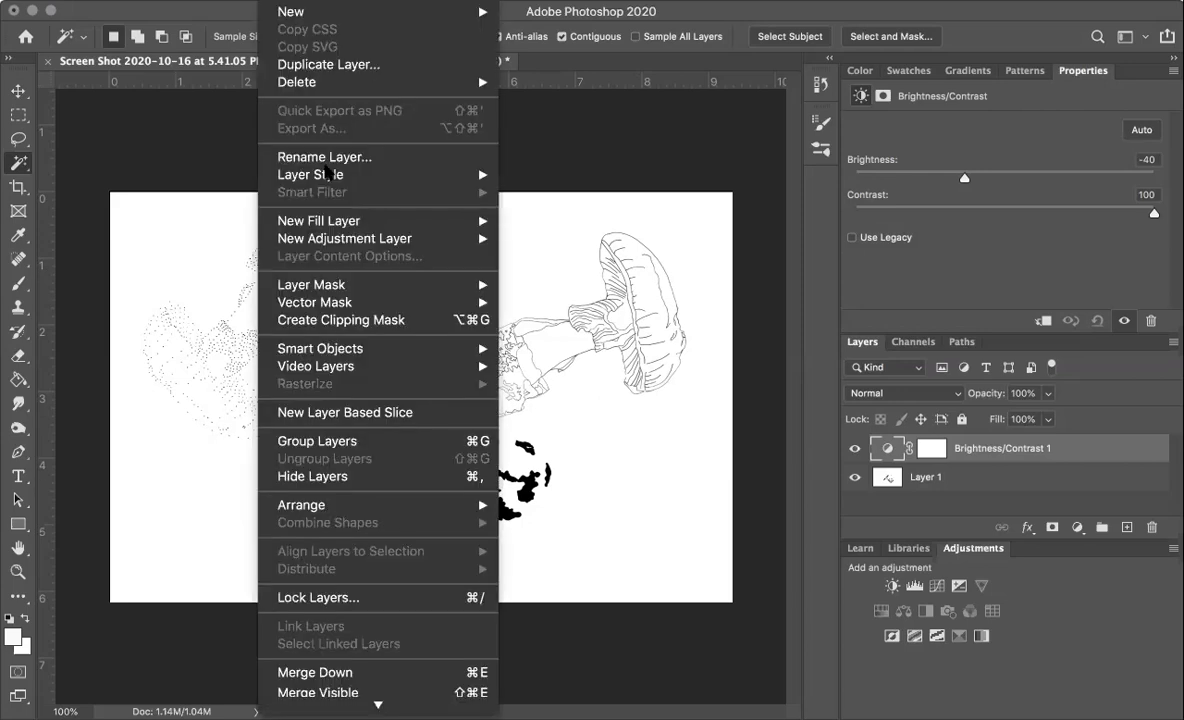
{"action": "mouse_move", "coordinate": [378, 705]}
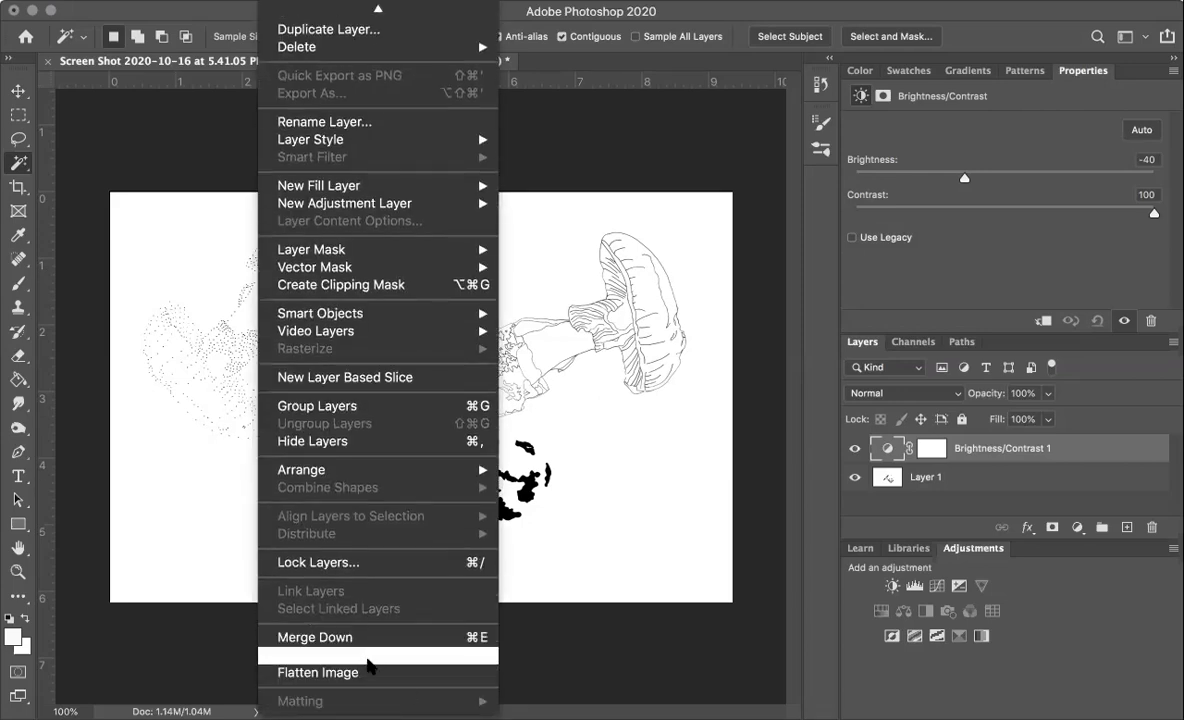
{"action": "left_click", "coordinate": [369, 672]}
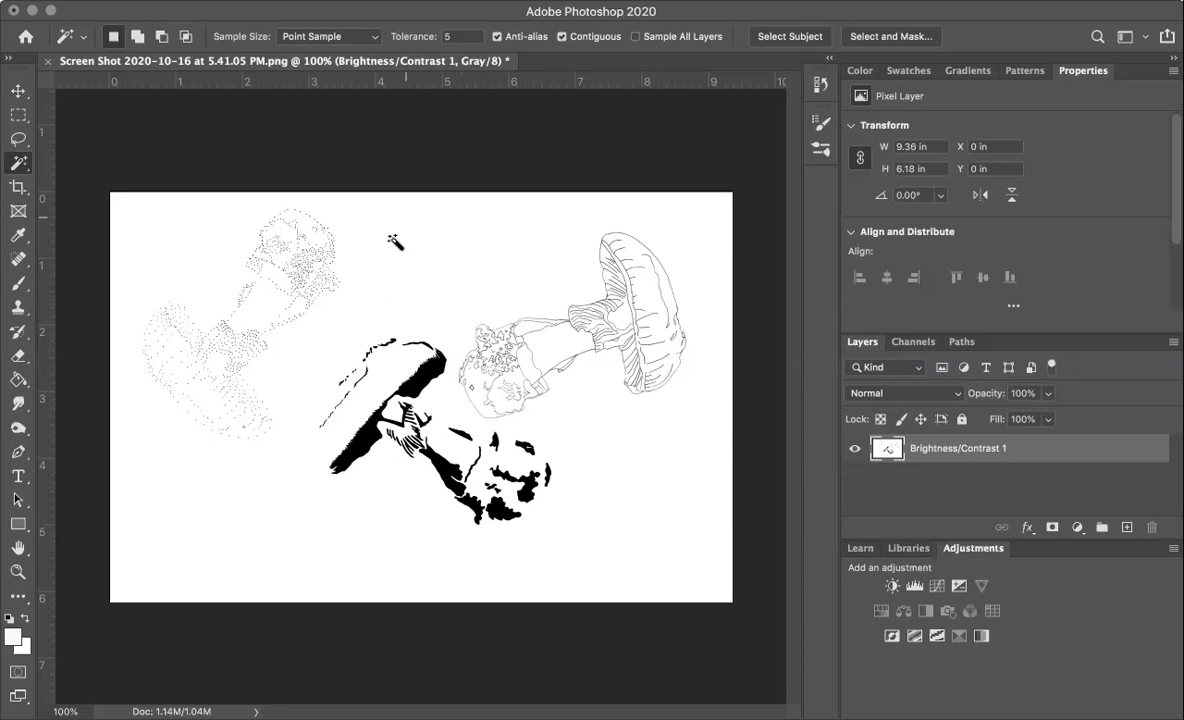
Select the white background around the mushrooms with the Magic Wand, delete it, and deselect.
{"action": "left_click", "coordinate": [390, 286]}
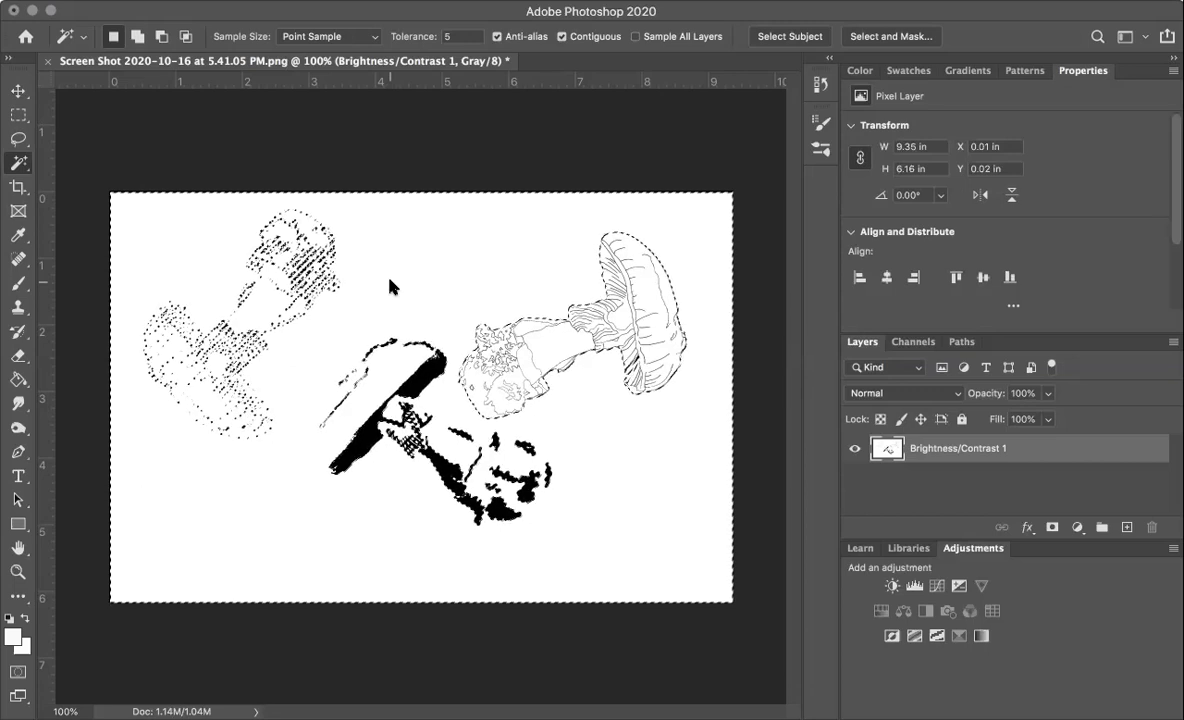
{"action": "key", "text": "Delete"}
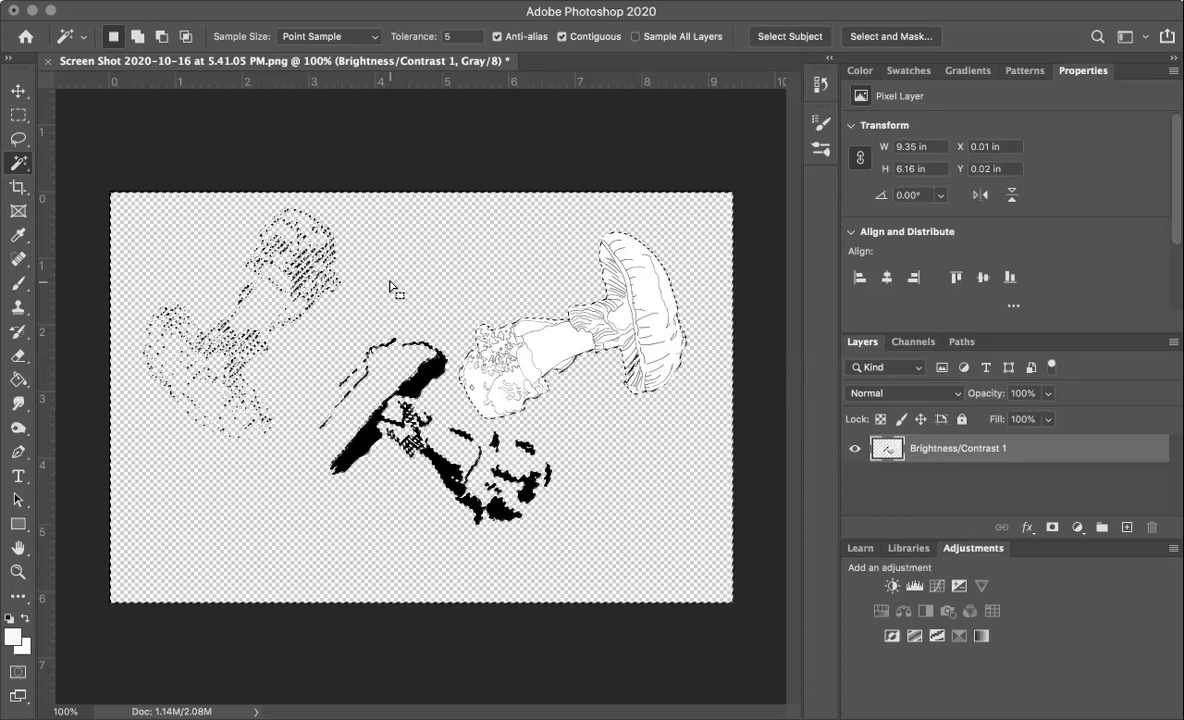
{"action": "key", "text": "super+d"}
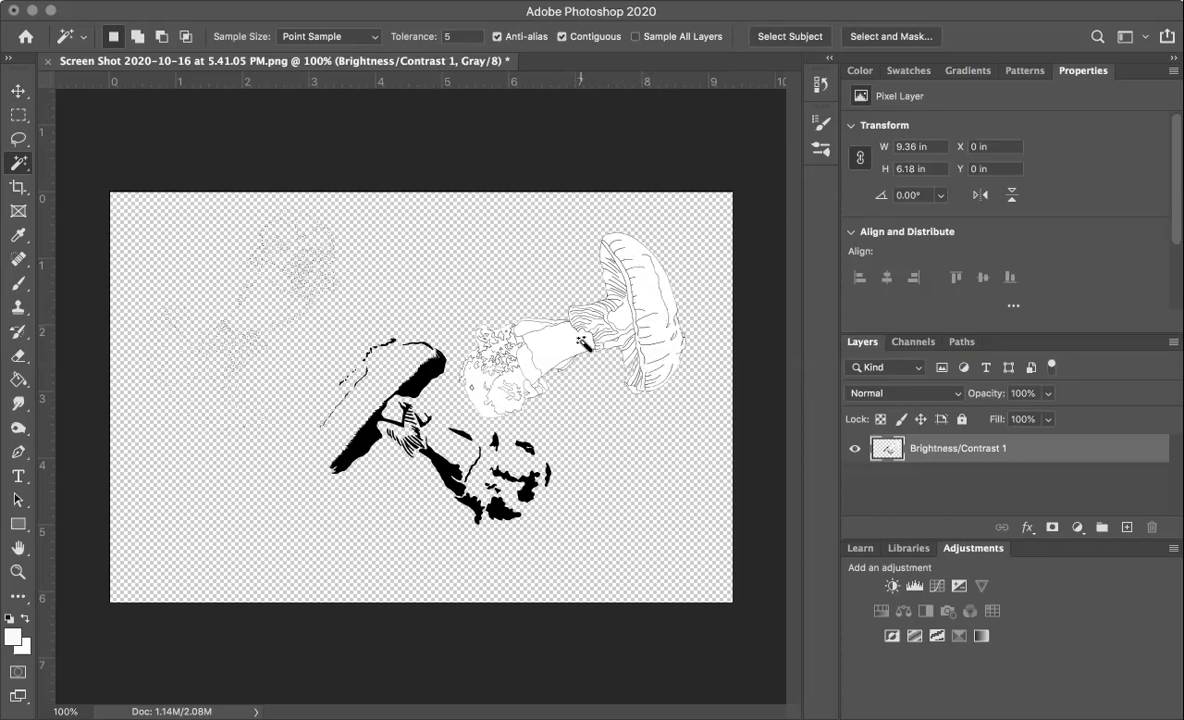
Try to clear the remaining white by selecting part of the outlined mushroom's base, extending the selection with Similar, deleting it, and deselecting.
{"action": "left_click", "coordinate": [470, 372]}
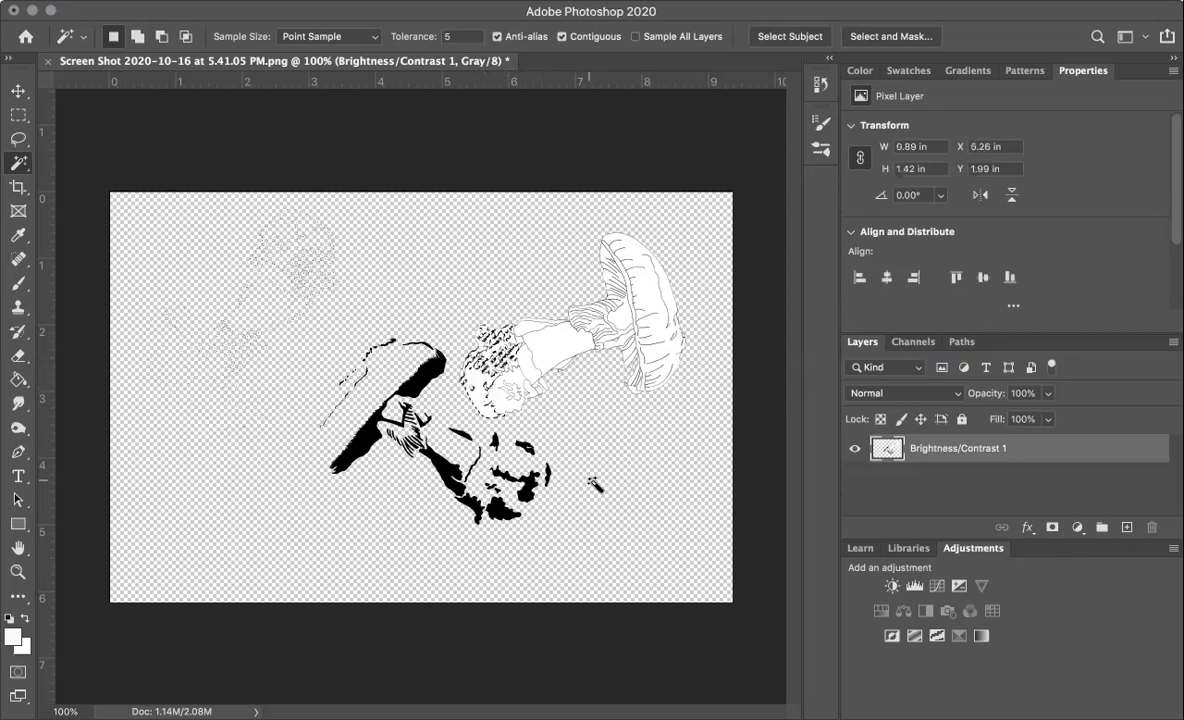
{"action": "left_click", "coordinate": [370, 3]}
{"action": "left_click", "coordinate": [425, 302]}
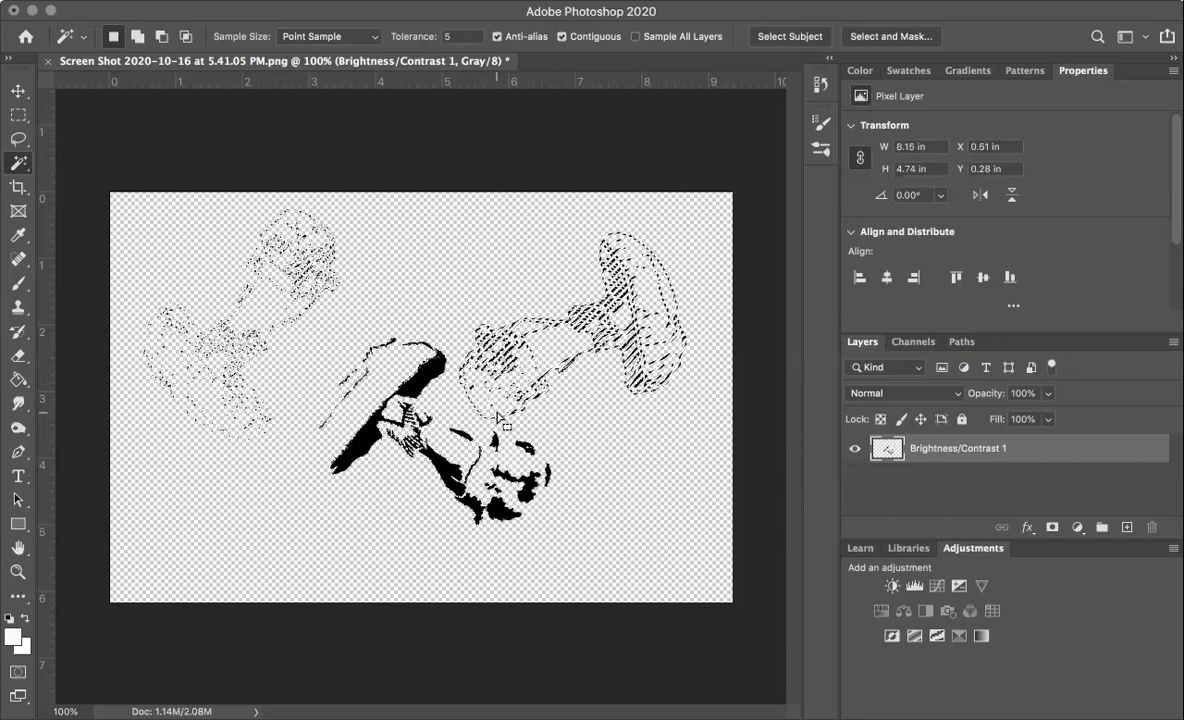
{"action": "key", "text": "Delete"}
{"action": "key", "text": "ctrl+d"}
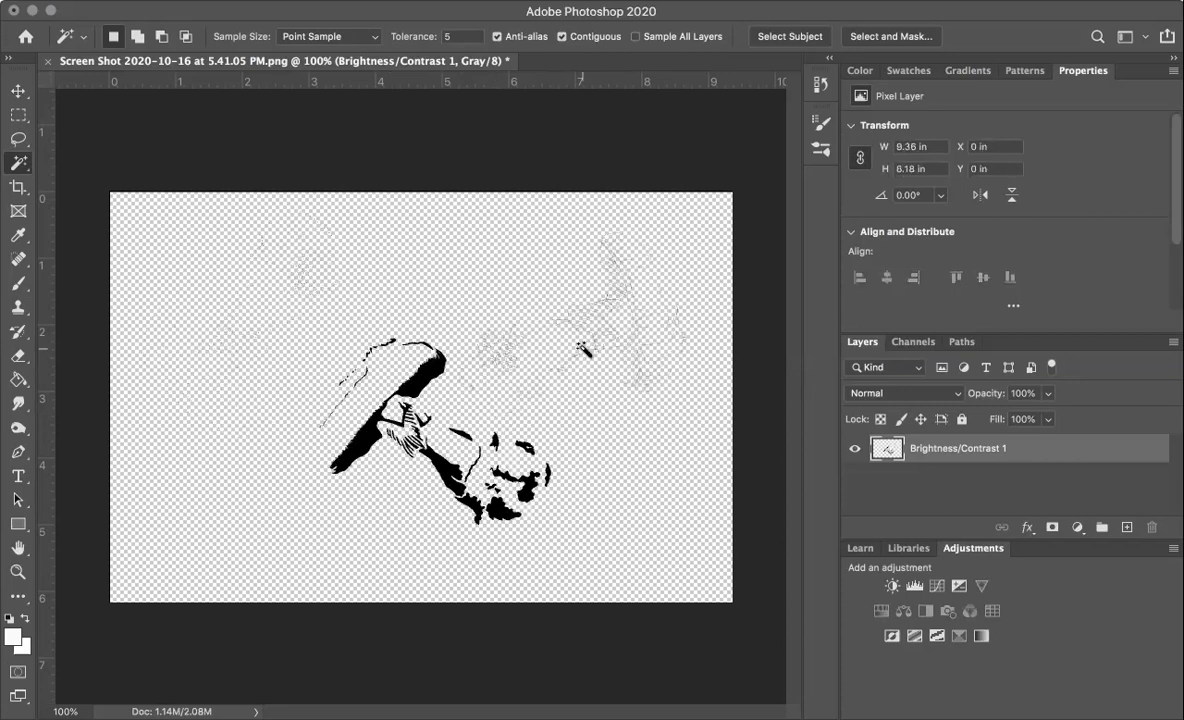
Examine the lines of the outlined mushroom and the dots of the stippled mushroom for lost detail.
{"action": "scroll", "coordinate": [575, 323], "scroll_direction": "up", "scroll_amount": 5}
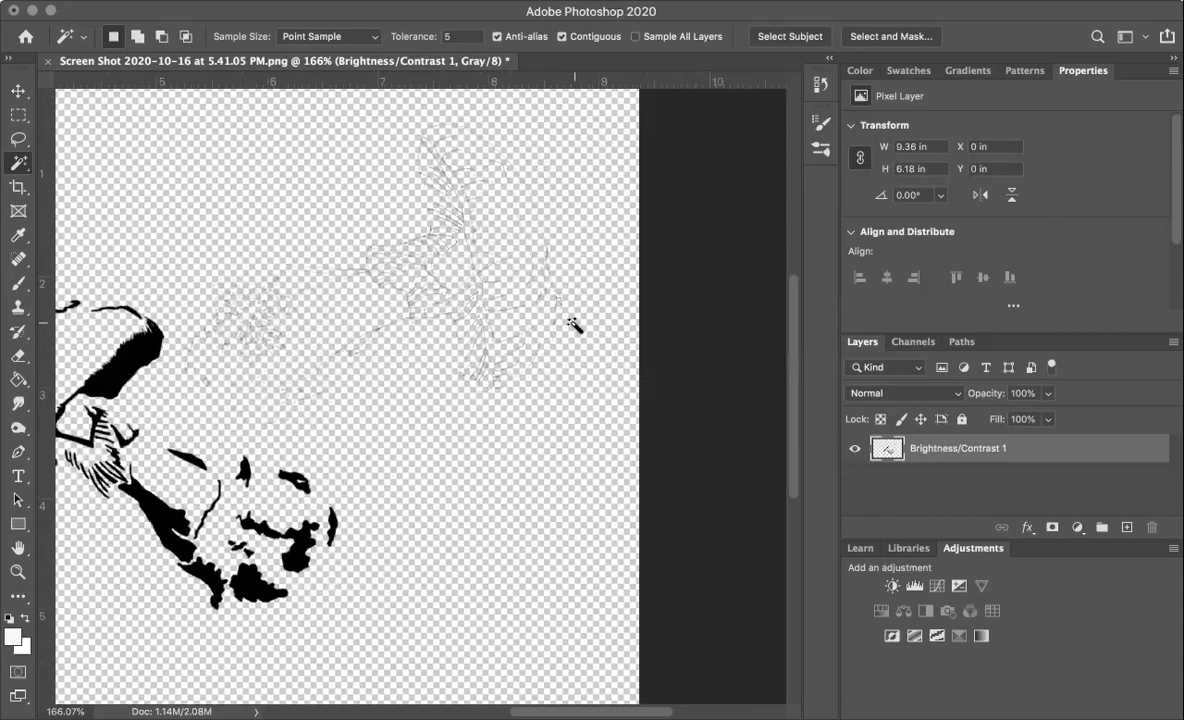
{"action": "scroll", "coordinate": [465, 328], "scroll_direction": "up", "scroll_amount": 4}
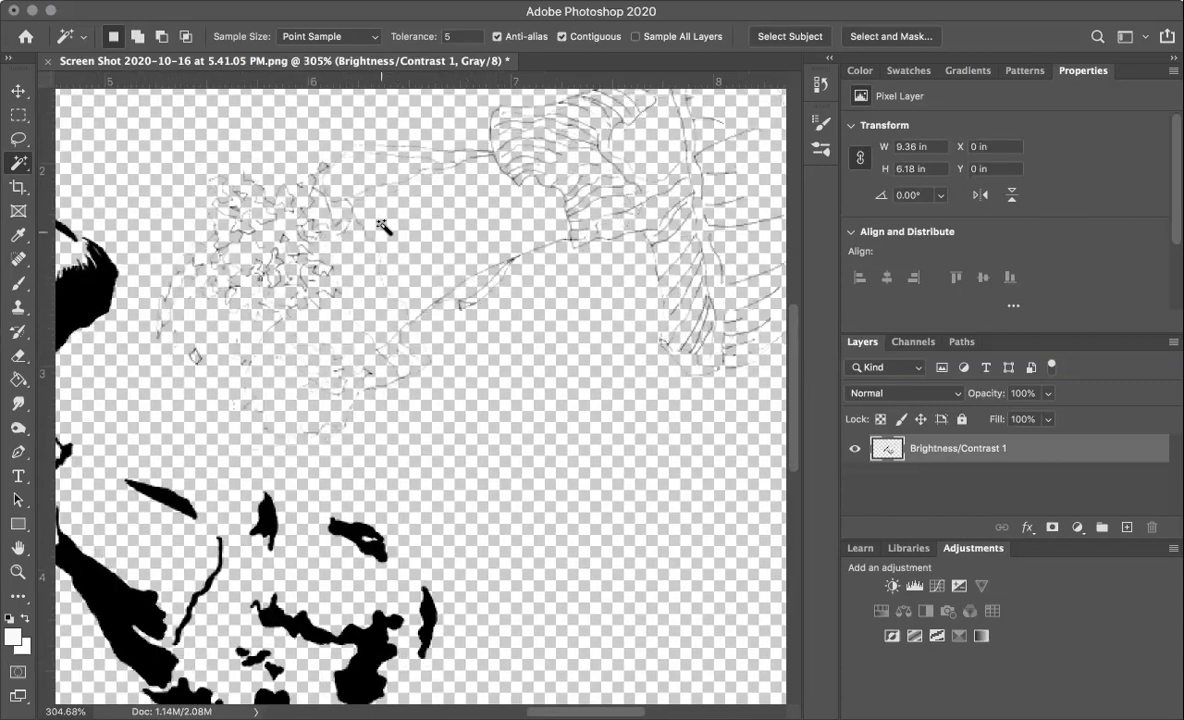
{"action": "scroll", "coordinate": [280, 420], "scroll_direction": "left", "scroll_amount": 15}
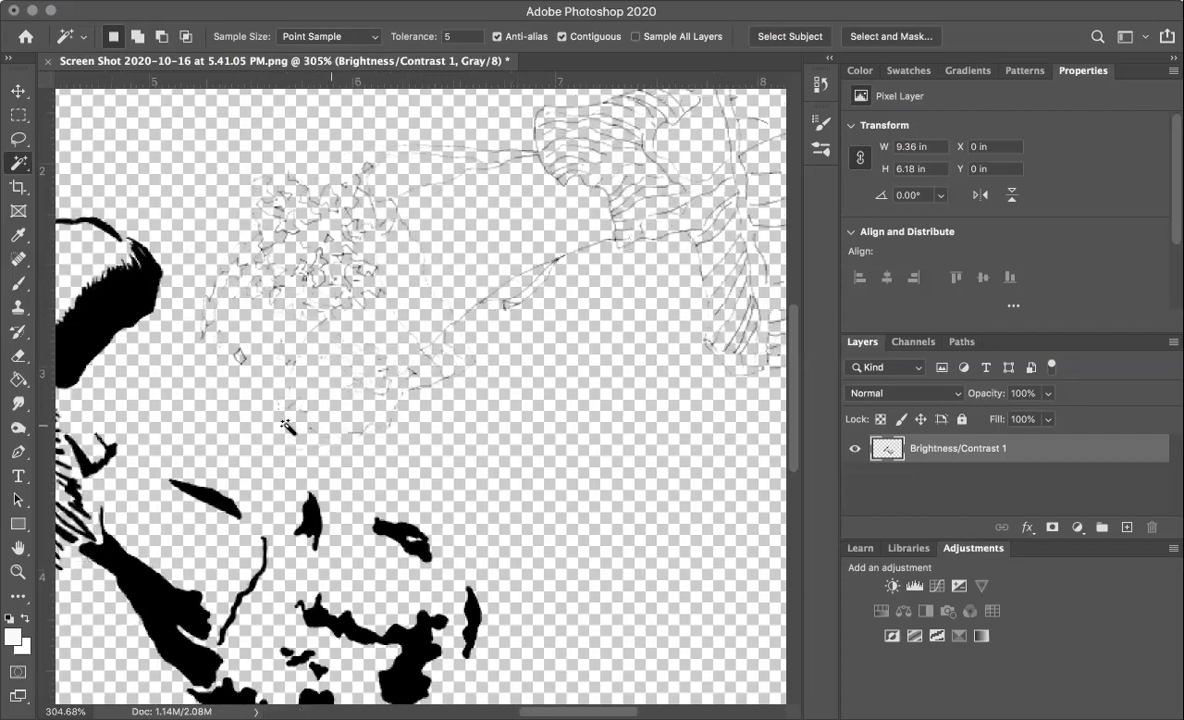
{"action": "scroll", "coordinate": [285, 425], "scroll_direction": "right", "scroll_amount": 3}
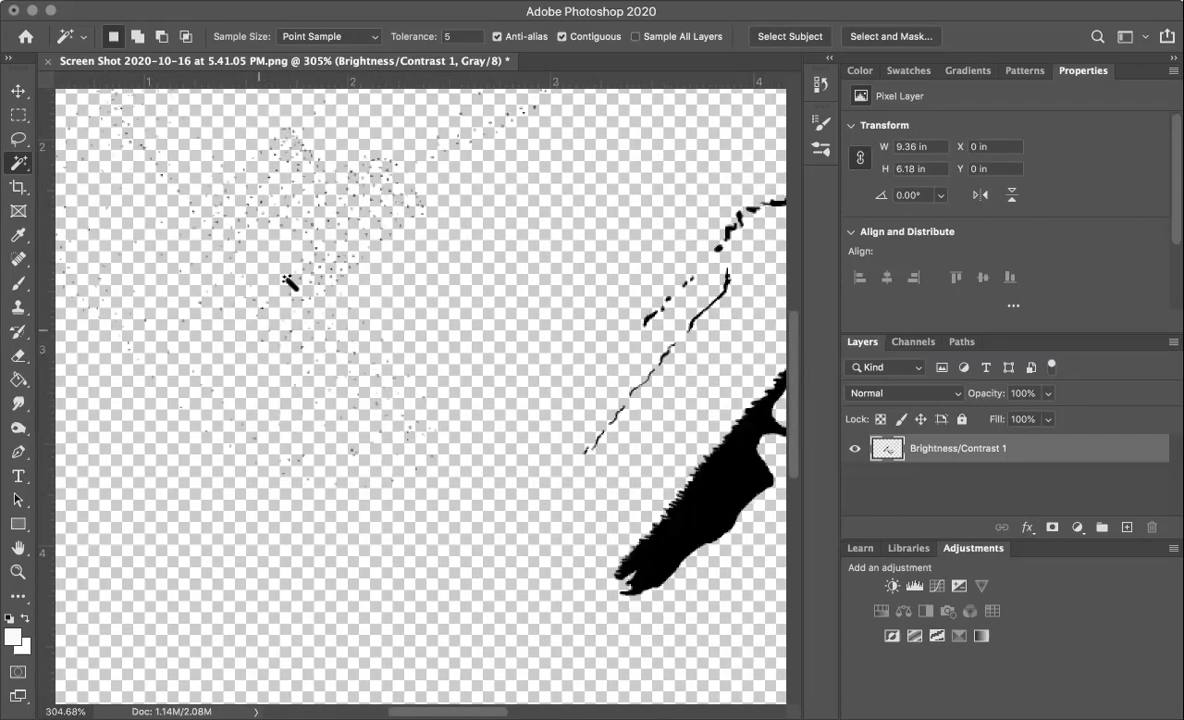
{"action": "scroll", "coordinate": [552, 377], "scroll_direction": "right", "scroll_amount": 12}
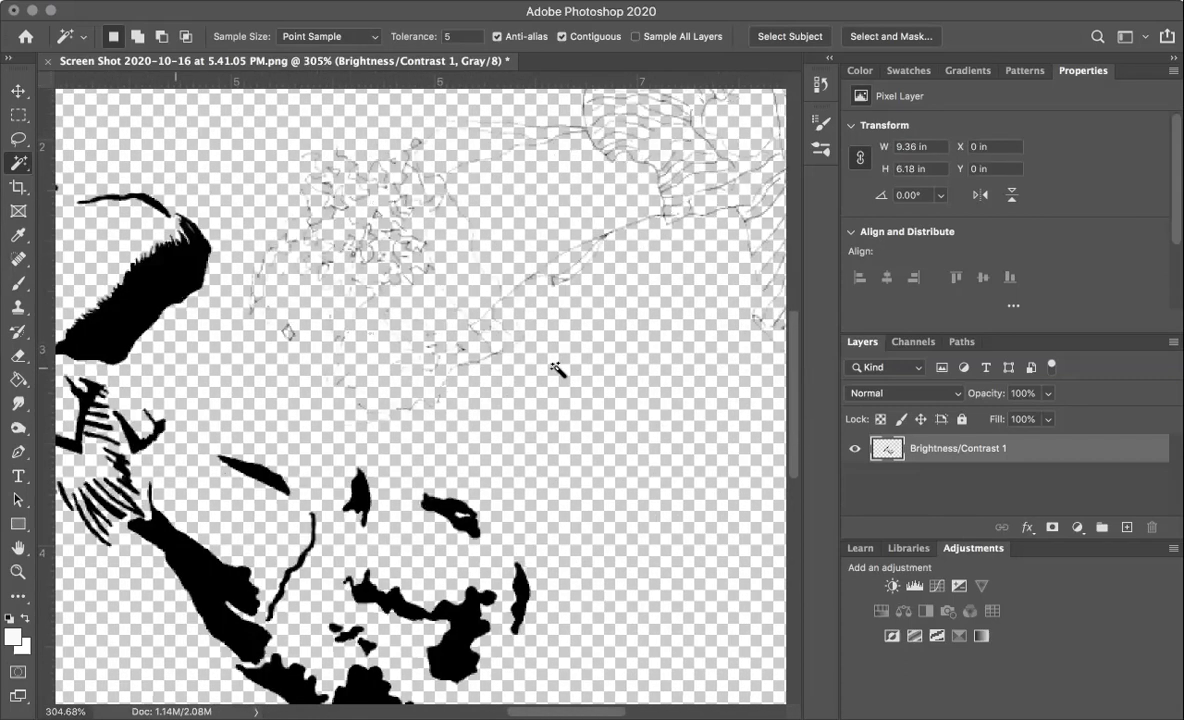
{"action": "scroll", "coordinate": [558, 370], "scroll_direction": "left", "scroll_amount": 5}
{"action": "scroll", "coordinate": [558, 370], "scroll_direction": "up", "scroll_amount": 3}
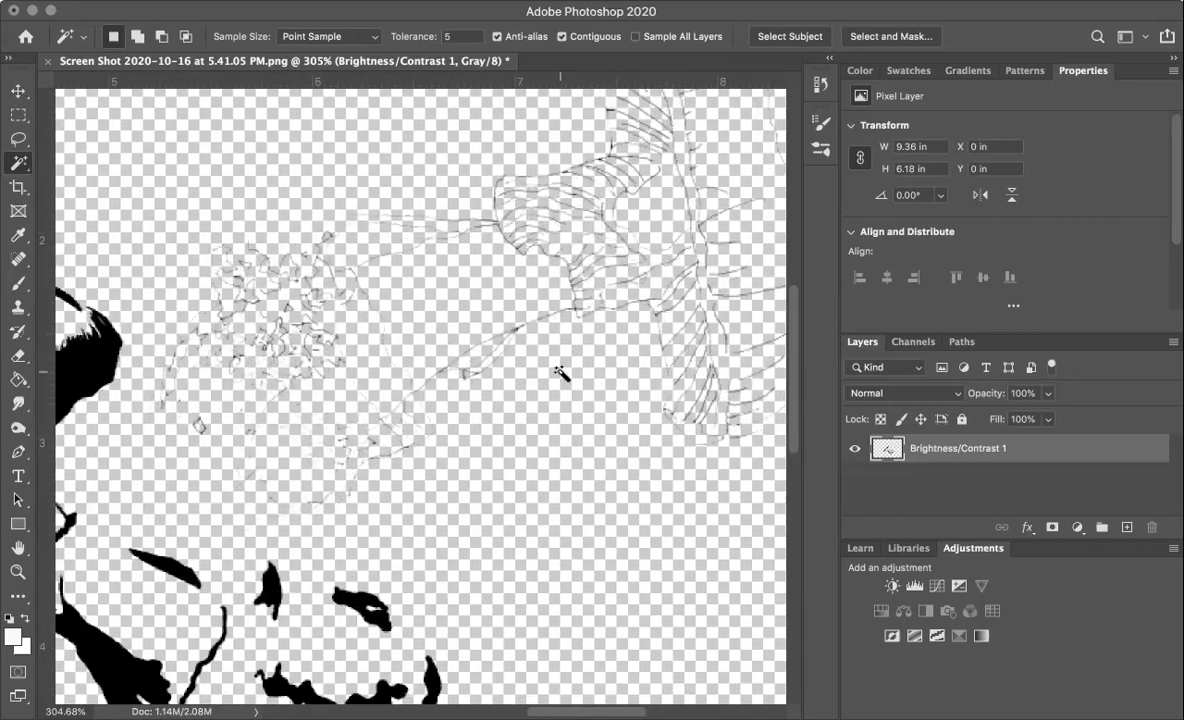
{"action": "scroll", "coordinate": [478, 303], "scroll_direction": "up", "scroll_amount": 6}
{"action": "scroll", "coordinate": [478, 303], "scroll_direction": "left", "scroll_amount": 3}
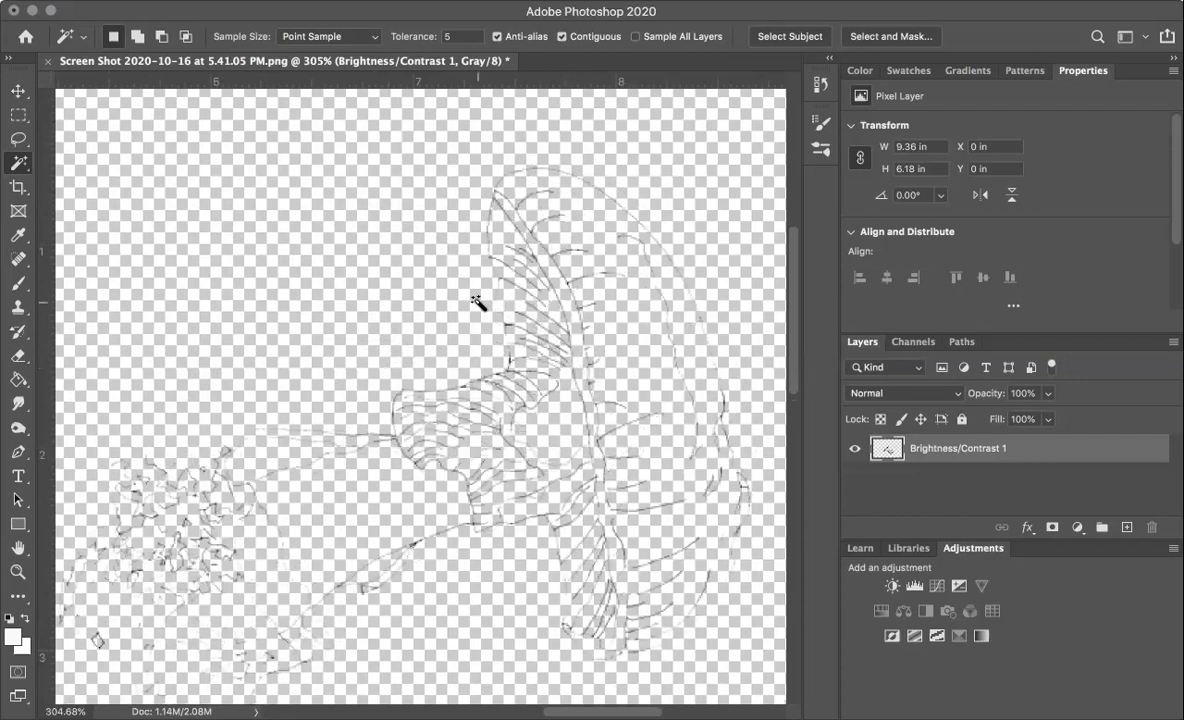
{"action": "scroll", "coordinate": [478, 303], "scroll_direction": "left", "scroll_amount": 15}
{"action": "scroll", "coordinate": [478, 303], "scroll_direction": "down", "scroll_amount": 2}
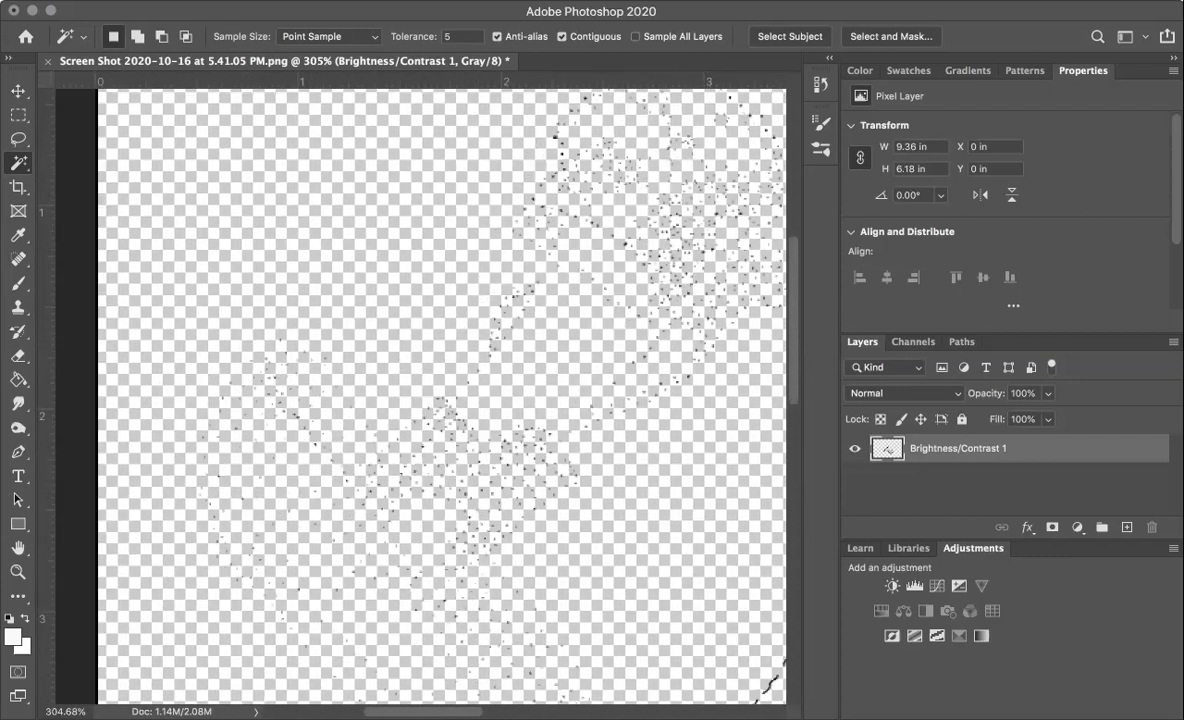
Step back through the history to the Magic Wand selection made before the Similar and Clear operations.
{"action": "left_click", "coordinate": [185, 0]}
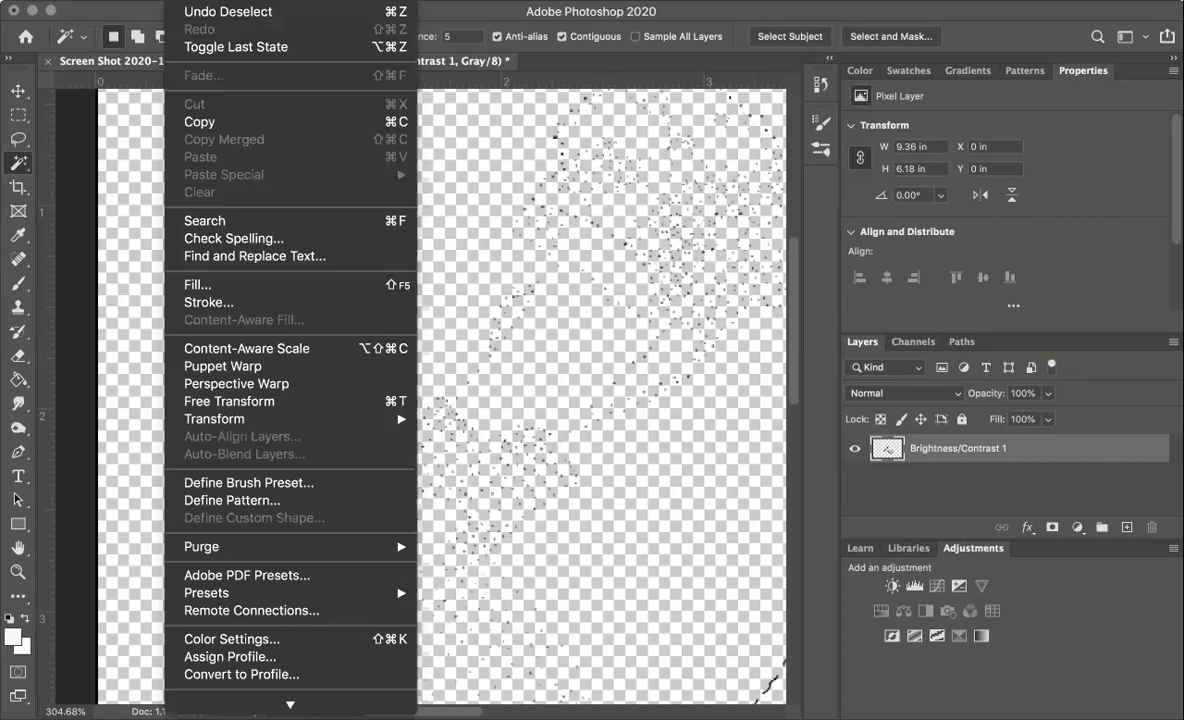
{"action": "left_click", "coordinate": [190, 8]}
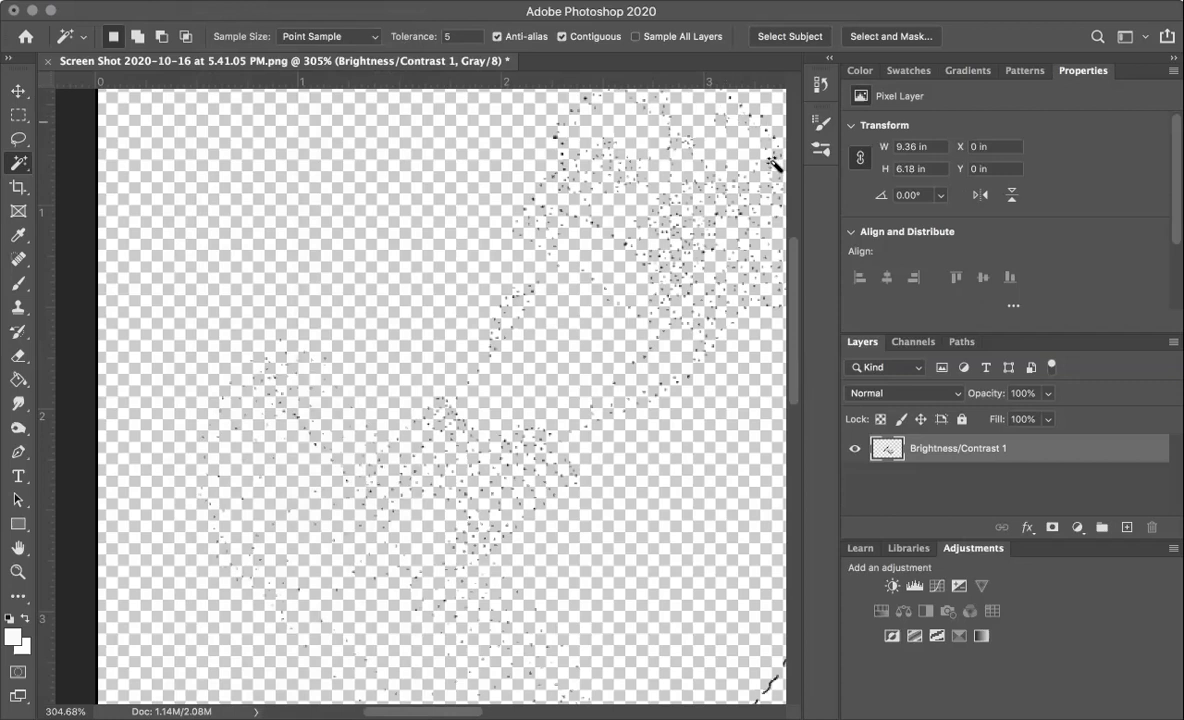
{"action": "left_click", "coordinate": [820, 86]}
{"action": "left_click", "coordinate": [700, 125]}
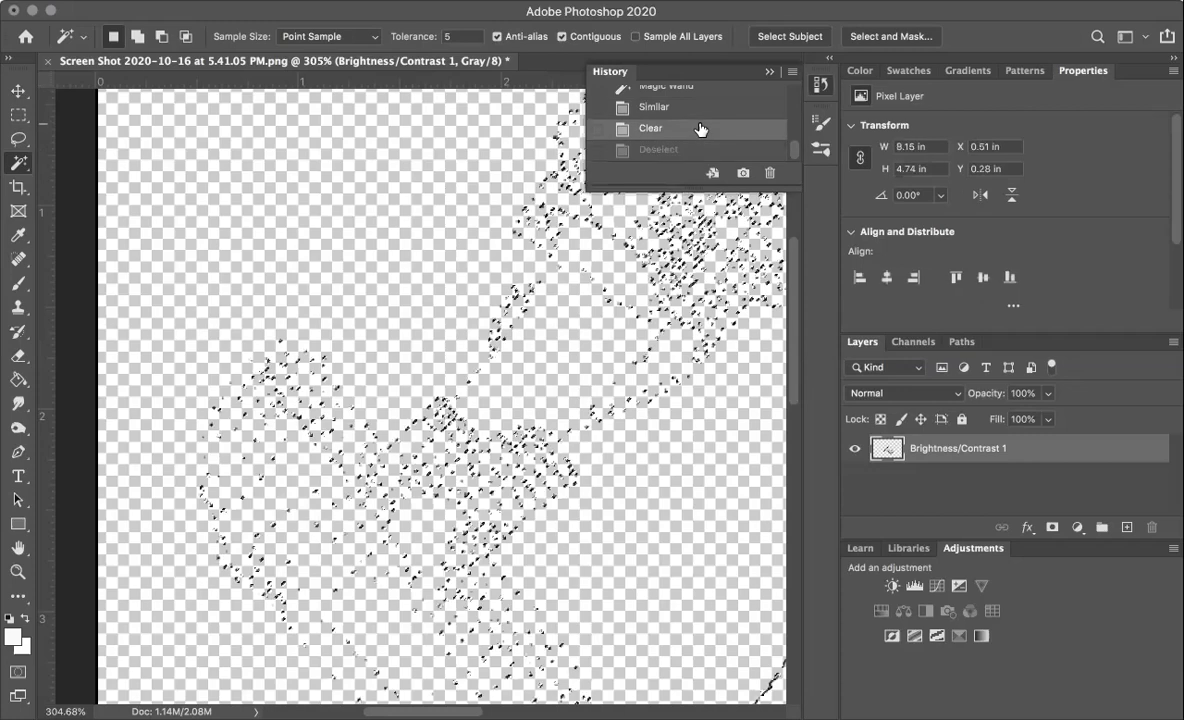
{"action": "left_click", "coordinate": [700, 107]}
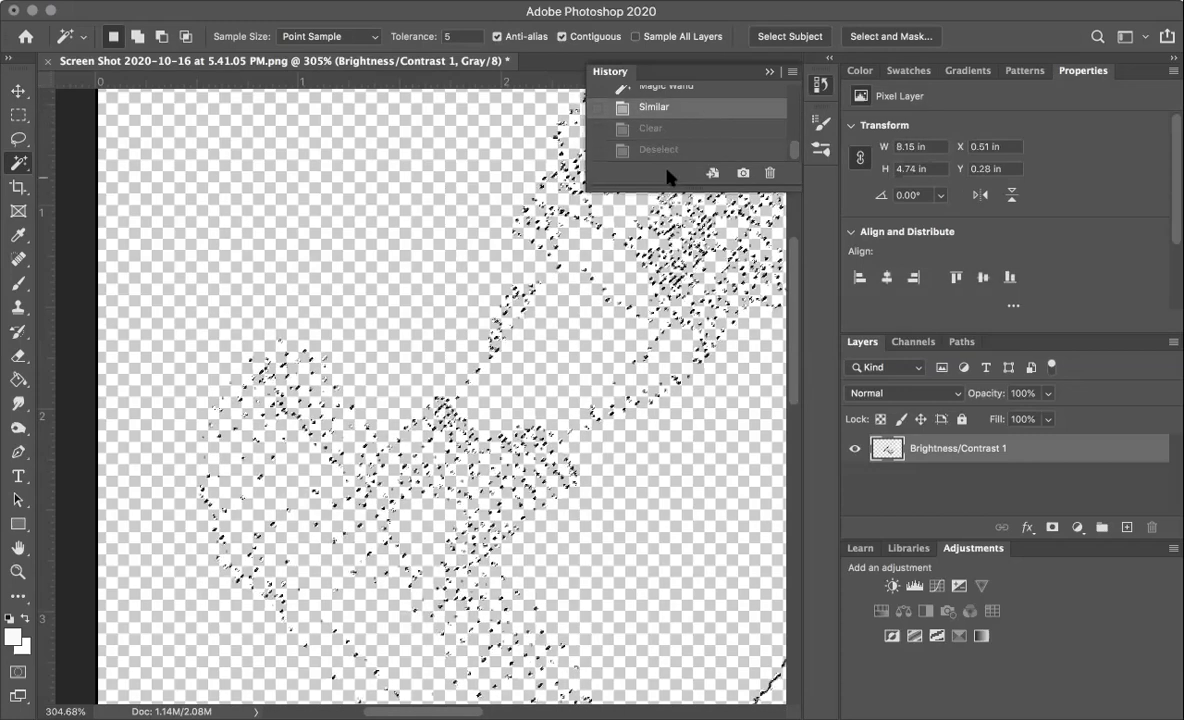
{"action": "scroll", "coordinate": [682, 132], "scroll_direction": "up", "scroll_amount": 1}
{"action": "left_click", "coordinate": [698, 107]}
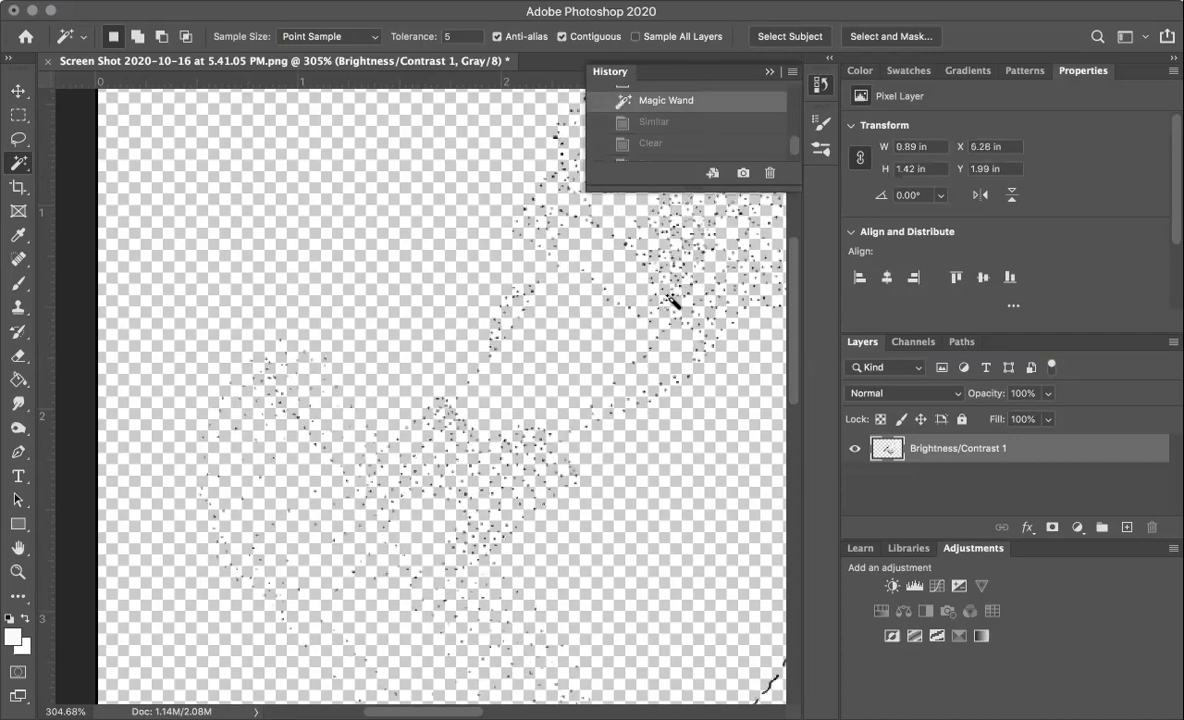
{"action": "scroll", "coordinate": [668, 416], "scroll_direction": "down", "scroll_amount": 1}
{"action": "scroll", "coordinate": [668, 416], "scroll_direction": "down", "scroll_amount": 6}
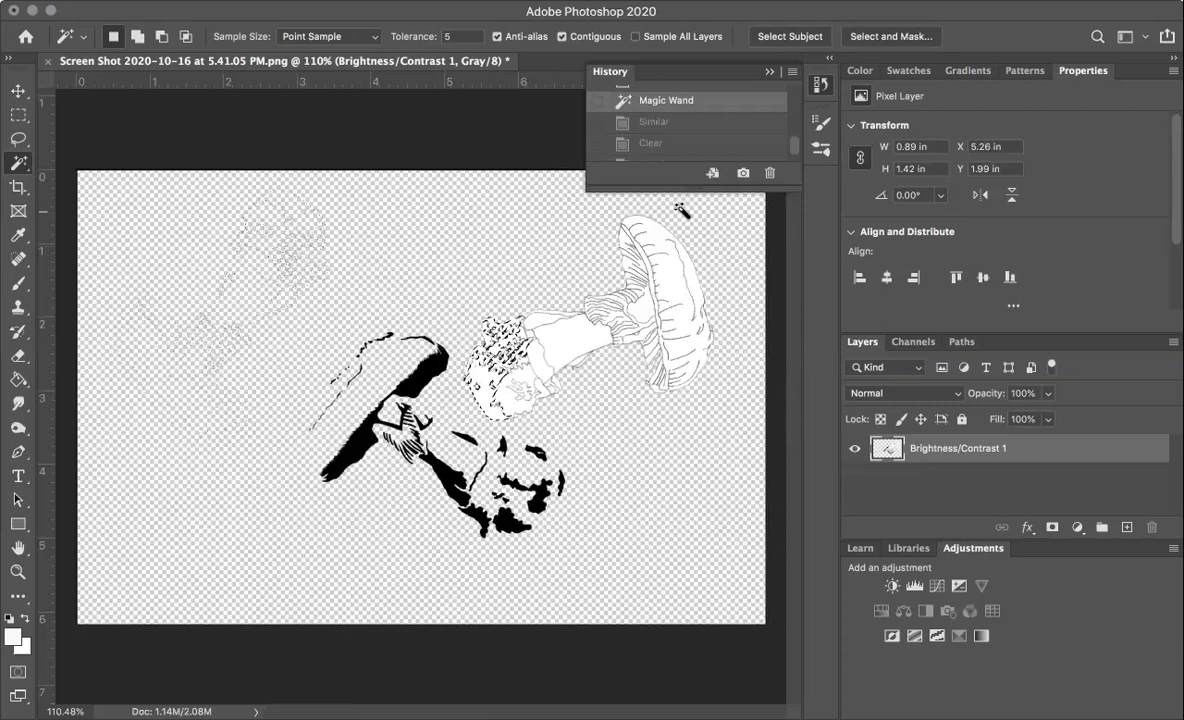
Compare the Similar and Deselect history states, and delete the Similar state together with everything following it.
{"action": "left_click", "coordinate": [692, 123]}
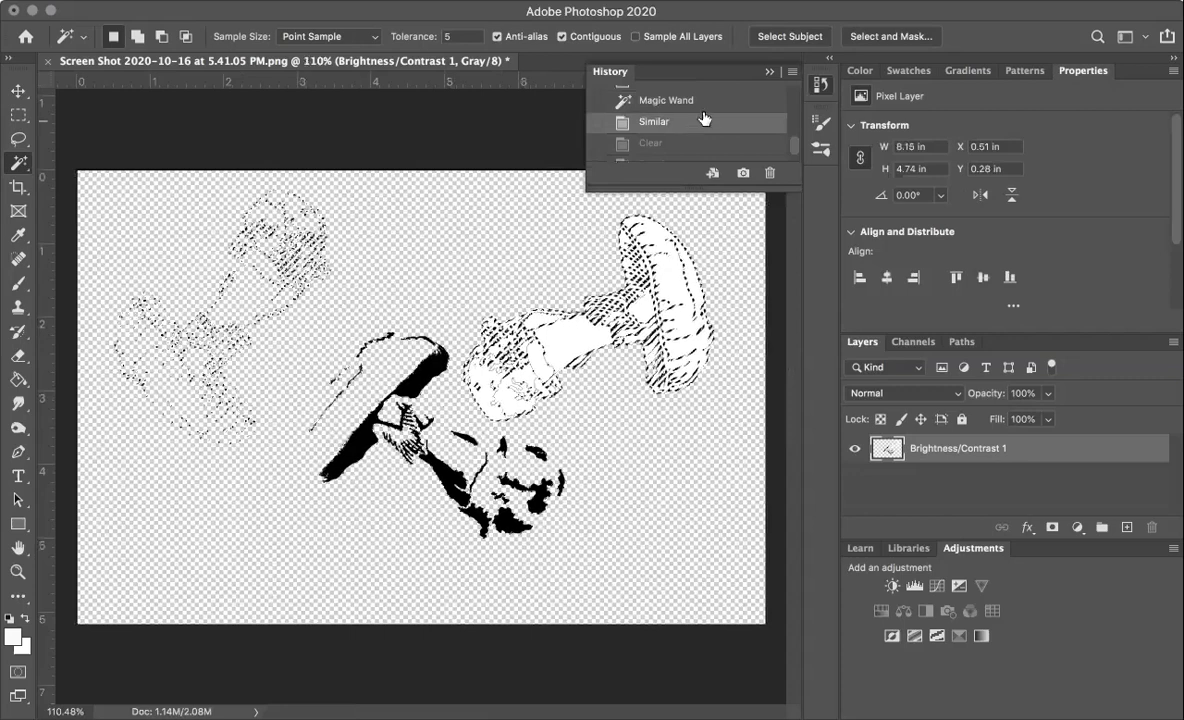
{"action": "scroll", "coordinate": [703, 125], "scroll_direction": "down", "scroll_amount": 1}
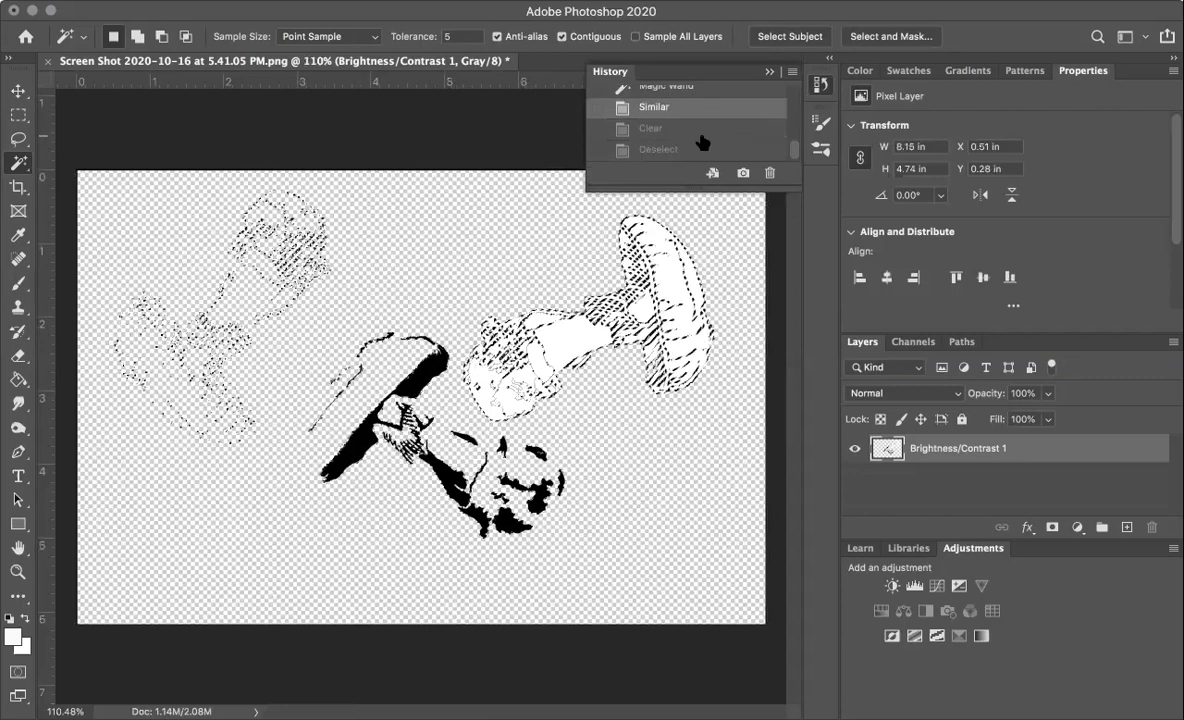
{"action": "left_click", "coordinate": [700, 152]}
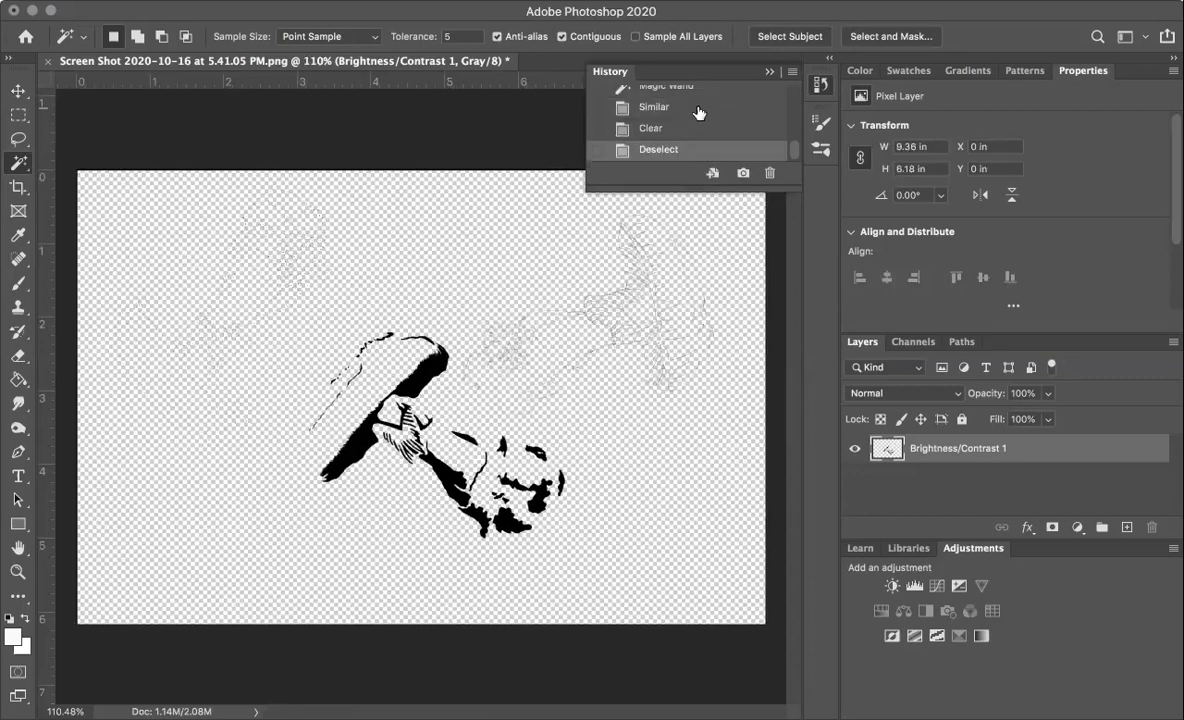
{"action": "left_click", "coordinate": [700, 110]}
{"action": "left_click_drag", "start_coordinate": [703, 111], "coordinate": [772, 173]}
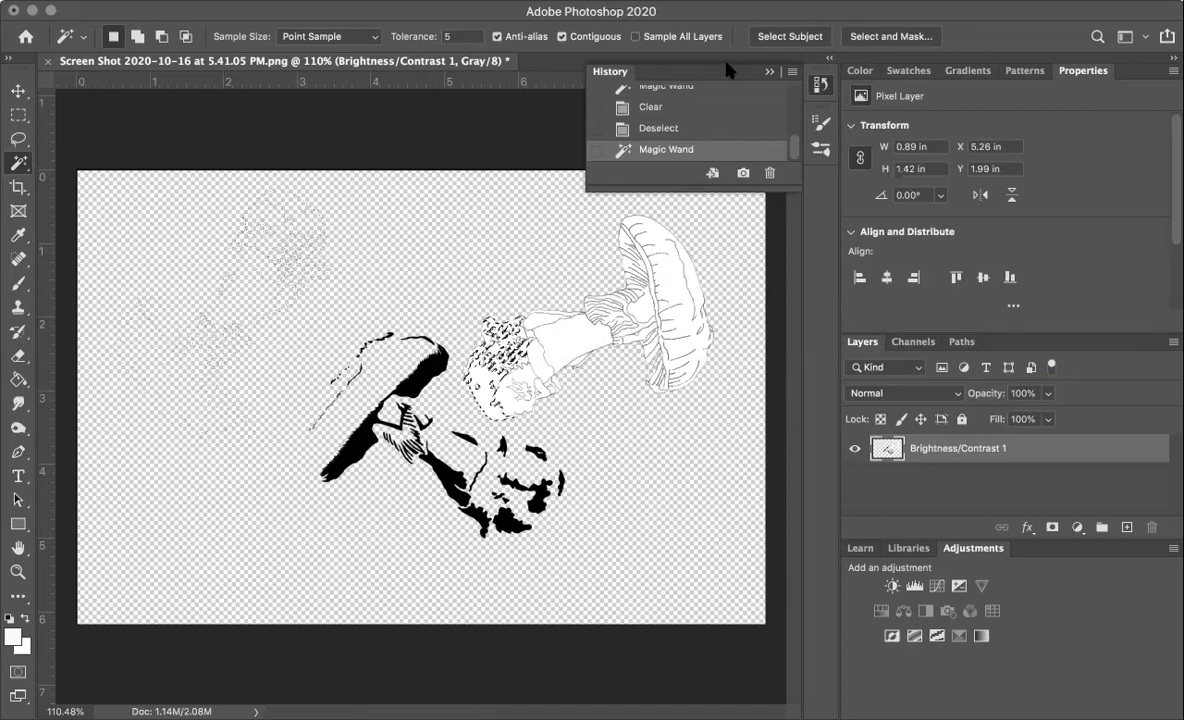
Set the Magic Wand tolerance to 3, add the outlined mushroom's stem and remaining base areas to the selection, clear them, and deselect.
{"action": "left_click", "coordinate": [456, 36]}
{"action": "type", "text": "3"}
{"action": "key", "text": "shift"}
{"action": "key", "text": "shift"}
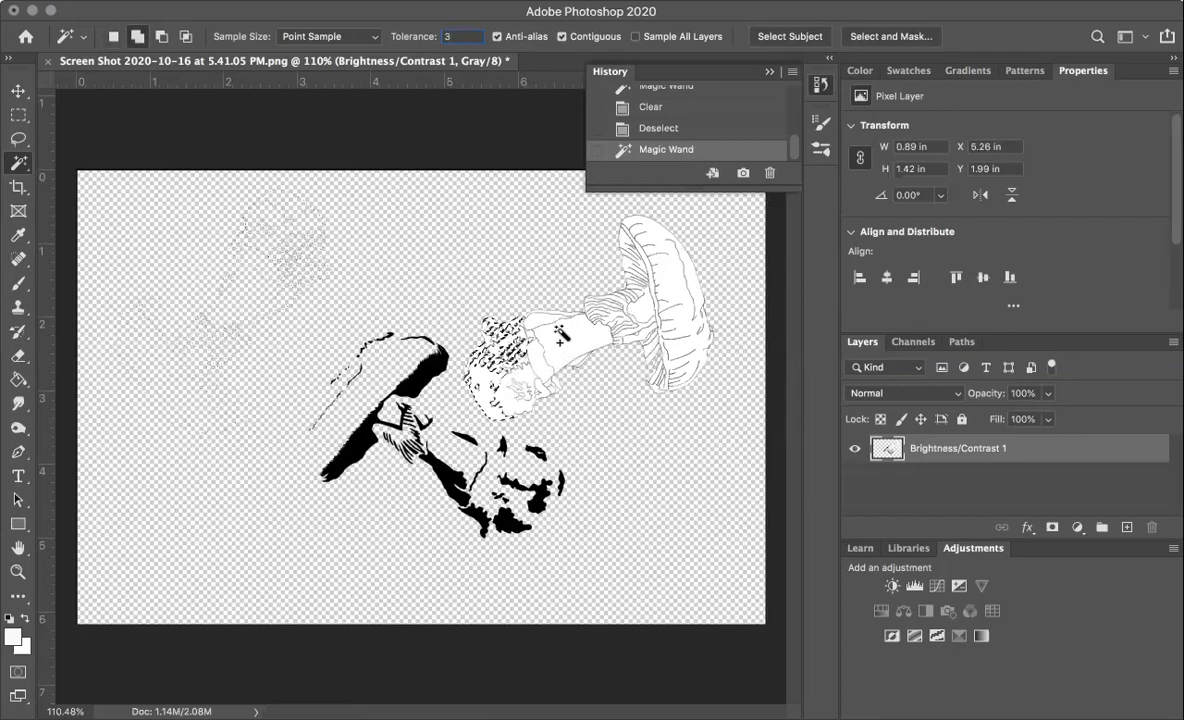
{"action": "key", "text": "alt"}
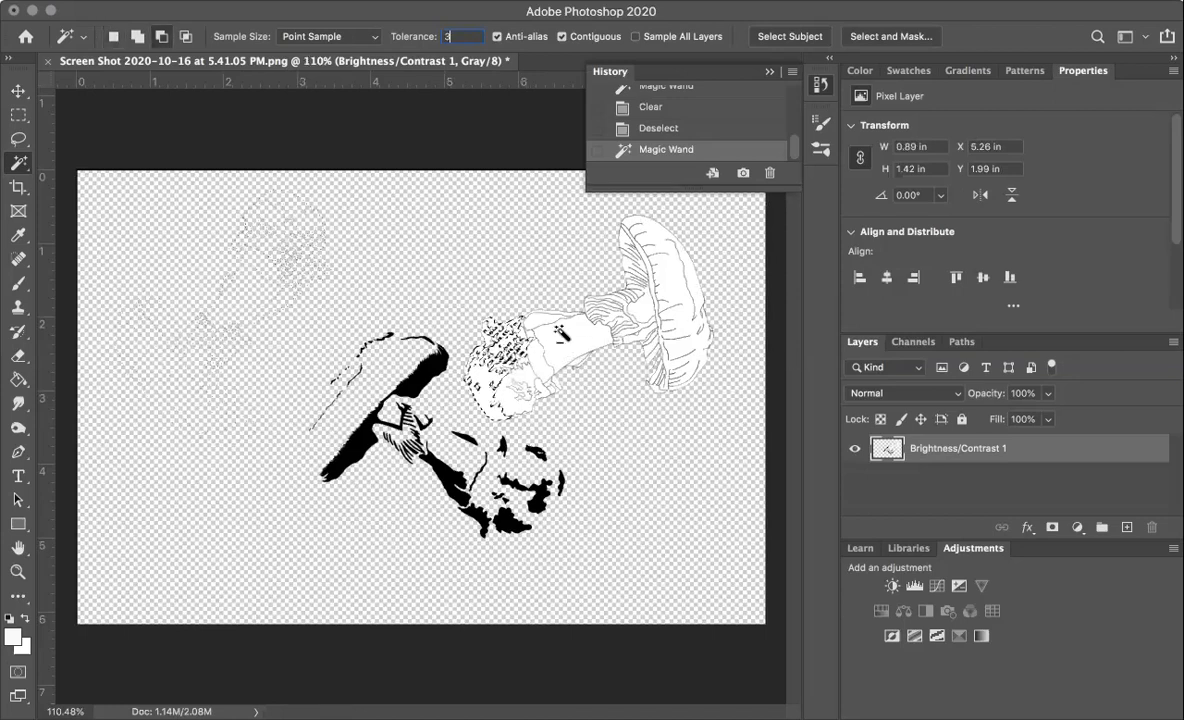
{"action": "key", "text": "shift"}
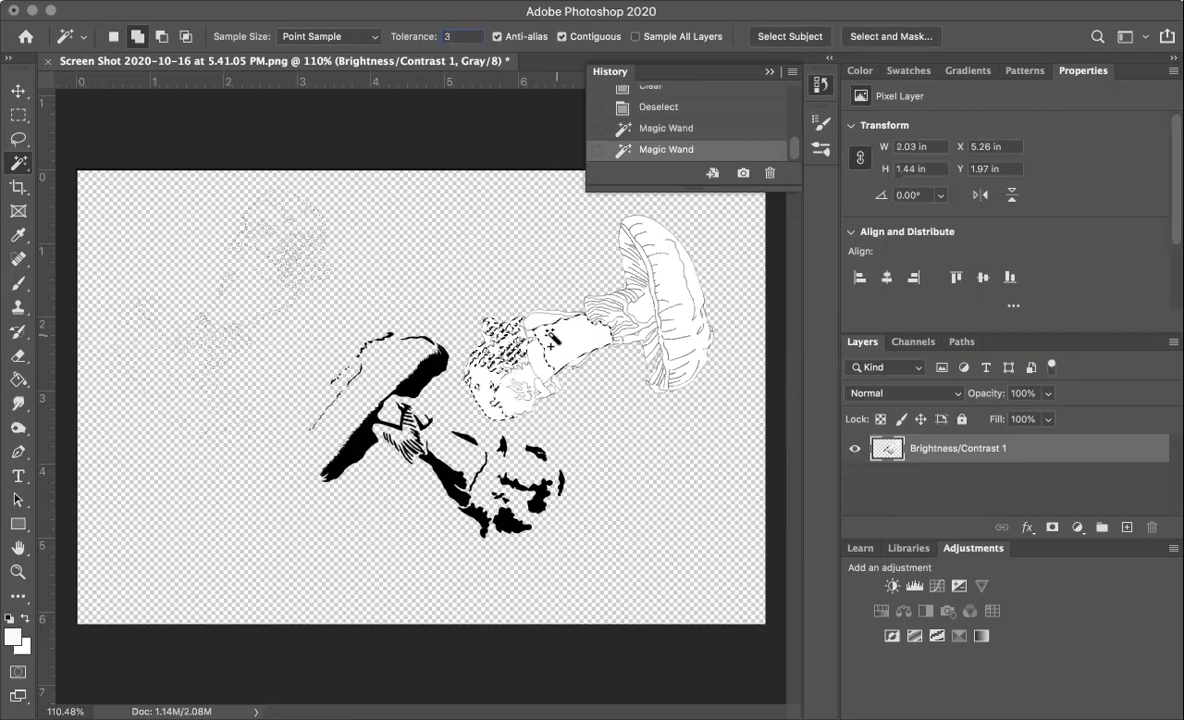
{"action": "left_click", "coordinate": [537, 320], "text": "shift"}
{"action": "left_click", "coordinate": [537, 356], "text": "shift"}
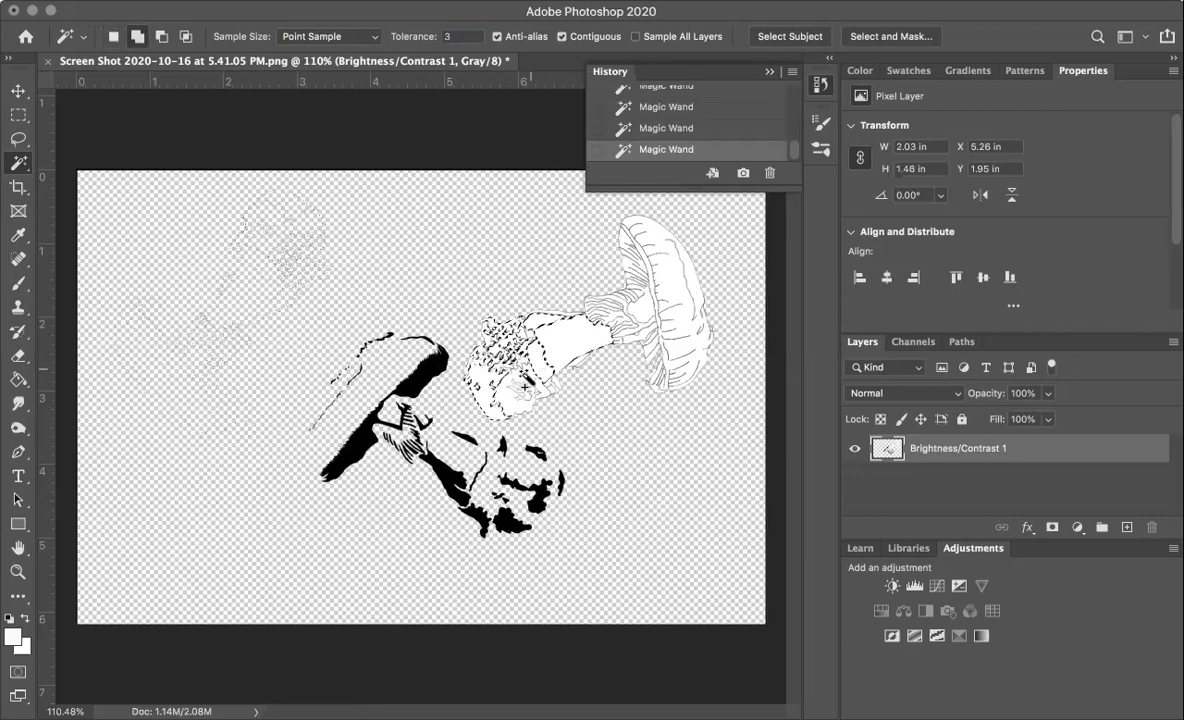
{"action": "left_click", "coordinate": [520, 376], "text": "shift"}
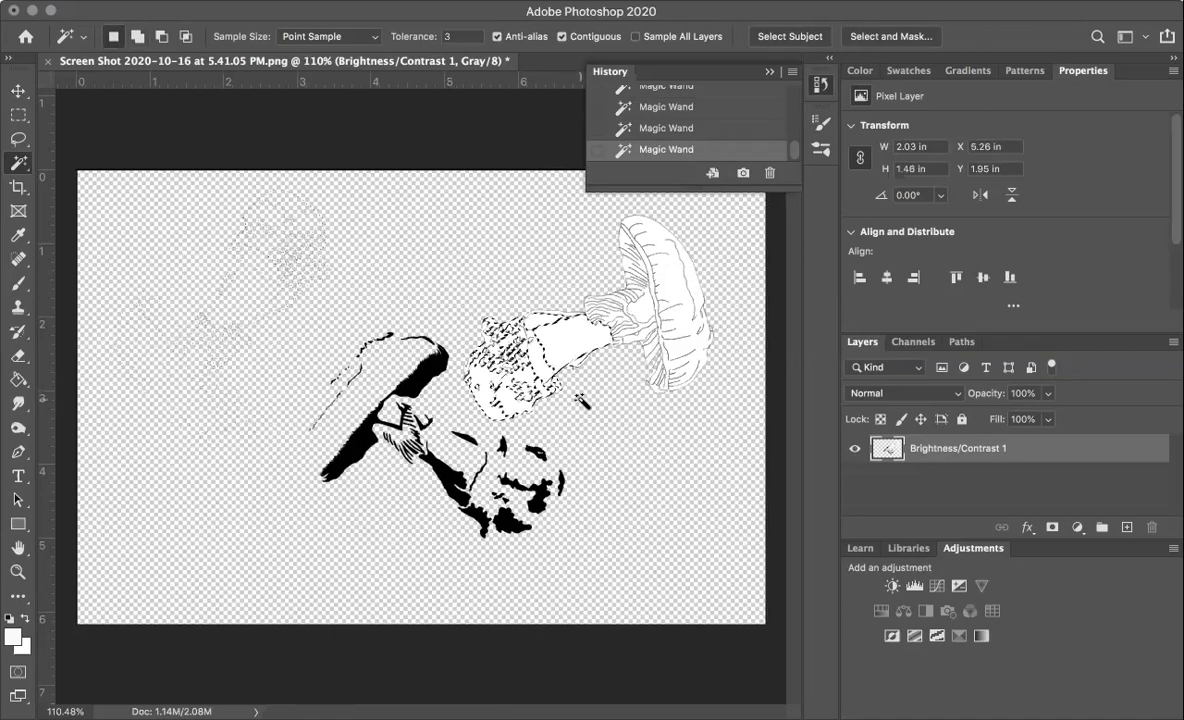
{"action": "key", "text": "Delete"}
{"action": "key", "text": "super+d"}
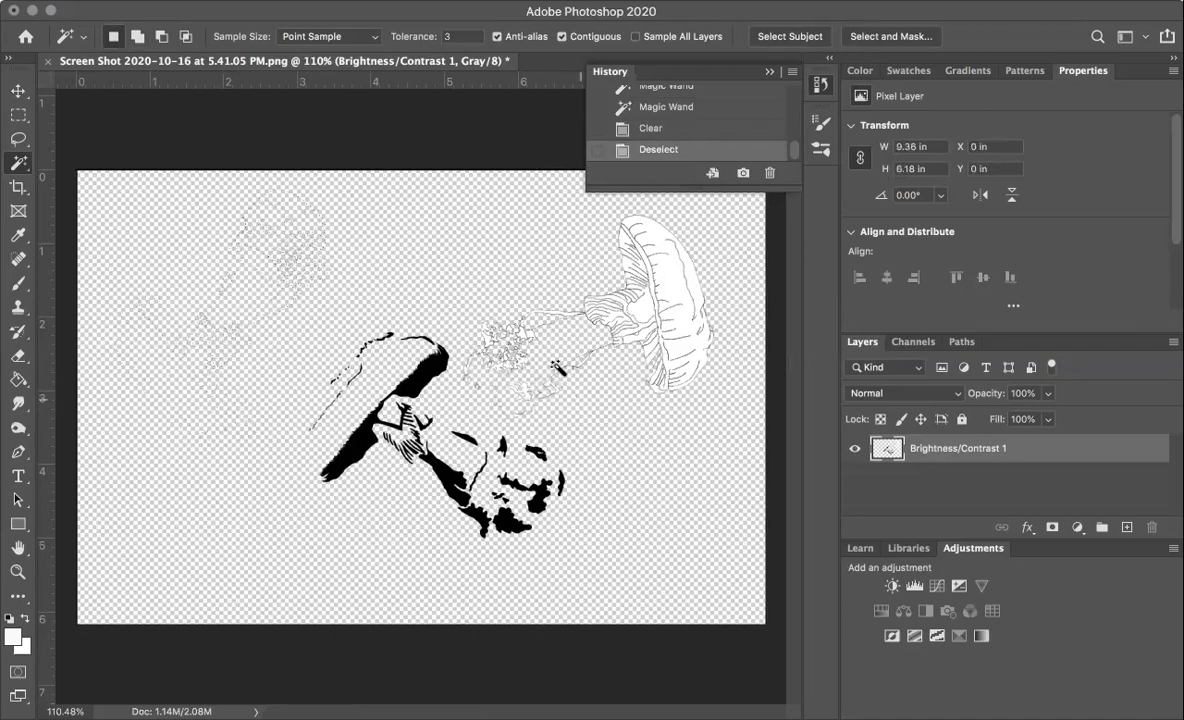
Clear the white inside the small diamond shape on the outlined mushroom's base and deselect.
{"action": "scroll", "coordinate": [560, 354], "scroll_direction": "down", "scroll_amount": 5}
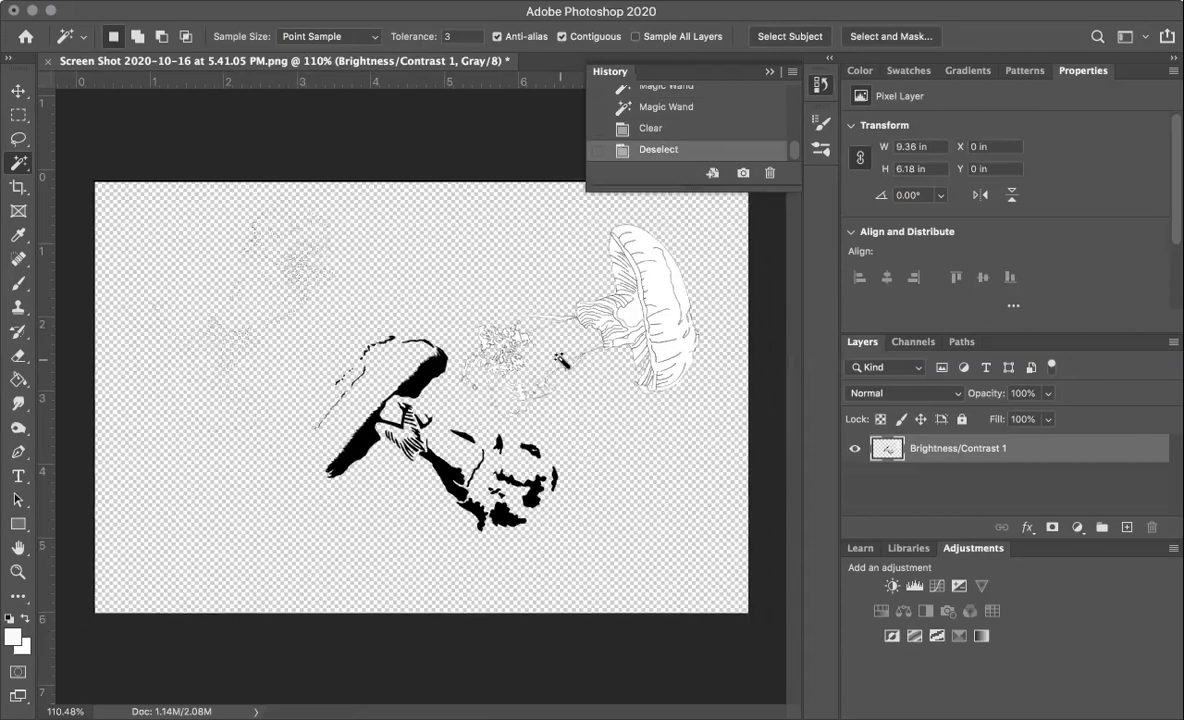
{"action": "scroll", "coordinate": [561, 355], "scroll_direction": "up", "scroll_amount": 10}
{"action": "scroll", "coordinate": [561, 360], "scroll_direction": "up", "scroll_amount": 3}
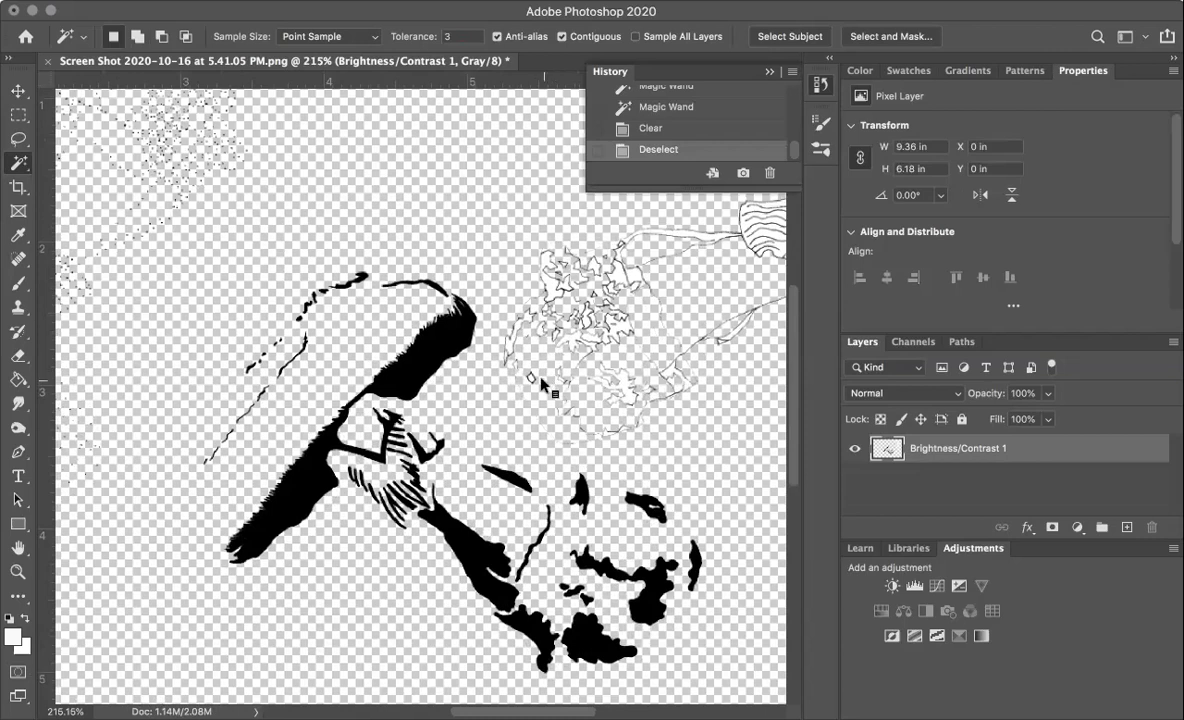
{"action": "left_click", "coordinate": [530, 376]}
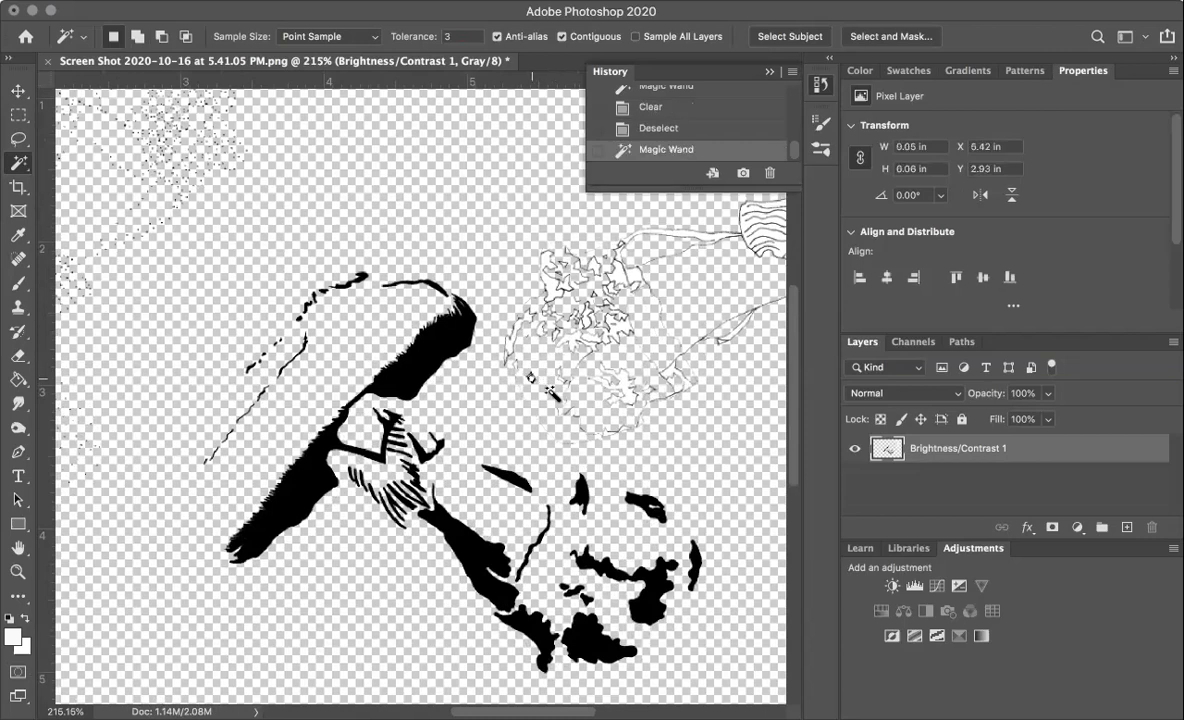
{"action": "key", "text": "Delete"}
{"action": "key", "text": "super+d"}
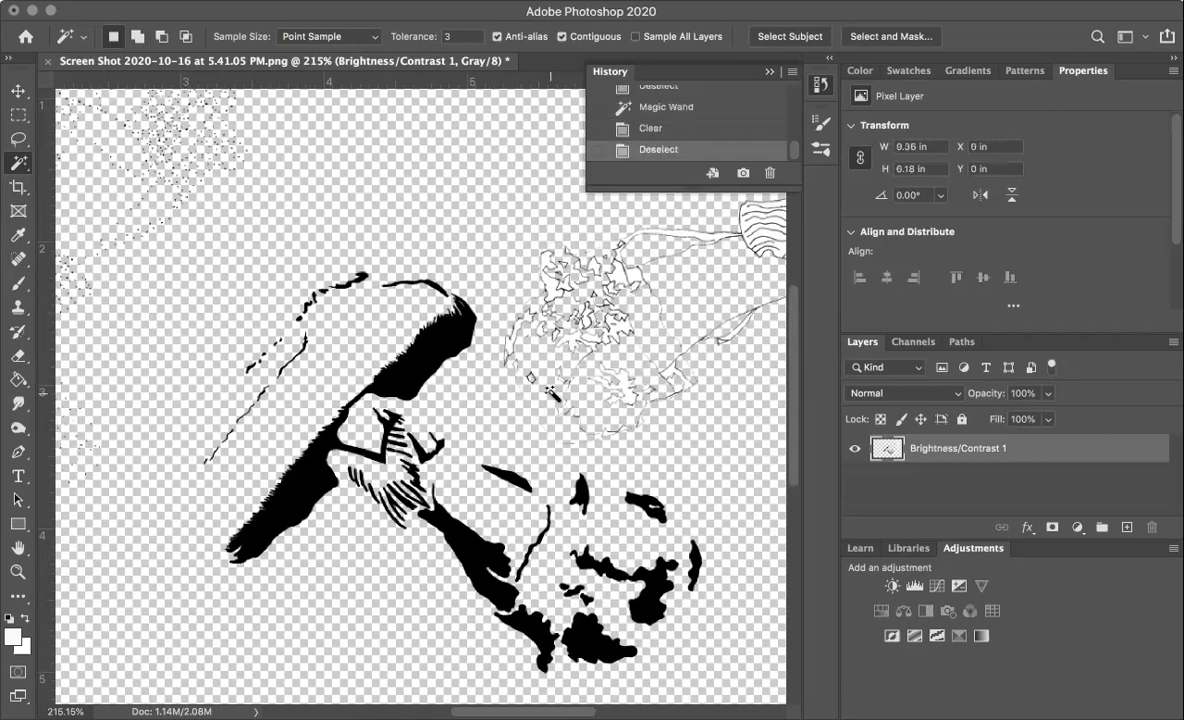
Clear the narrow white patches along the outer edge of the outlined mushroom's base.
{"action": "left_click", "coordinate": [516, 357]}
{"action": "key", "text": "Delete"}
{"action": "left_click", "coordinate": [551, 290], "text": "shift"}
{"action": "key", "text": "Delete"}
Select the white patches in the base texture, along the stem edges and in the gap beside the gills, clear them, and deselect.
{"action": "left_click", "coordinate": [556, 252], "text": "shift"}
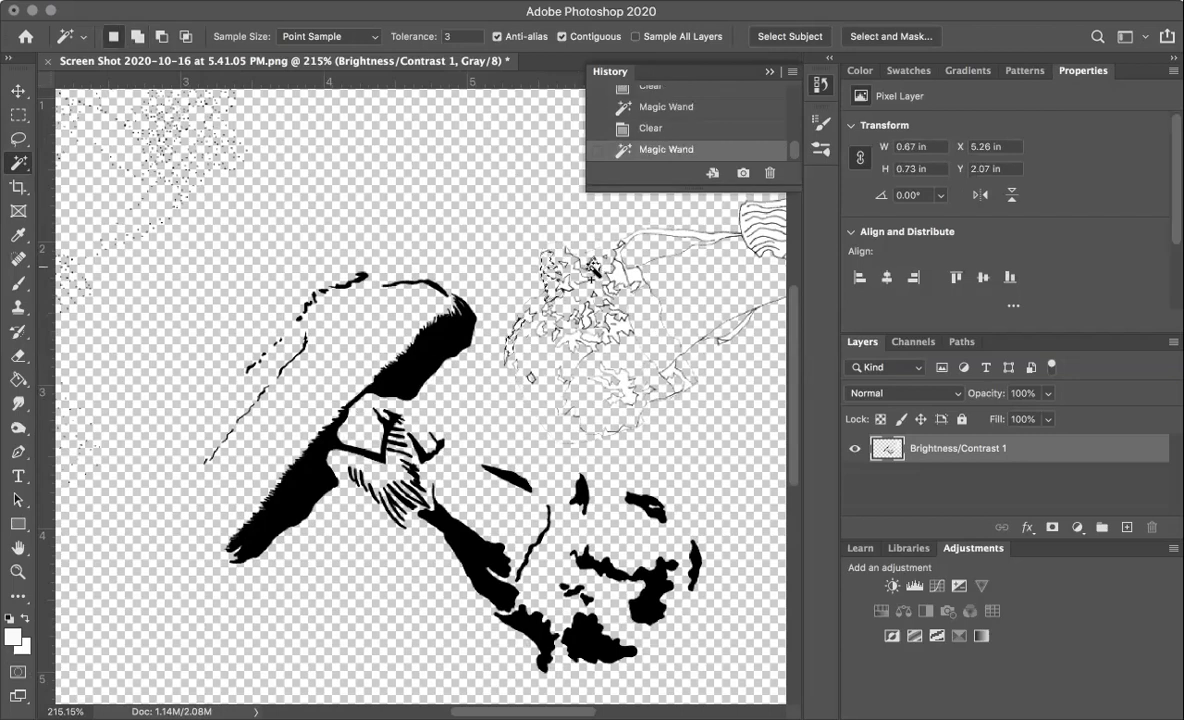
{"action": "left_click", "coordinate": [566, 297], "text": "shift"}
{"action": "left_click", "coordinate": [558, 256], "text": "shift"}
{"action": "left_click", "coordinate": [625, 284], "text": "shift"}
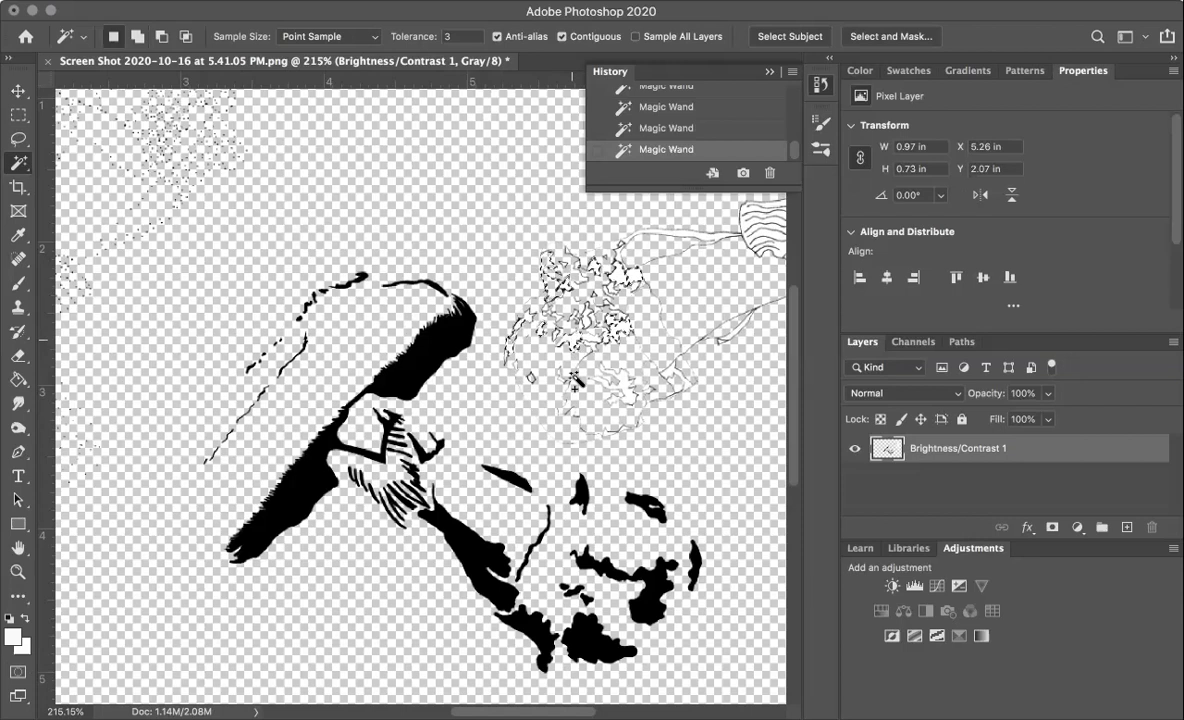
{"action": "left_click", "coordinate": [618, 403], "text": "shift"}
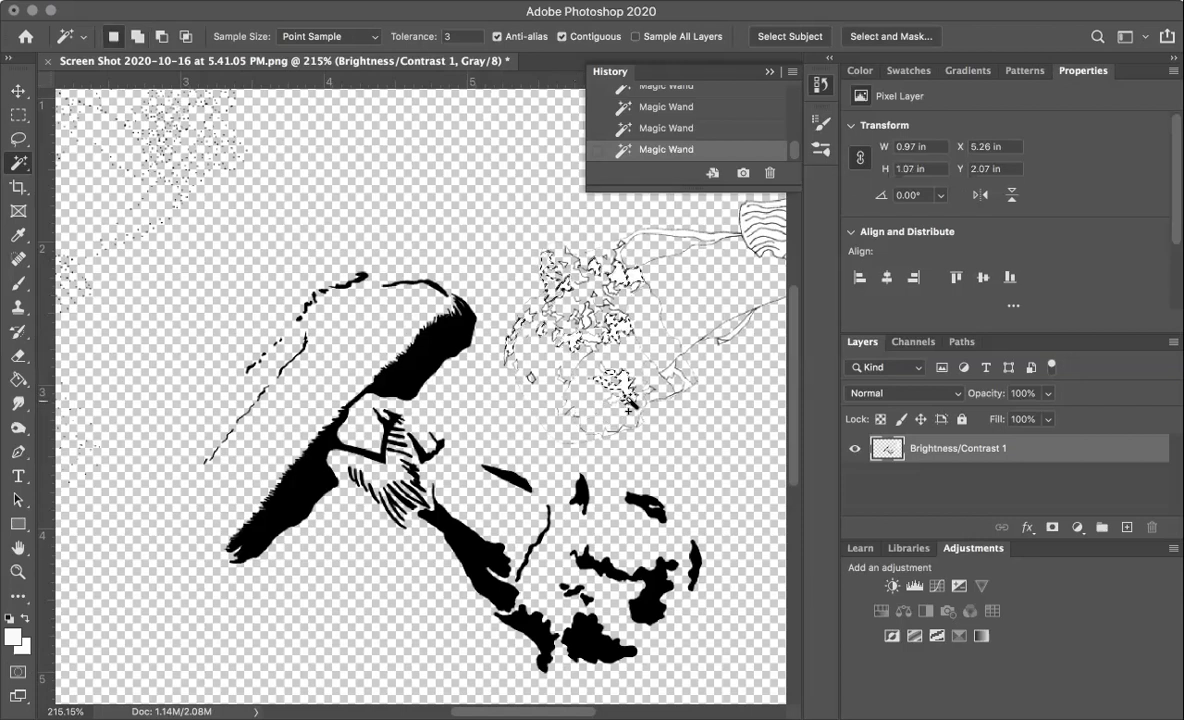
{"action": "left_click", "coordinate": [616, 400], "text": "shift"}
{"action": "scroll", "coordinate": [561, 364], "scroll_direction": "right", "scroll_amount": 5}
{"action": "scroll", "coordinate": [561, 364], "scroll_direction": "up", "scroll_amount": 2}
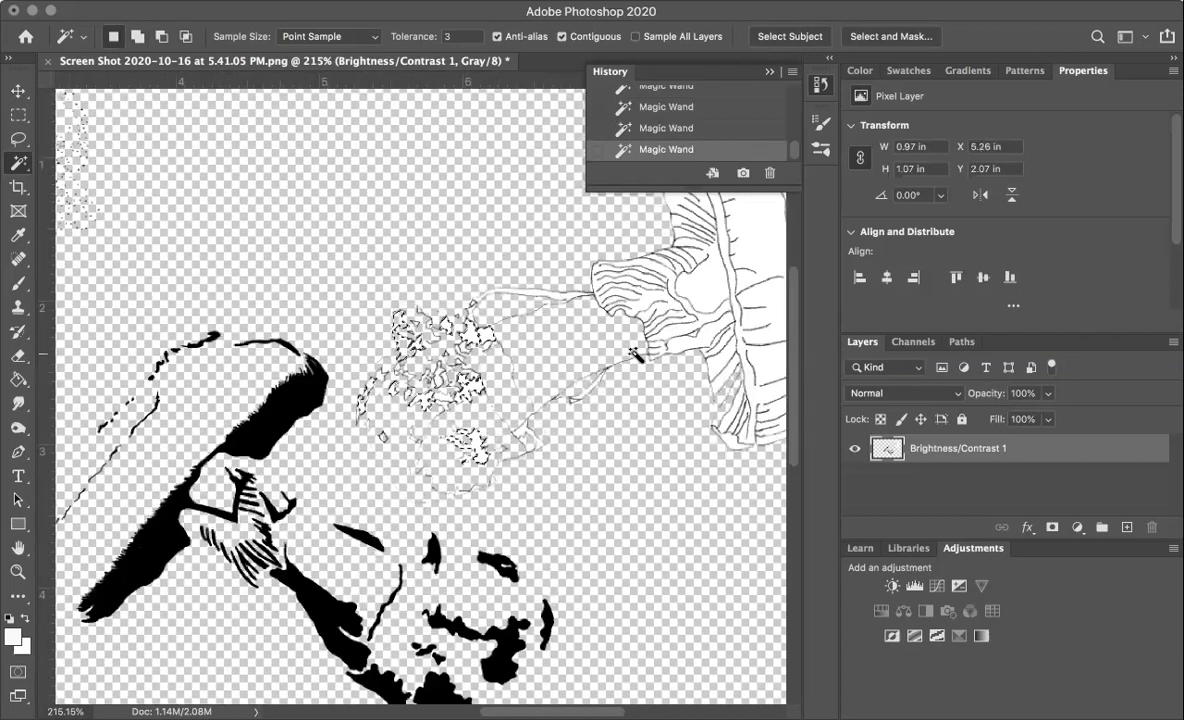
{"action": "left_click", "coordinate": [591, 384], "text": "shift"}
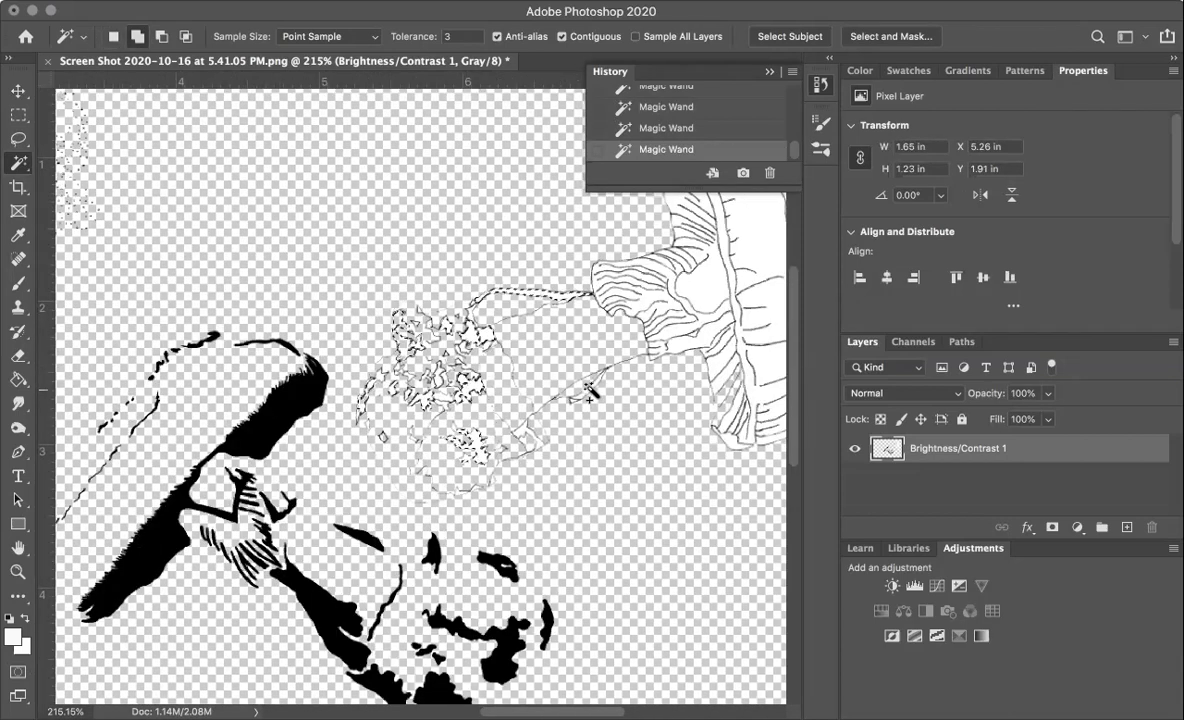
{"action": "left_click", "coordinate": [709, 290], "text": "shift"}
{"action": "key", "text": "Delete"}
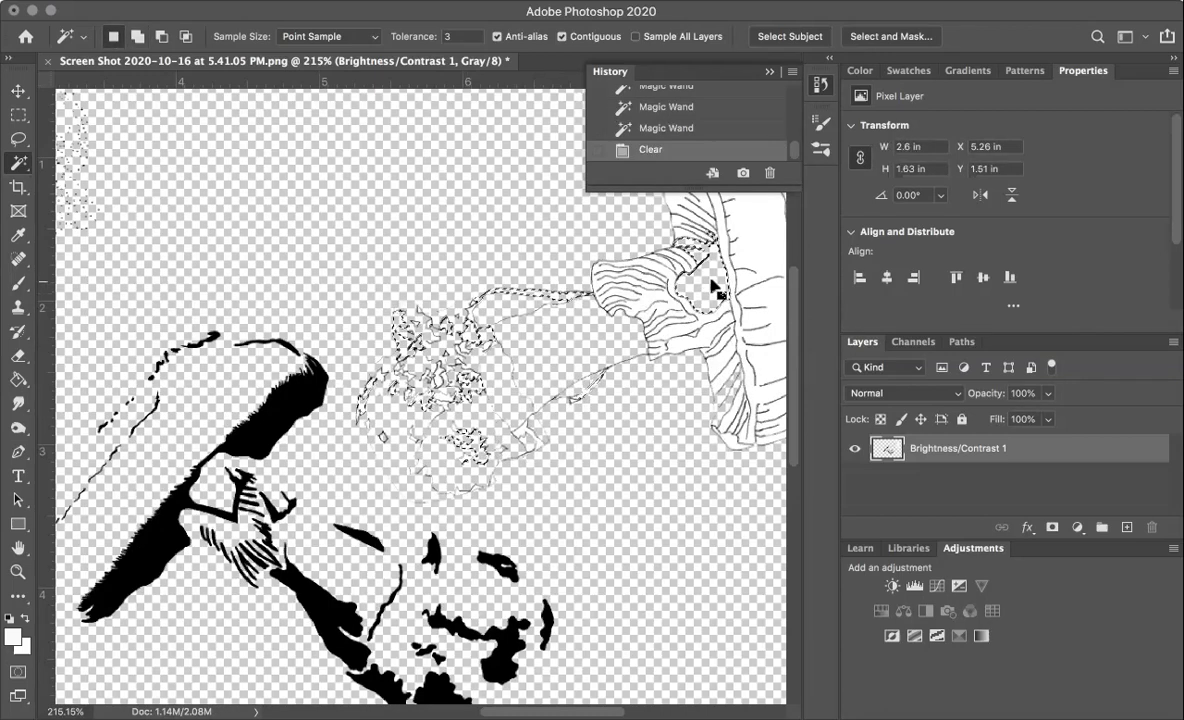
{"action": "scroll", "coordinate": [711, 287], "scroll_direction": "right", "scroll_amount": 5}
{"action": "scroll", "coordinate": [711, 287], "scroll_direction": "up", "scroll_amount": 2}
{"action": "scroll", "coordinate": [718, 290], "scroll_direction": "right", "scroll_amount": 1}
{"action": "scroll", "coordinate": [718, 290], "scroll_direction": "up", "scroll_amount": 1}
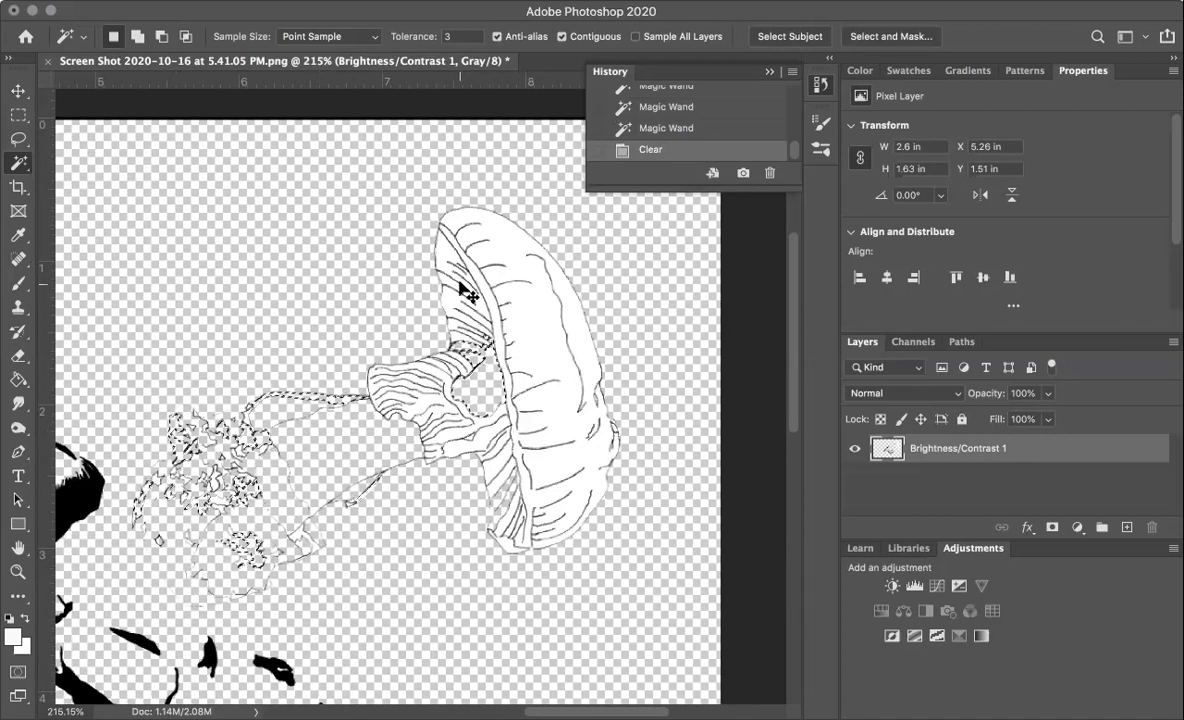
{"action": "key", "text": "super+d"}
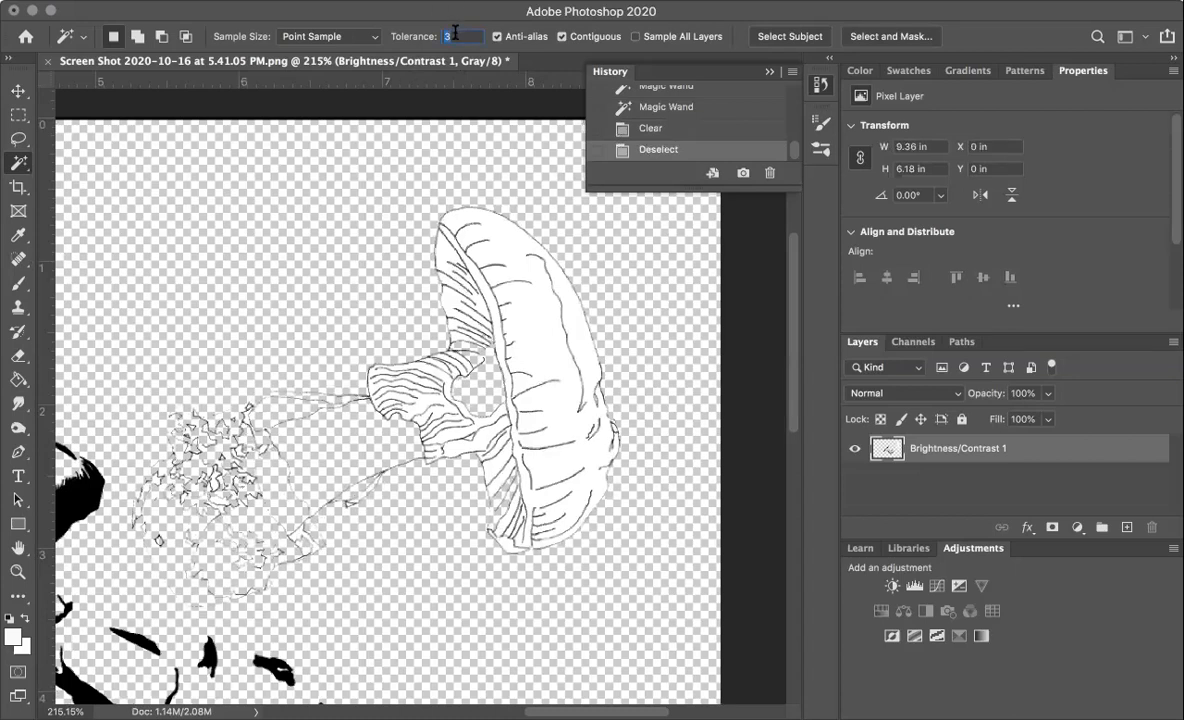
Set the Magic Wand tolerance to 5, clear the white fill of the outlined mushroom's cap, and deselect.
{"action": "key", "text": "Return"}
{"action": "left_click", "coordinate": [538, 353]}
{"action": "key", "text": "Delete"}
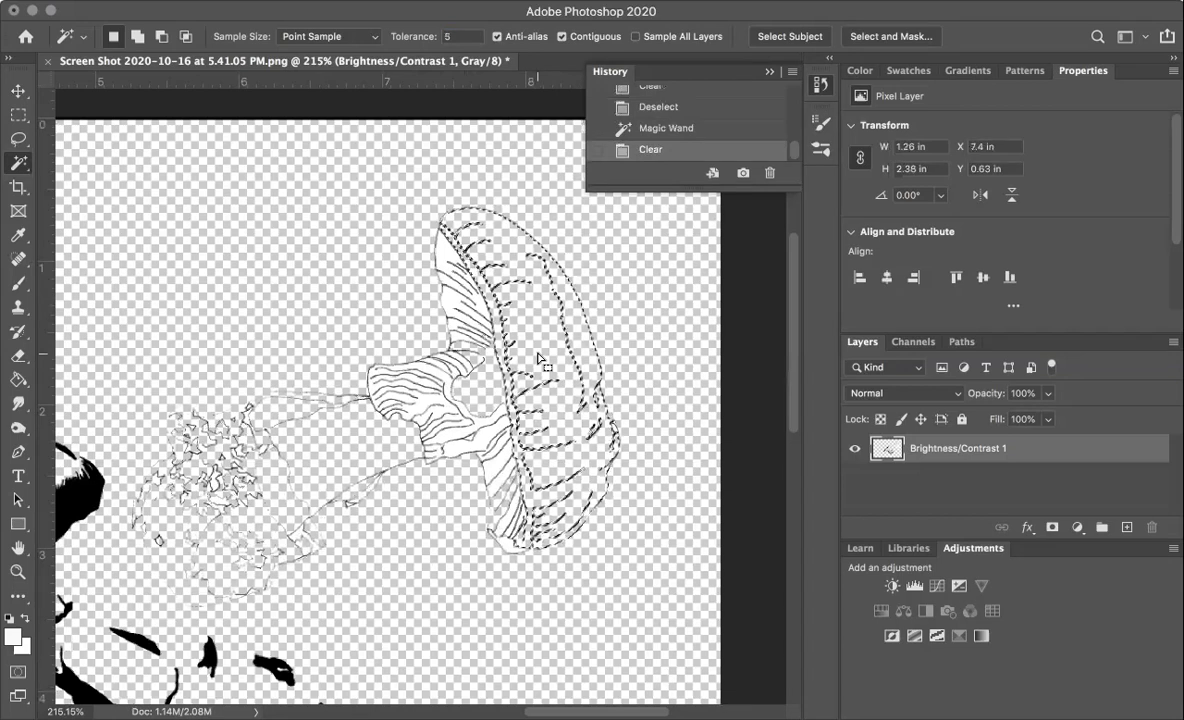
{"action": "key", "text": "super+d"}
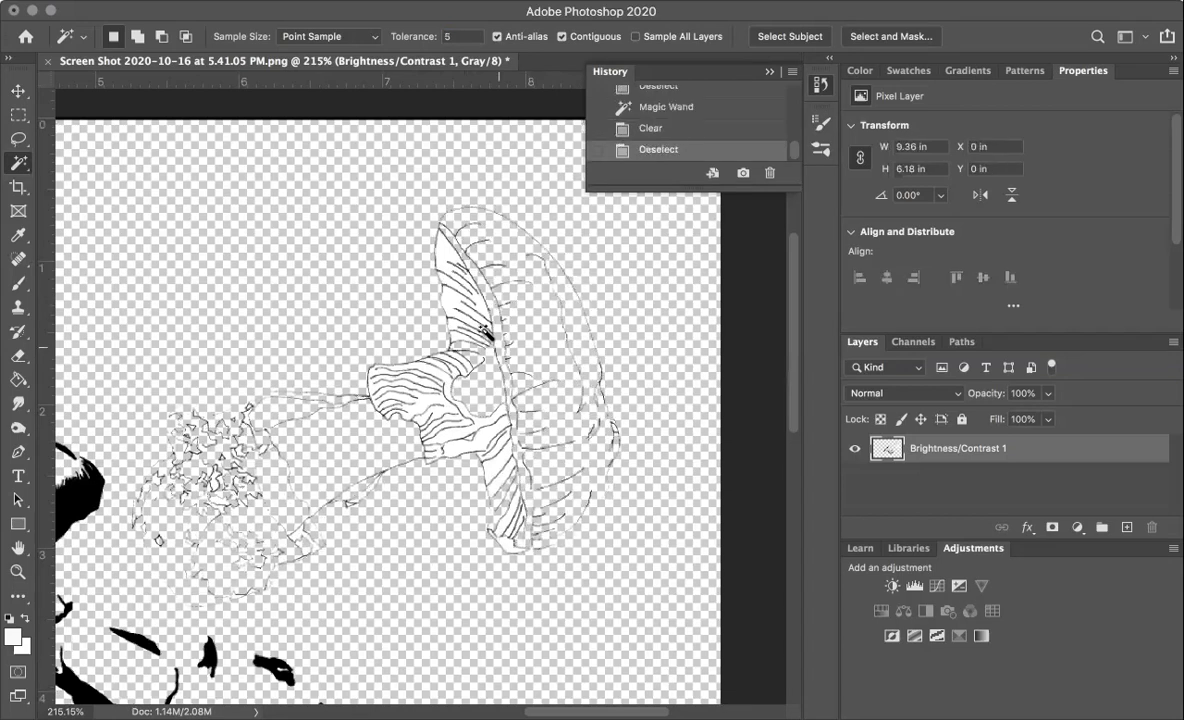
Build up a Magic Wand selection of the white strips between the gills and around the collar, and clear it.
{"action": "left_click", "coordinate": [447, 256]}
{"action": "left_click", "coordinate": [452, 336], "text": "shift"}
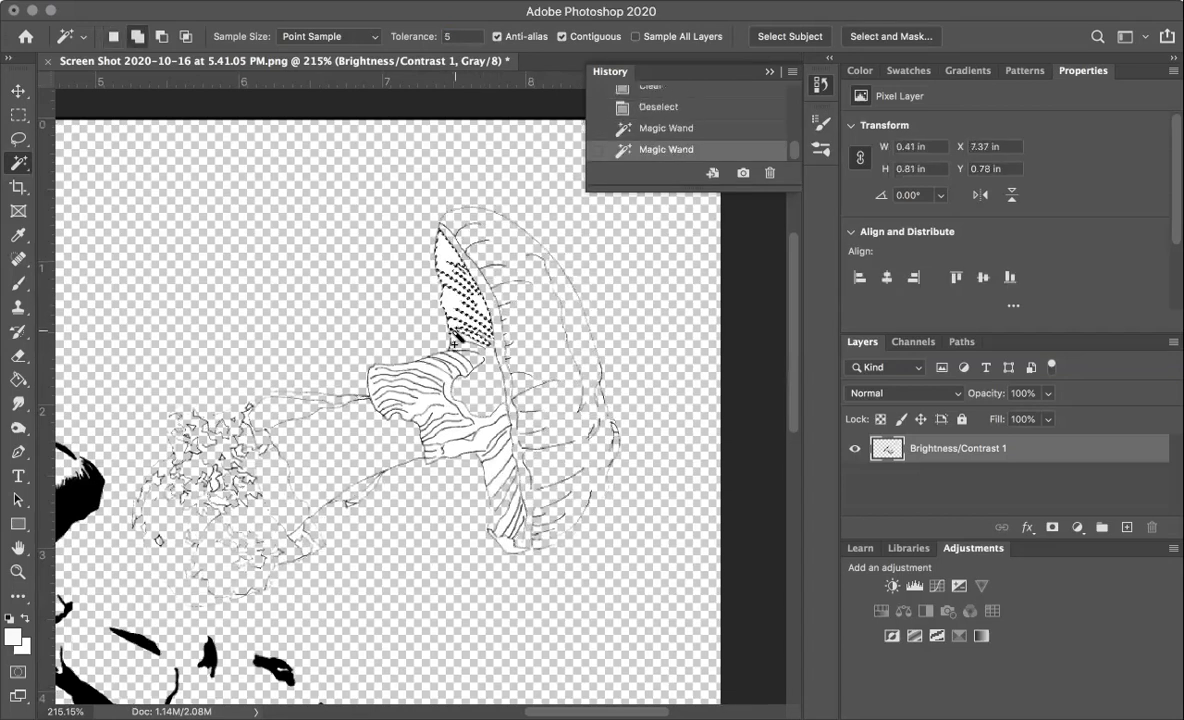
{"action": "left_click", "coordinate": [450, 352], "text": "shift"}
{"action": "left_click", "coordinate": [440, 372], "text": "shift"}
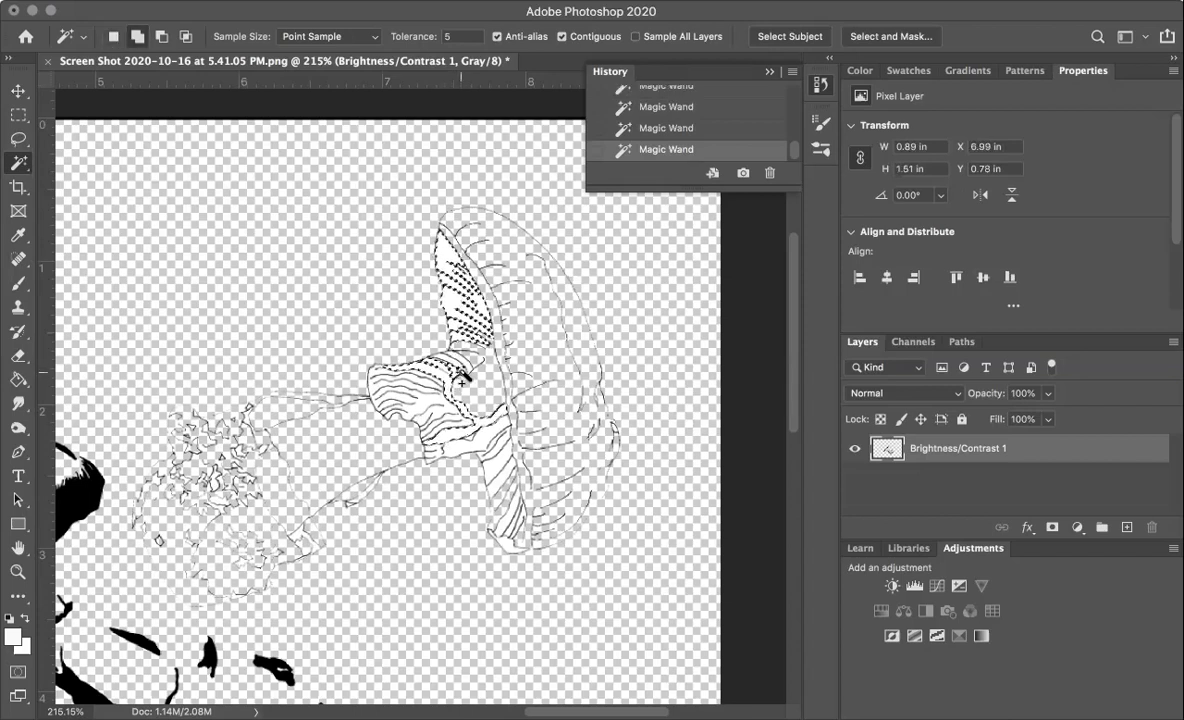
{"action": "left_click", "coordinate": [428, 408], "text": "shift"}
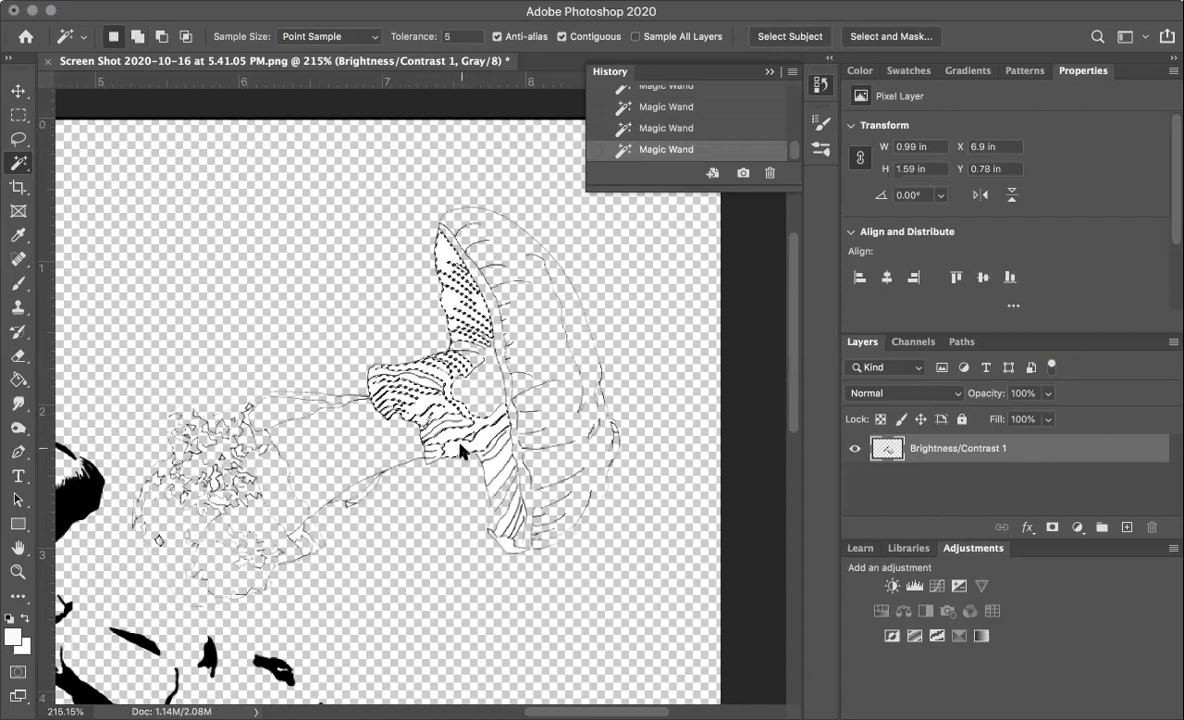
{"action": "left_click", "coordinate": [433, 466], "text": "shift"}
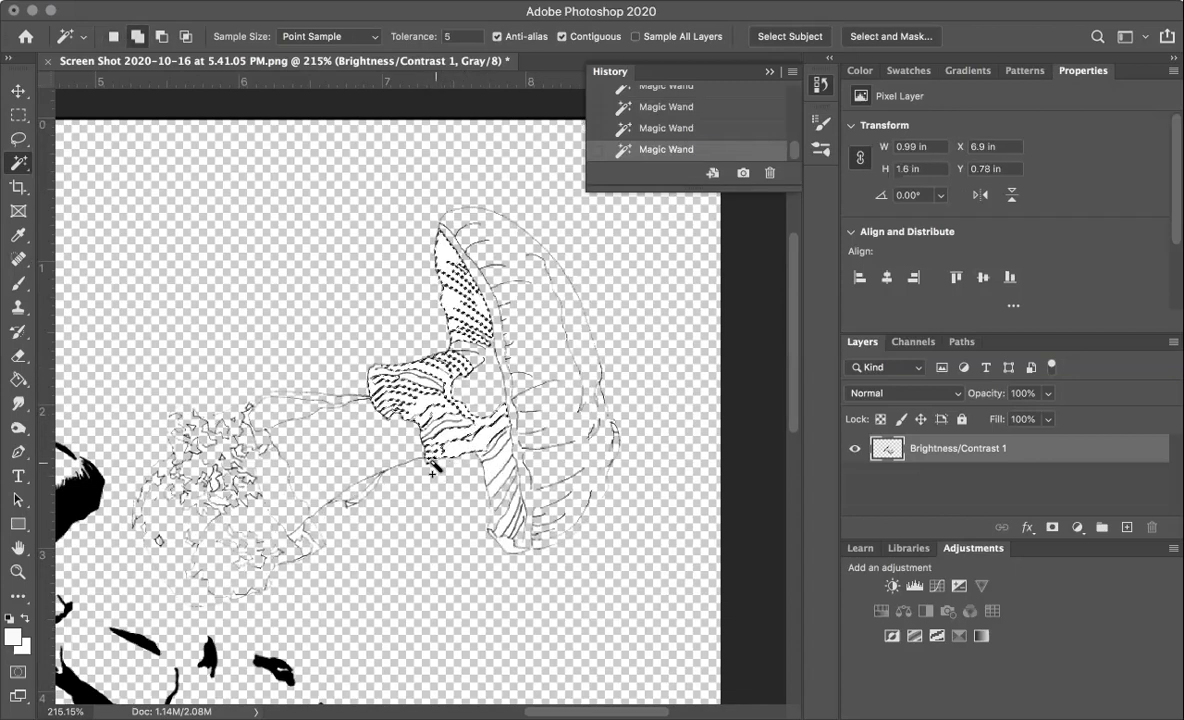
{"action": "left_click", "coordinate": [494, 455], "text": "shift"}
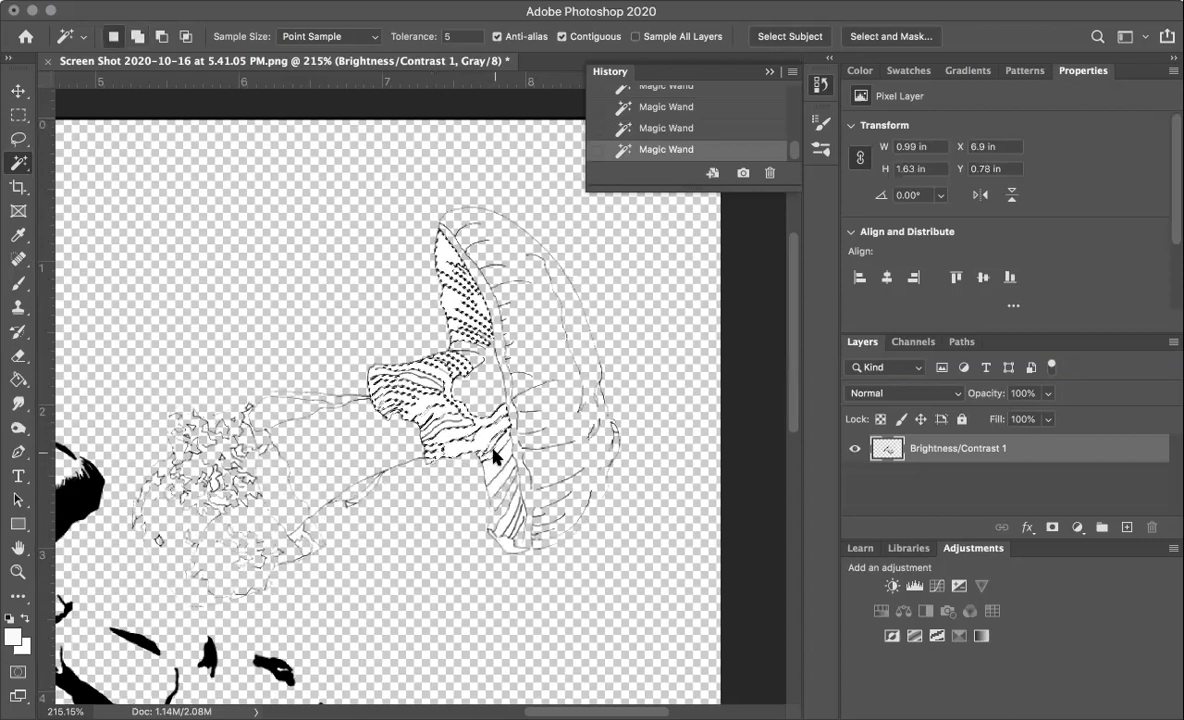
{"action": "left_click", "coordinate": [493, 447], "text": "shift"}
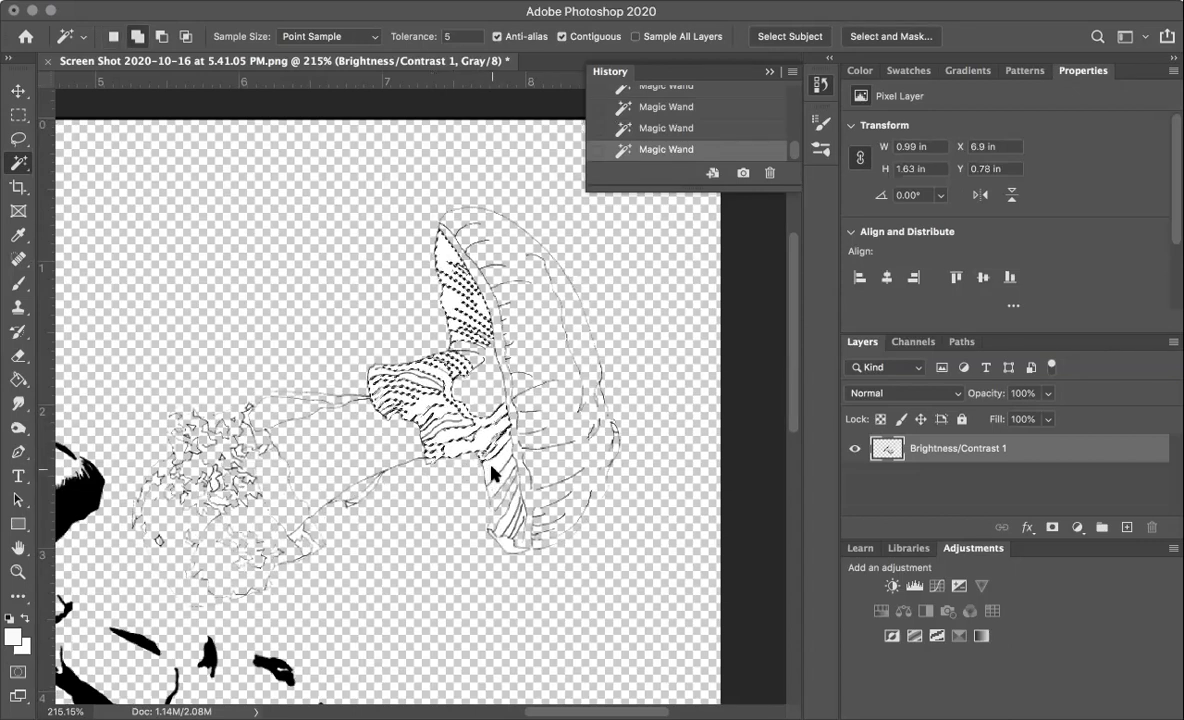
{"action": "left_click", "coordinate": [502, 524], "text": "shift"}
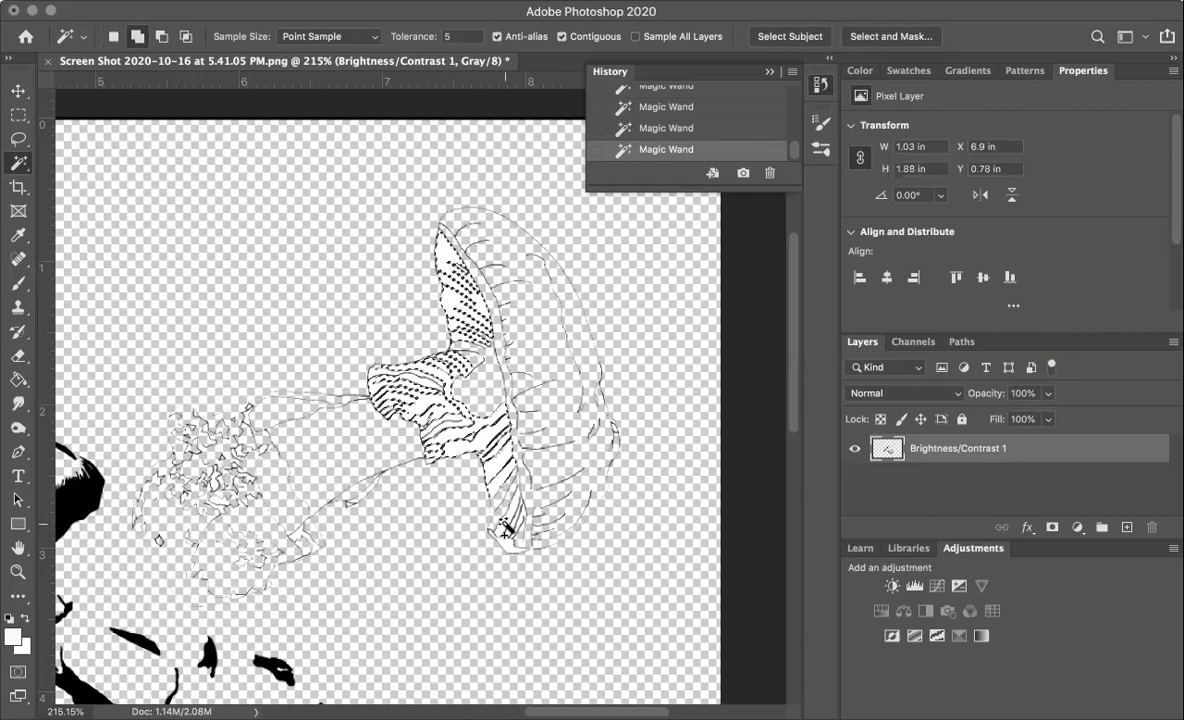
{"action": "left_click", "coordinate": [519, 526], "text": "shift"}
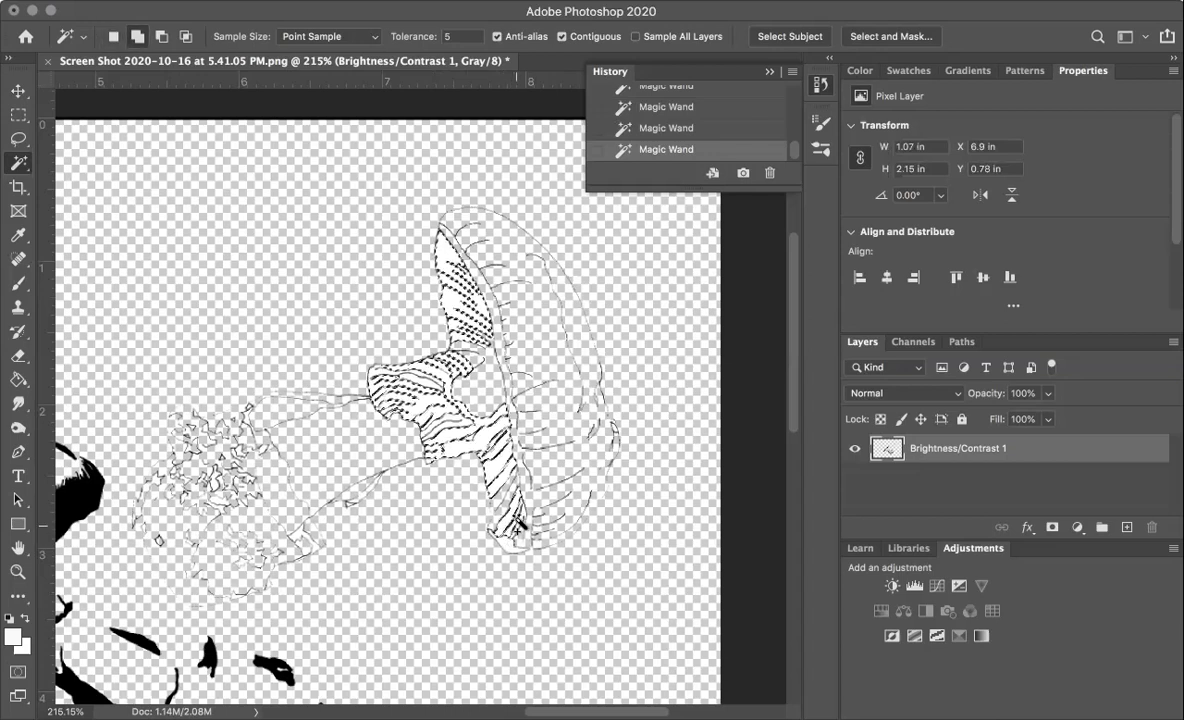
{"action": "left_click", "coordinate": [523, 566], "text": "shift"}
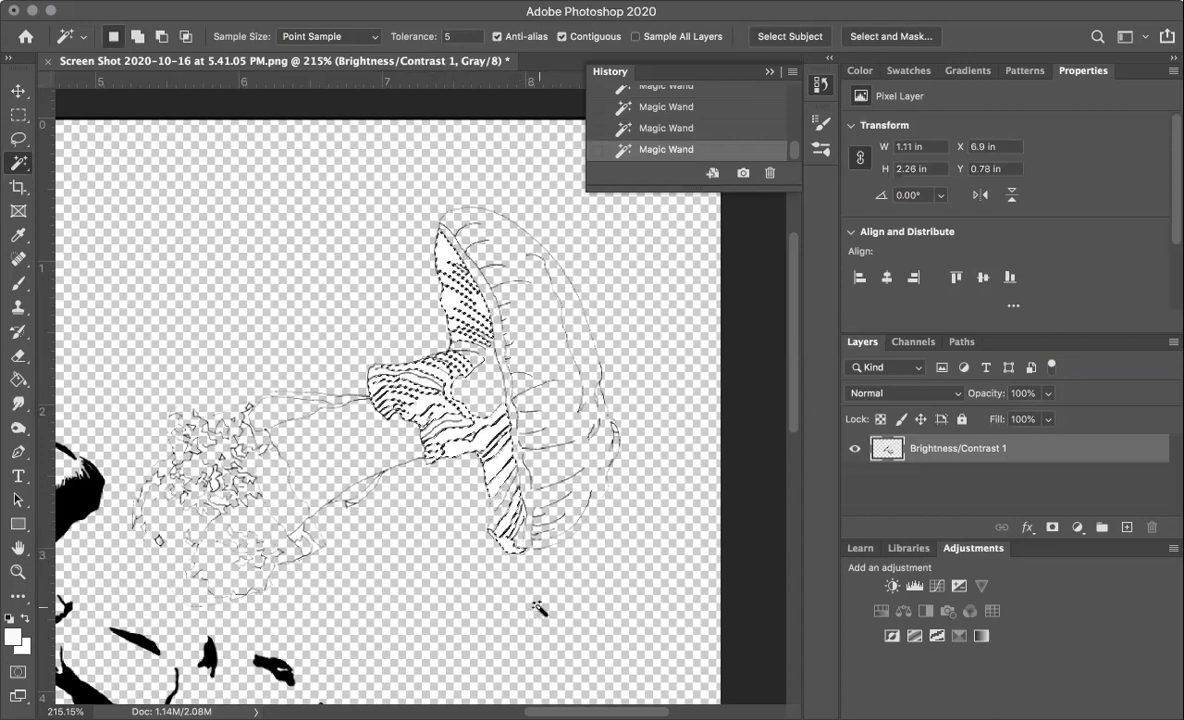
{"action": "key", "text": "Delete"}
Clear the leftover white slivers between the collar lines of the outlined mushroom and deselect.
{"action": "left_click", "coordinate": [412, 372]}
{"action": "key", "text": "Delete"}
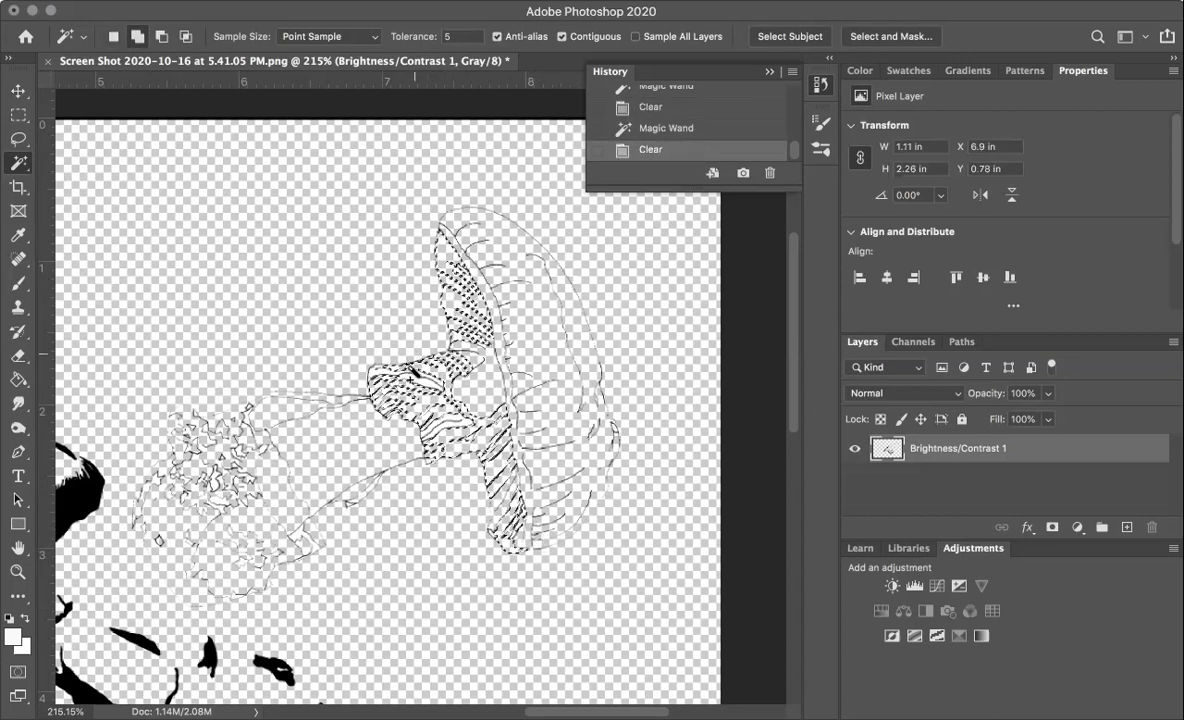
{"action": "left_click", "coordinate": [424, 386]}
{"action": "key", "text": "Delete"}
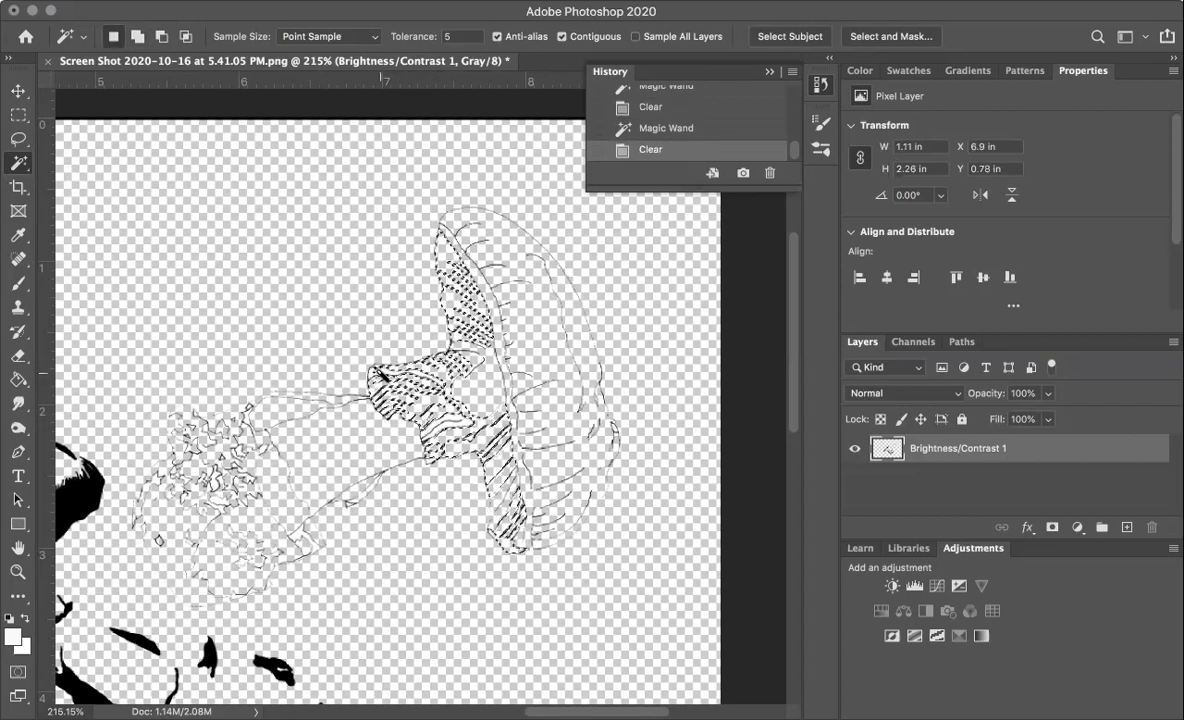
{"action": "left_click", "coordinate": [379, 375]}
{"action": "key", "text": "Delete"}
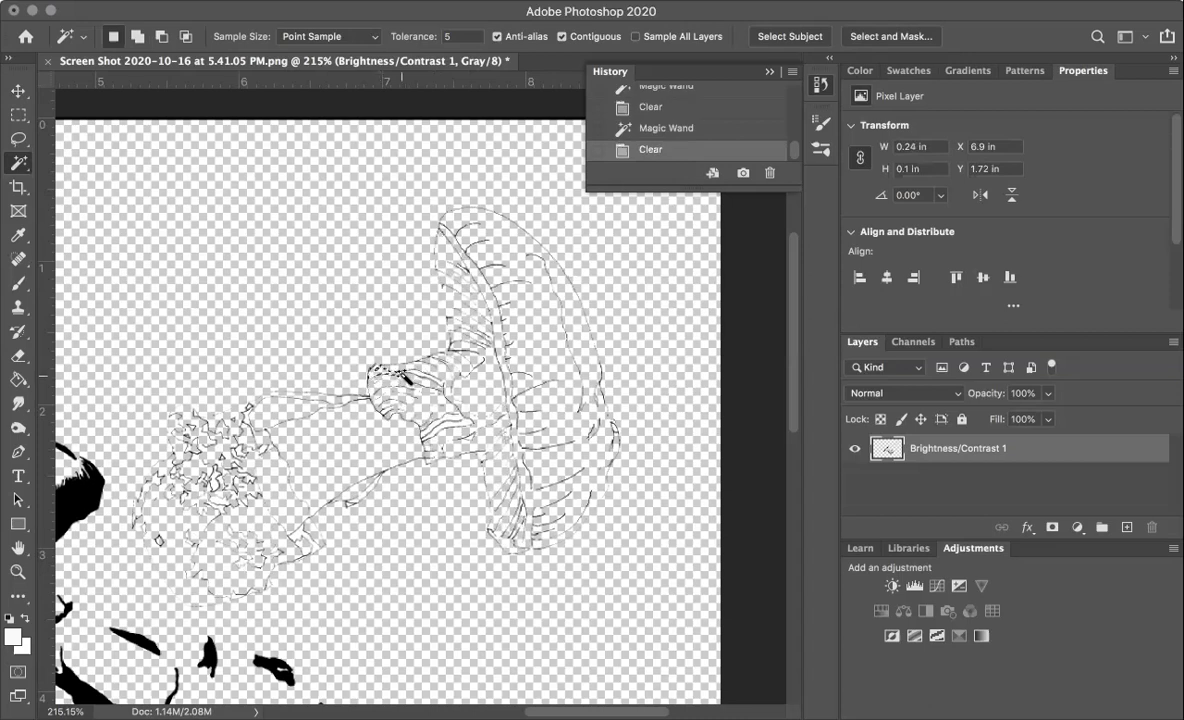
{"action": "left_click", "coordinate": [457, 424], "text": "shift"}
{"action": "key", "text": "Delete"}
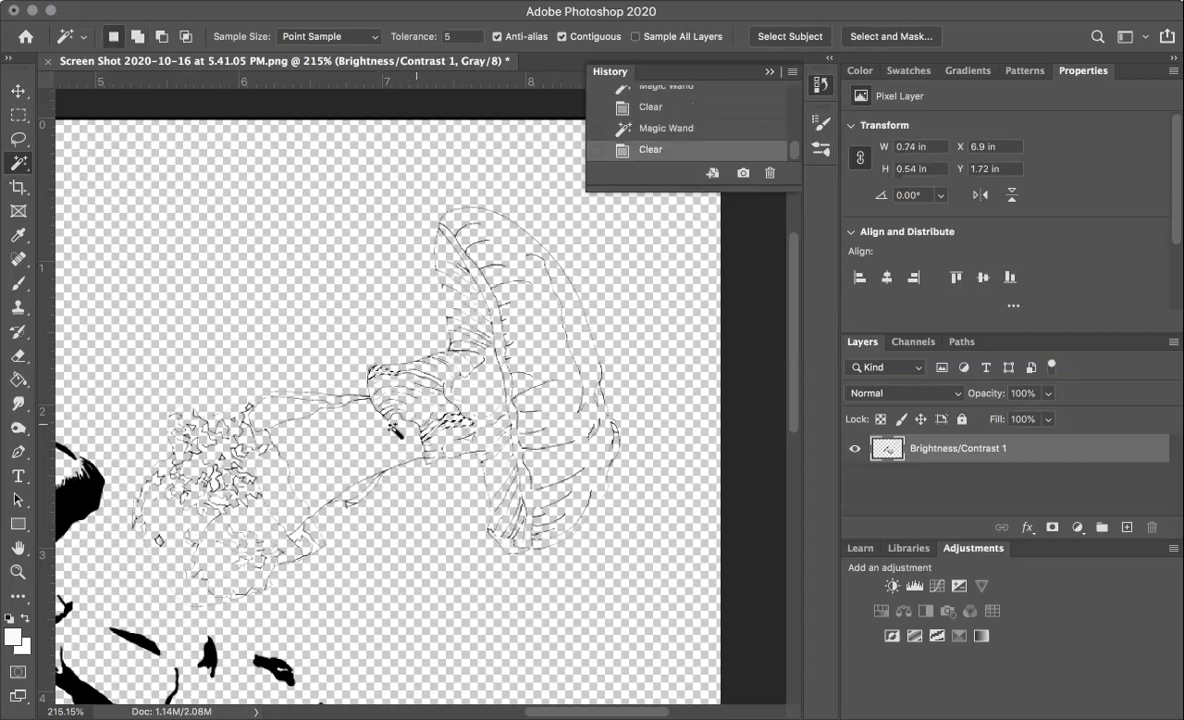
{"action": "key", "text": "super+d"}
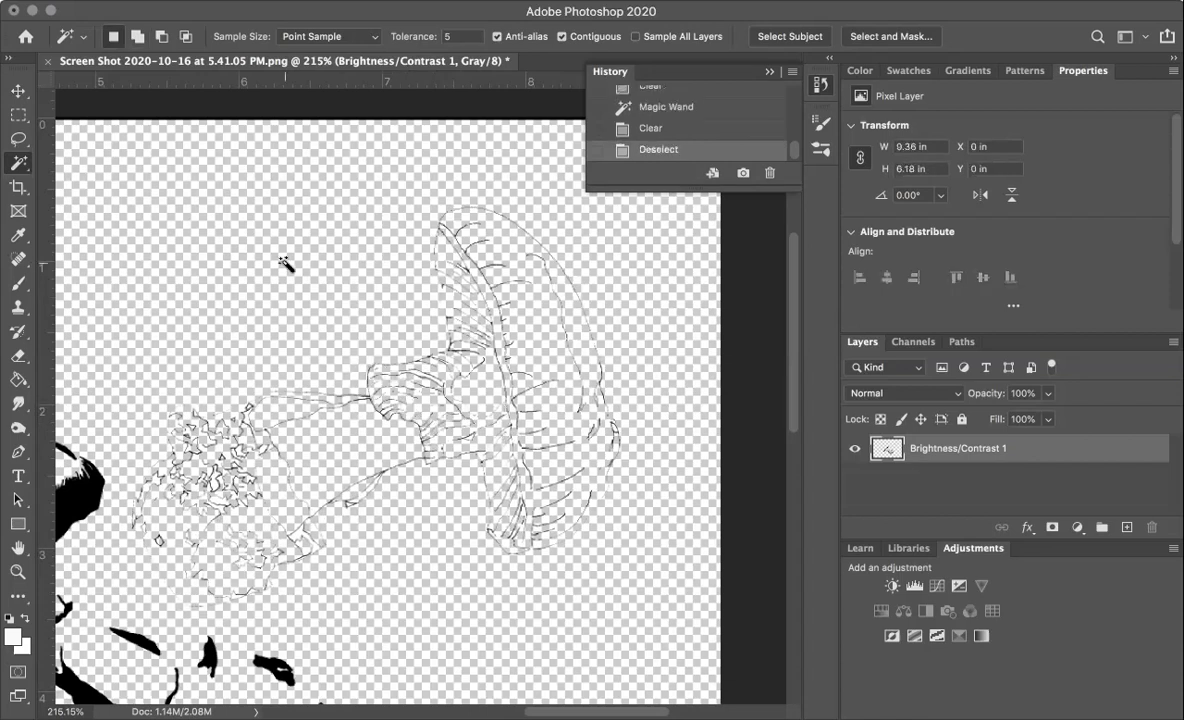
{"action": "scroll", "coordinate": [285, 288], "scroll_direction": "down", "scroll_amount": 6}
{"action": "scroll", "coordinate": [285, 288], "scroll_direction": "up", "scroll_amount": 1}
{"action": "scroll", "coordinate": [285, 288], "scroll_direction": "up", "scroll_amount": 1}
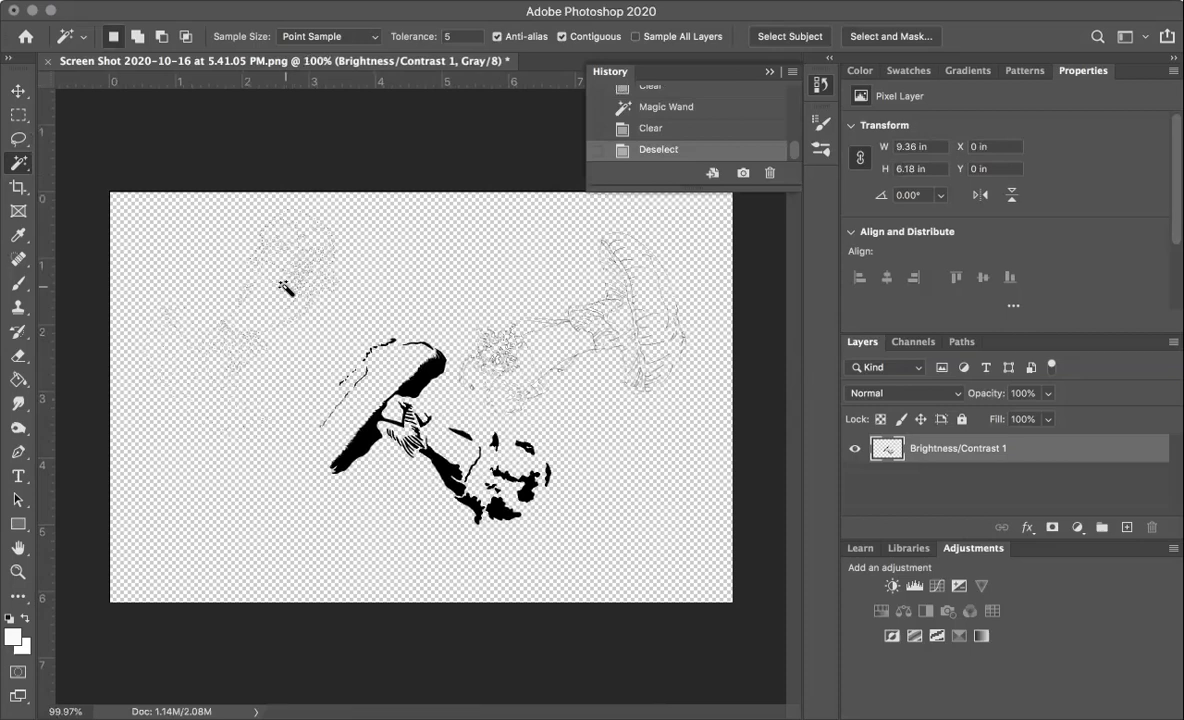
Create a new document named Concentration, 12 x 9 inches at 96 pixels/inch, in Grayscale with a transparent background.
{"action": "left_click", "coordinate": [136, 1]}
{"action": "left_click", "coordinate": [146, 12]}
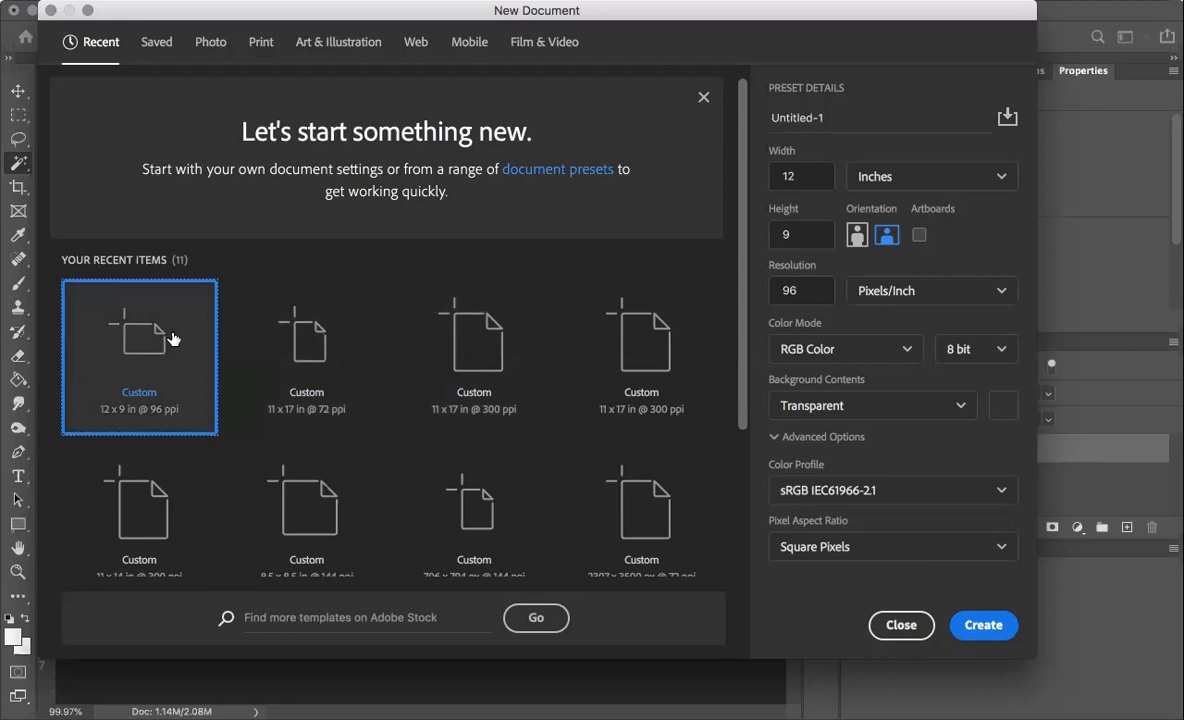
{"action": "double_click", "coordinate": [823, 117]}
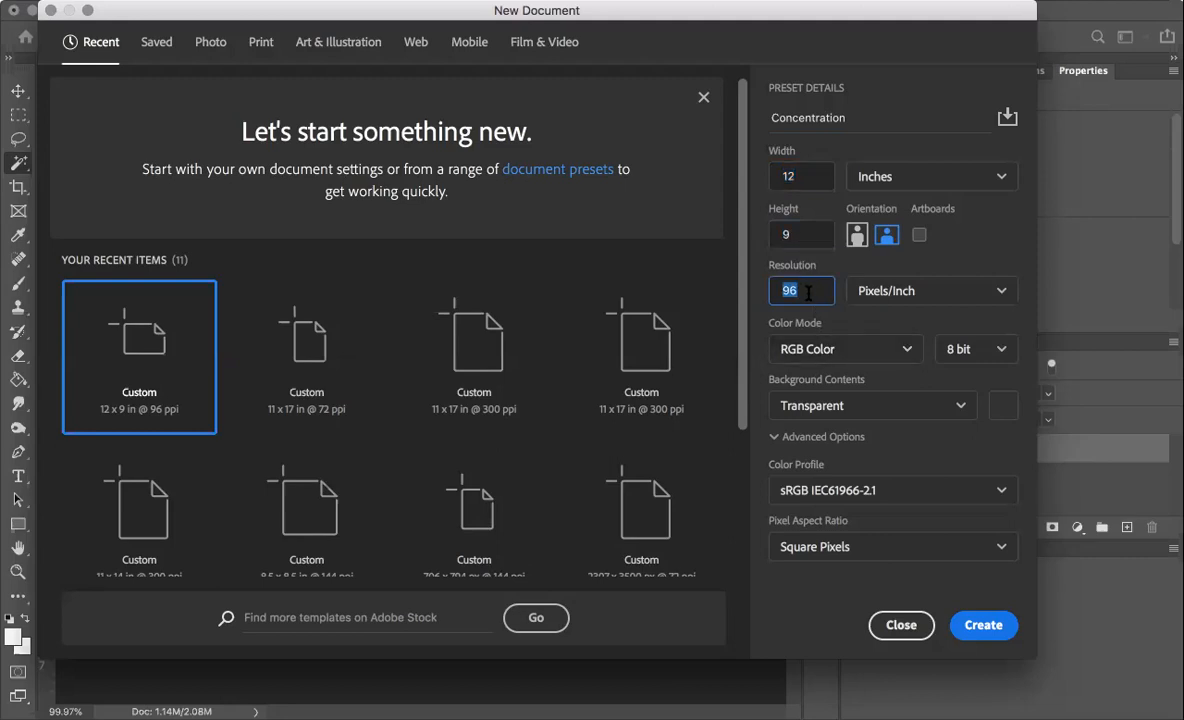
{"action": "left_click", "coordinate": [818, 350]}
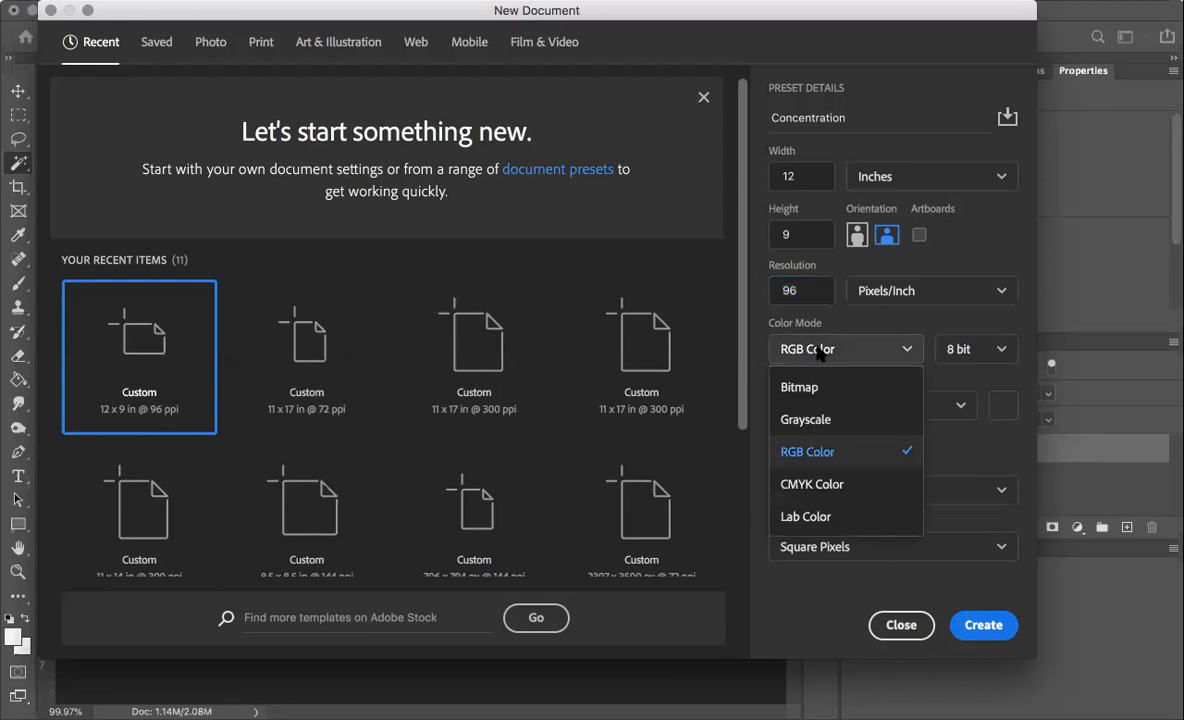
{"action": "left_click", "coordinate": [827, 417]}
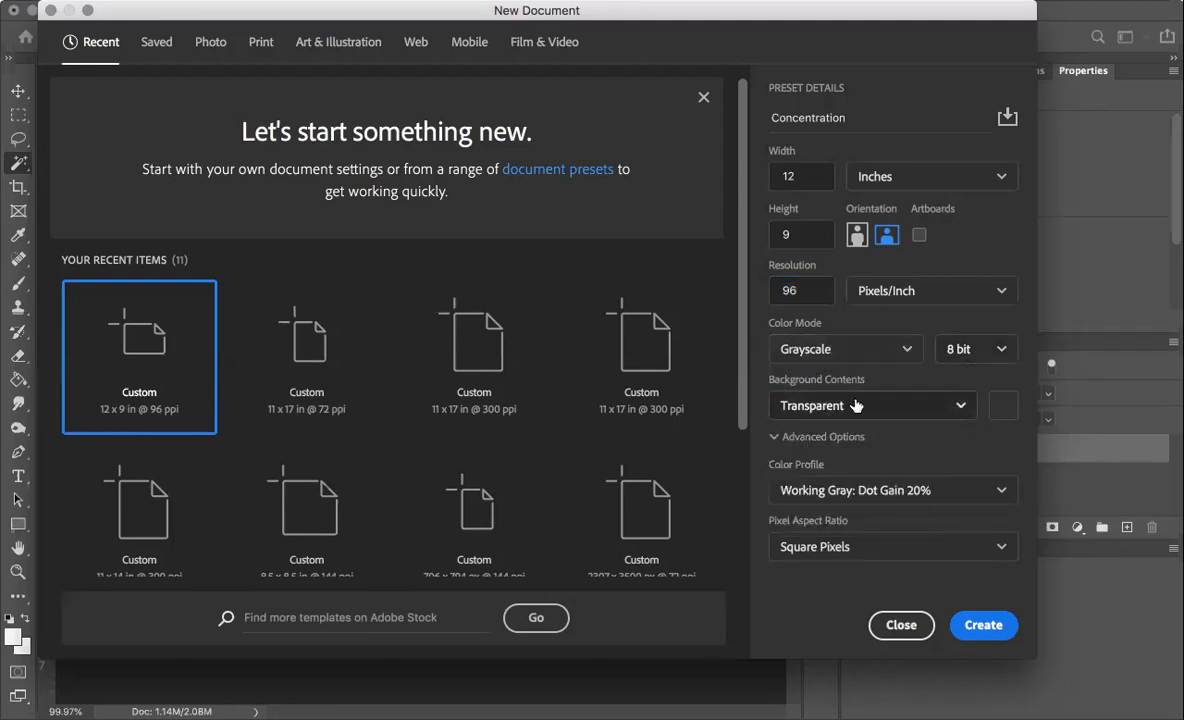
{"action": "left_click", "coordinate": [905, 409]}
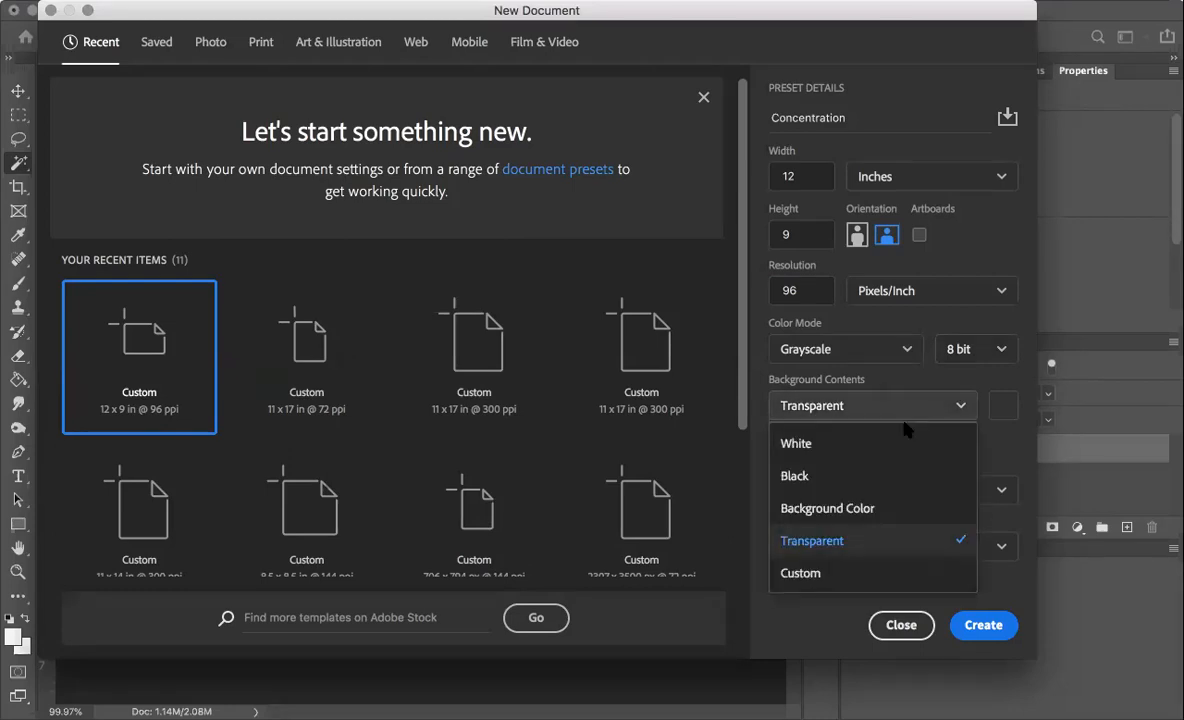
{"action": "left_click", "coordinate": [882, 542]}
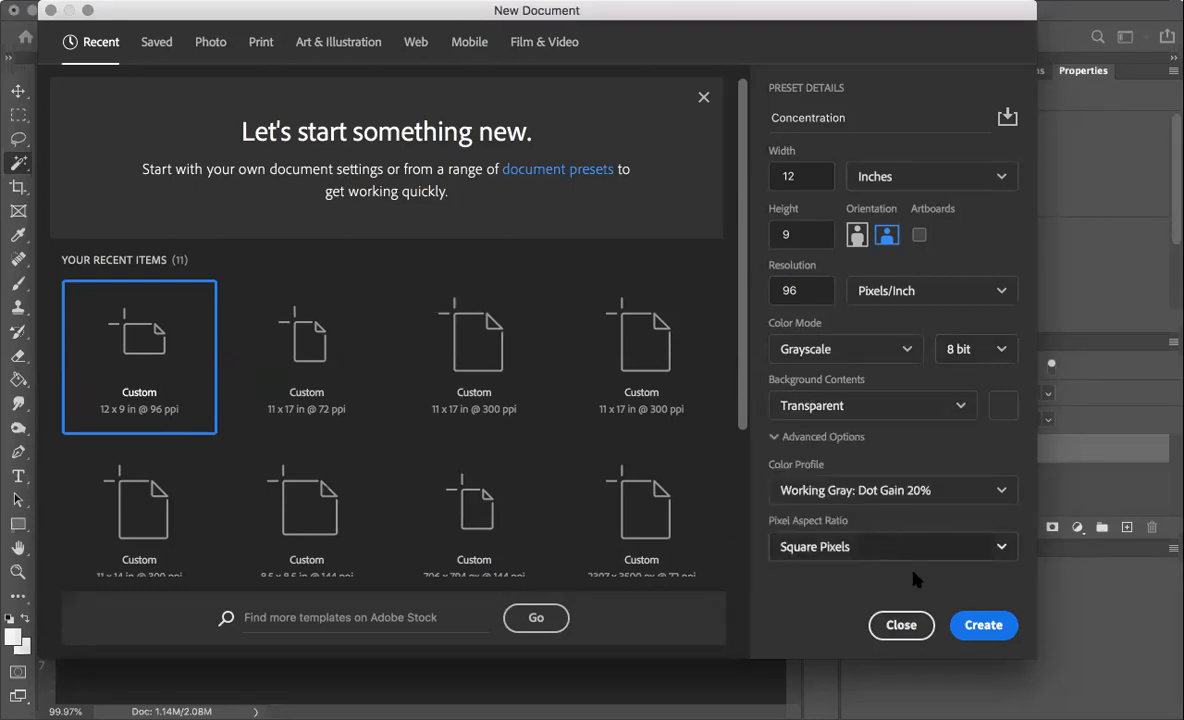
{"action": "left_click", "coordinate": [984, 625]}
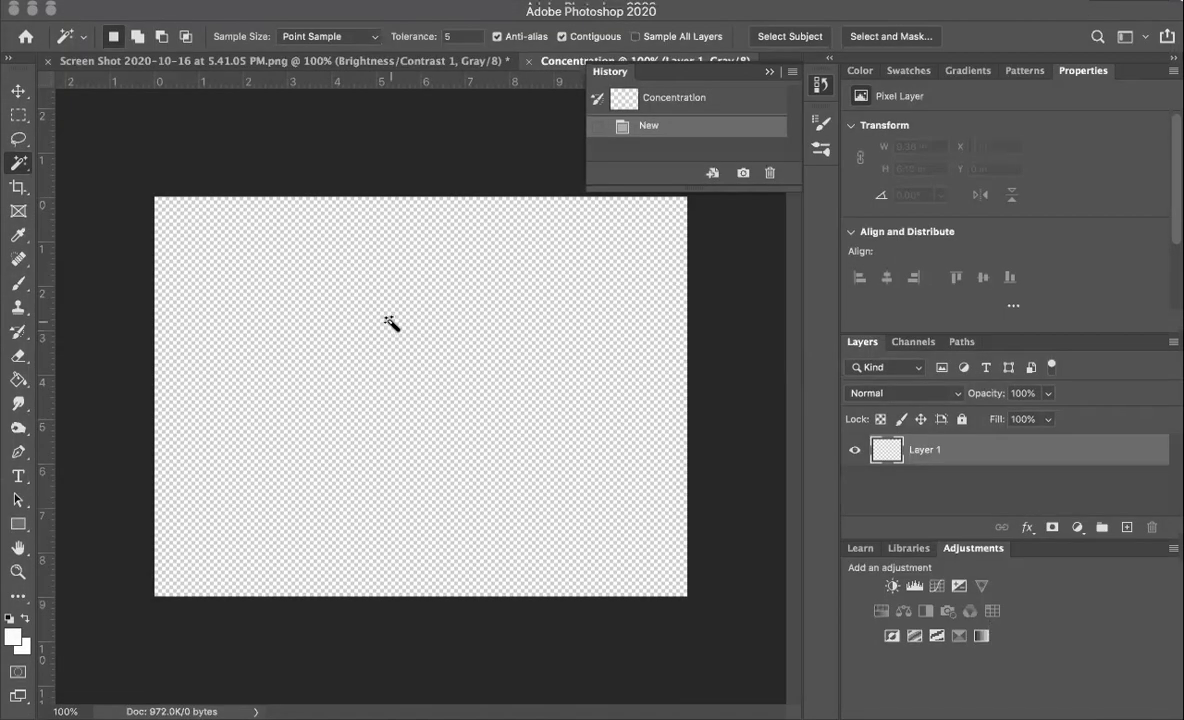
Resize the scanned mushroom drawing's image to 12 inches wide at 96 pixels/inch, keeping its proportions.
{"action": "left_click", "coordinate": [70, 62]}
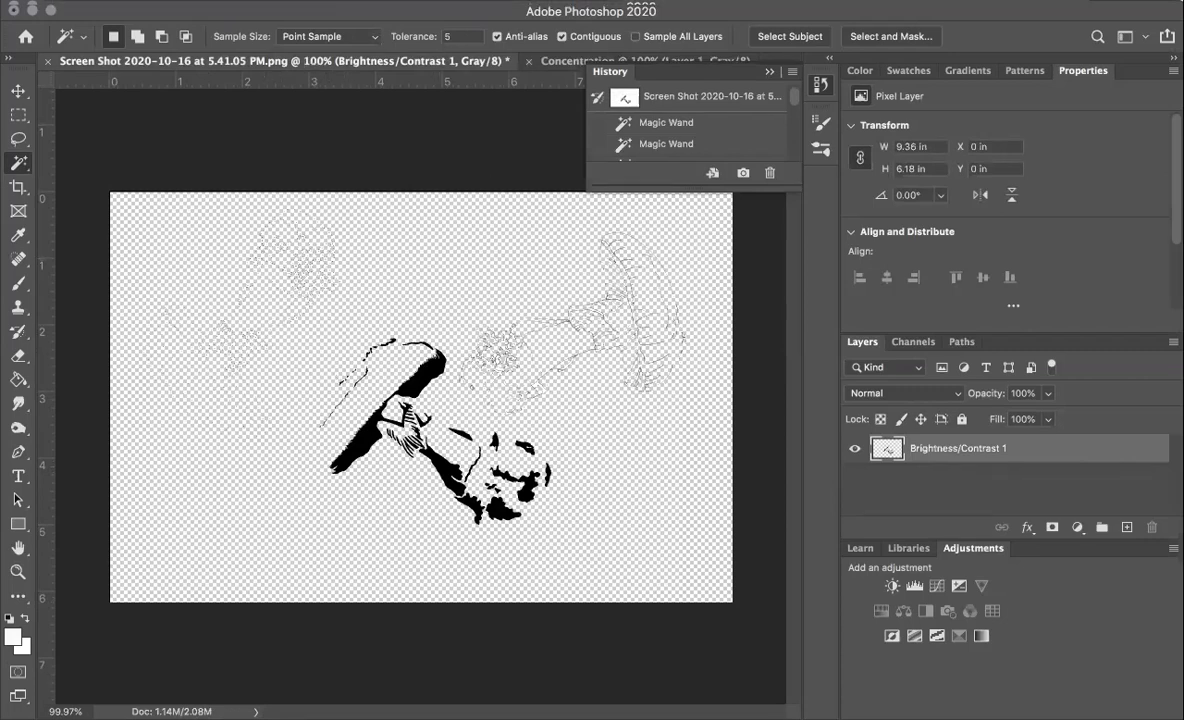
{"action": "left_click", "coordinate": [227, 1]}
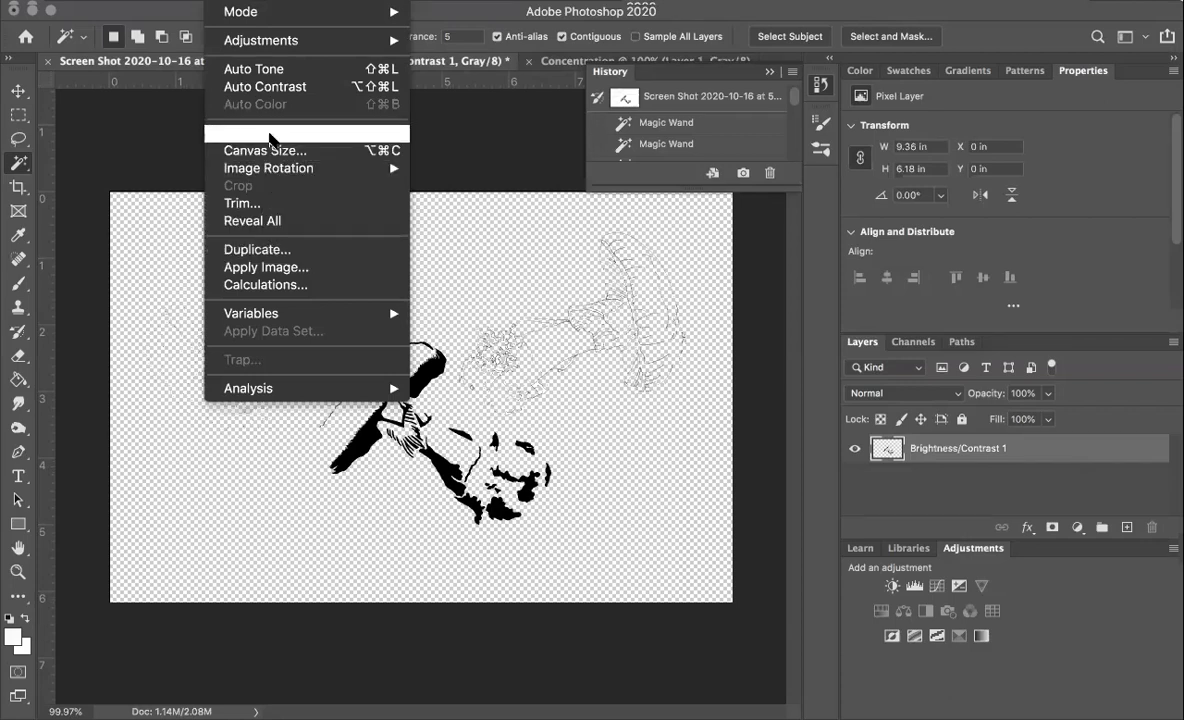
{"action": "left_click", "coordinate": [269, 135]}
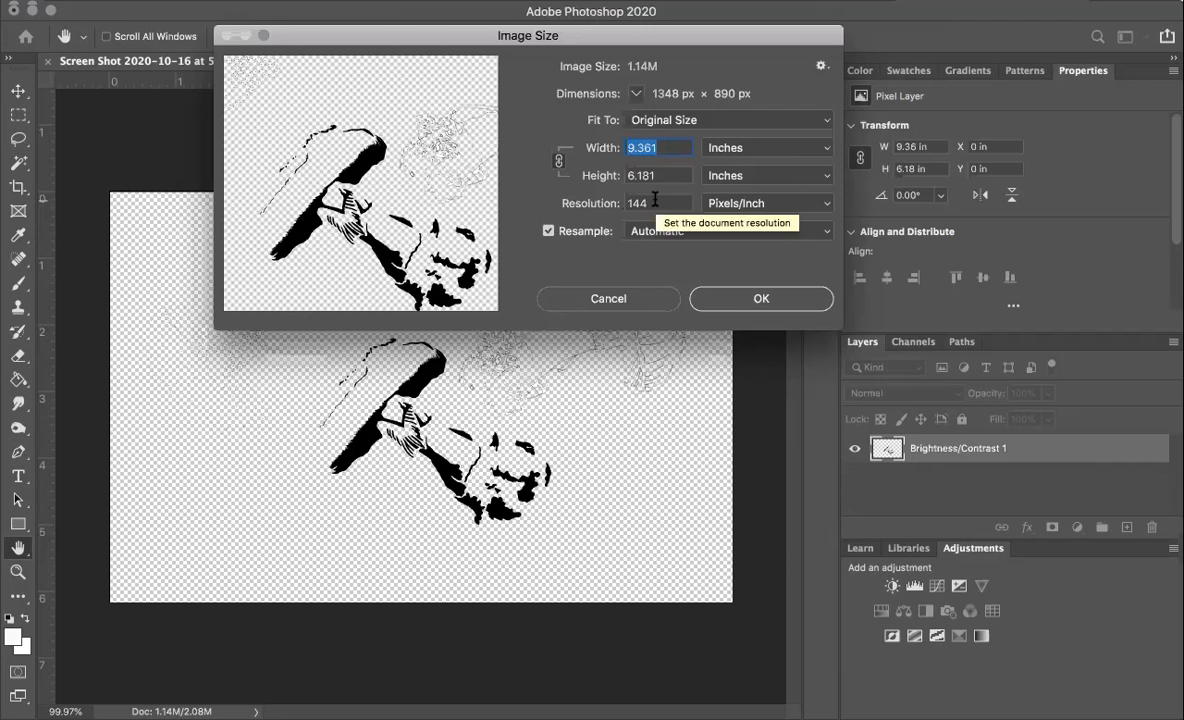
{"action": "type", "text": "12"}
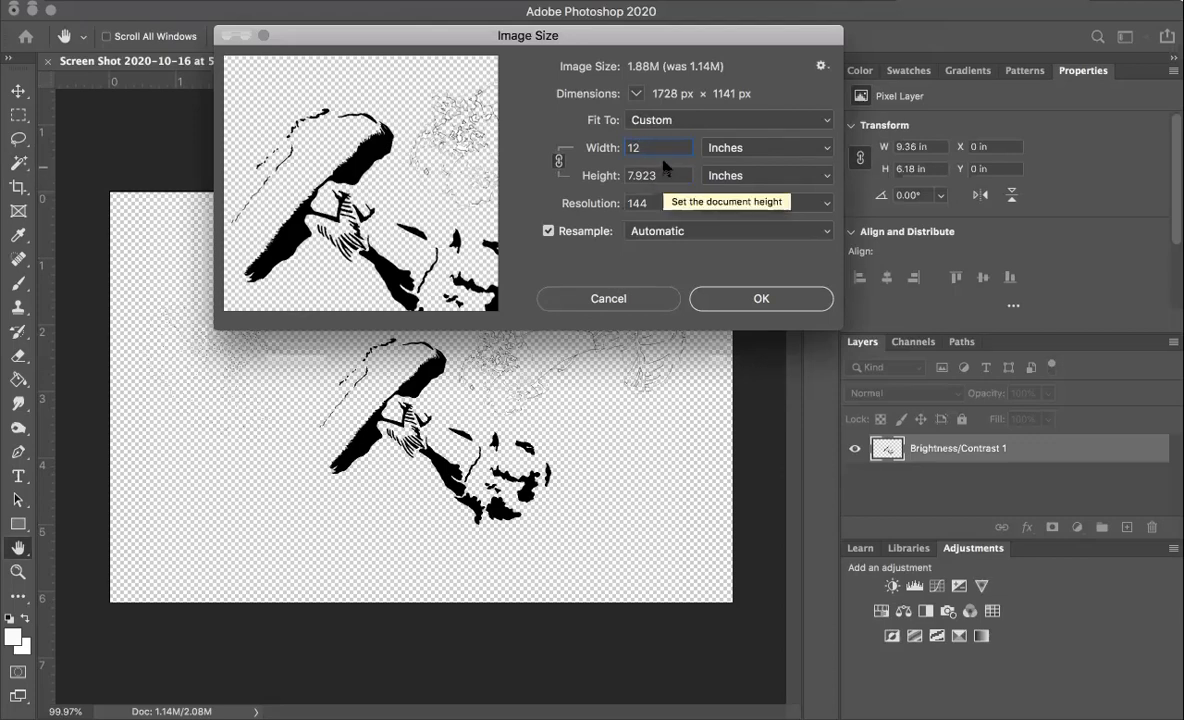
{"action": "double_click", "coordinate": [657, 204]}
{"action": "type", "text": "96"}
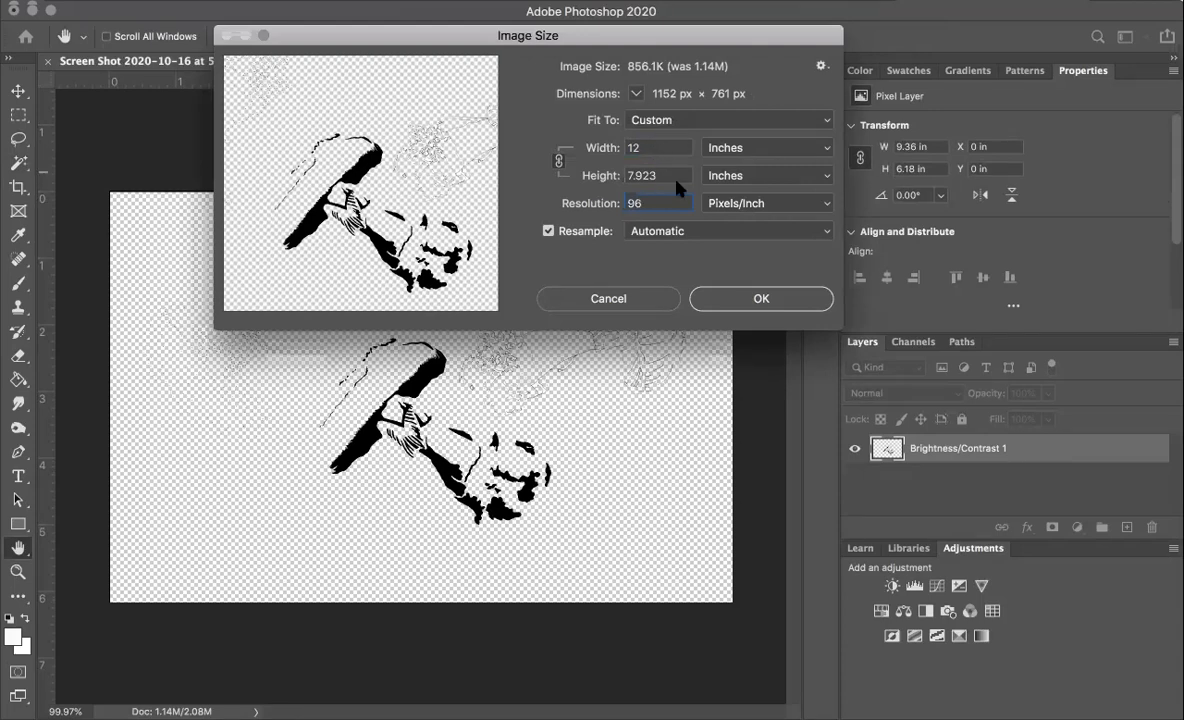
{"action": "left_click", "coordinate": [762, 299]}
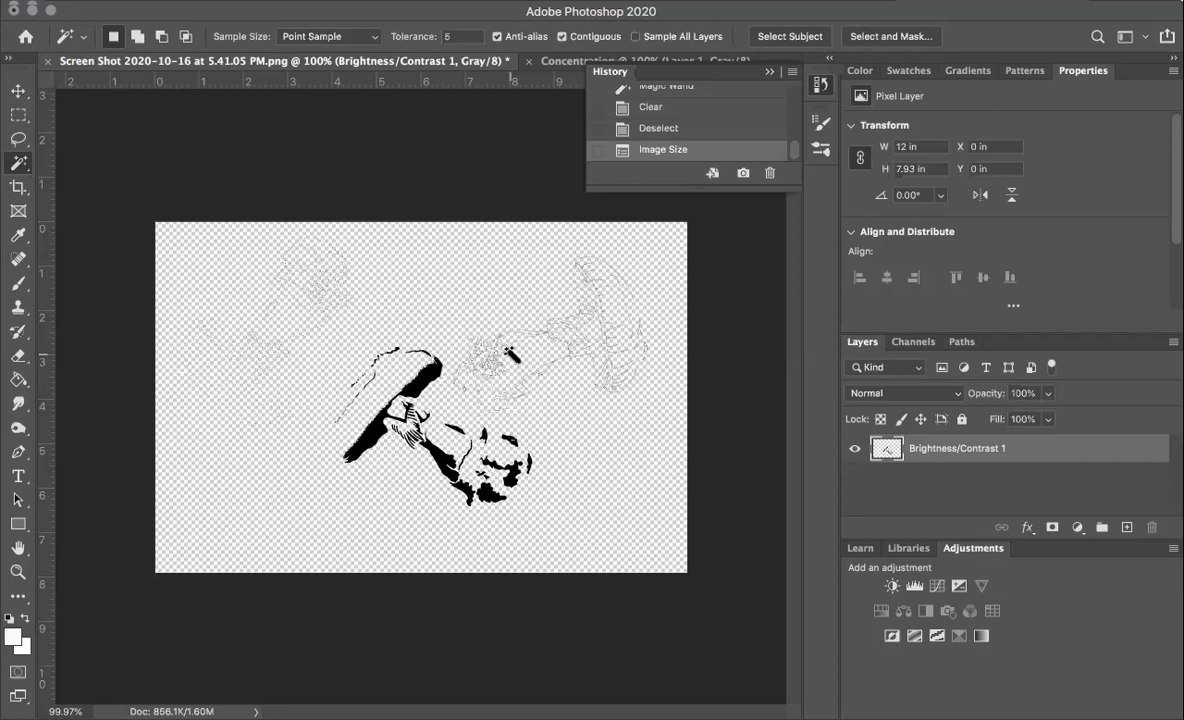
Select the entire canvas of the mushroom drawing and copy it.
{"action": "key", "text": "super+a"}
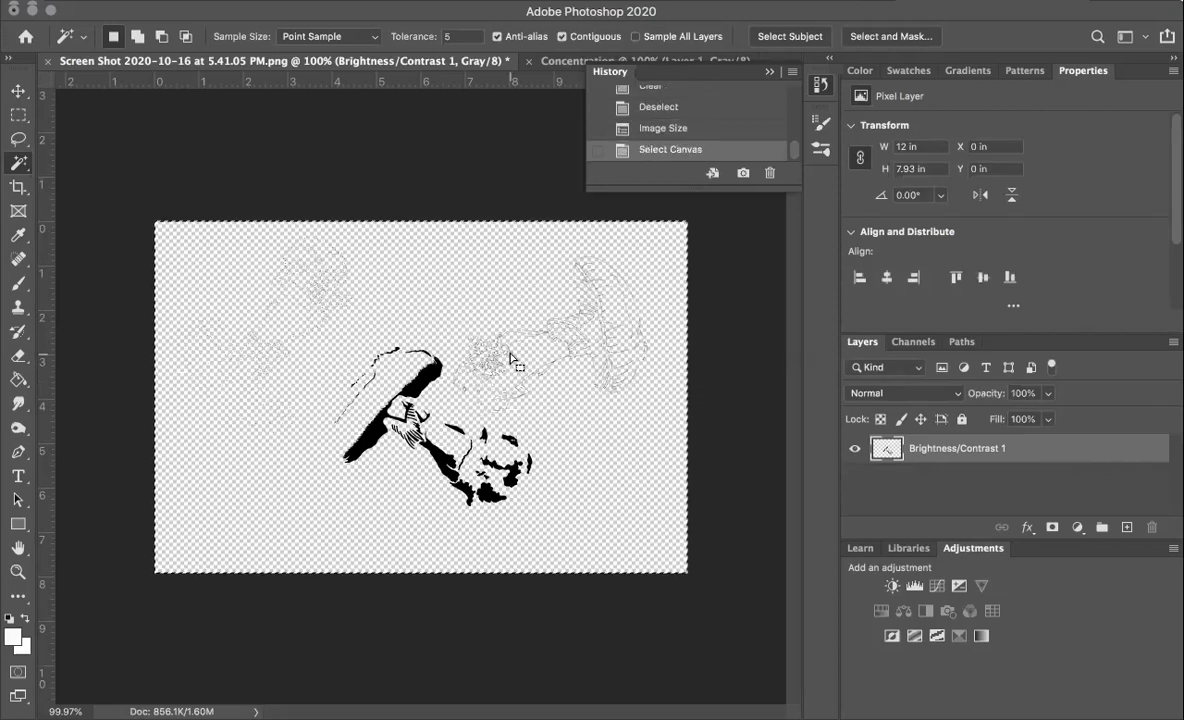
{"action": "key", "text": "super+d"}
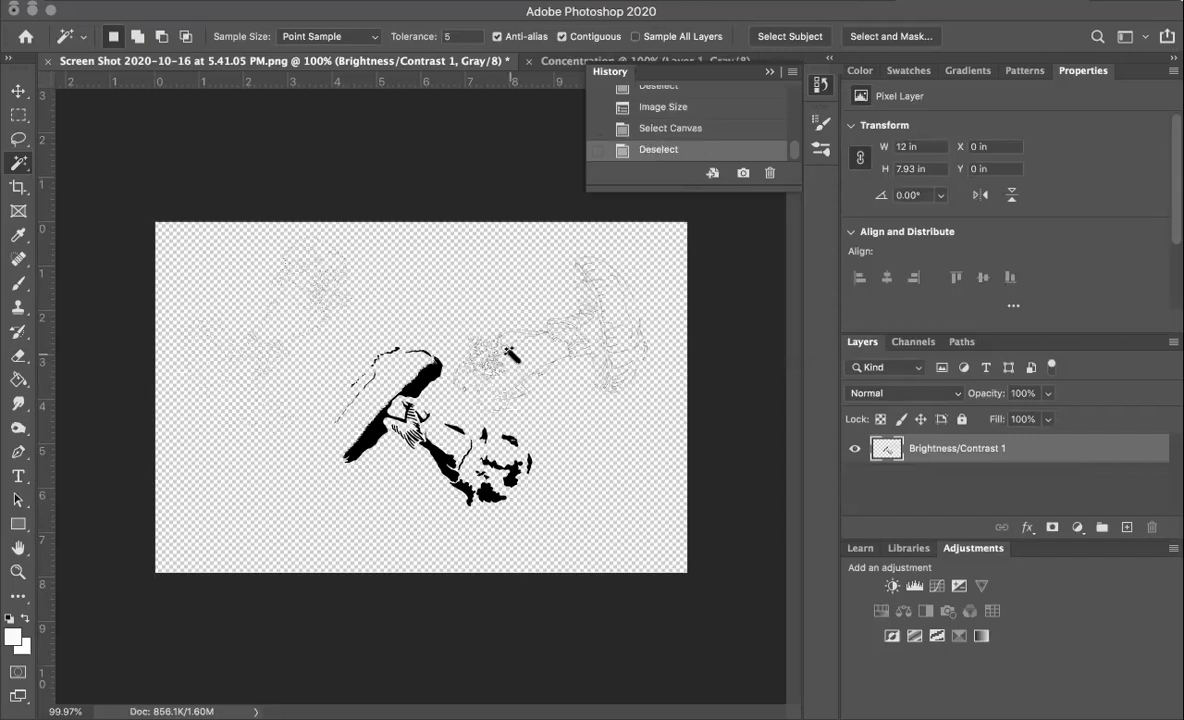
{"action": "left_click", "coordinate": [380, 12]}
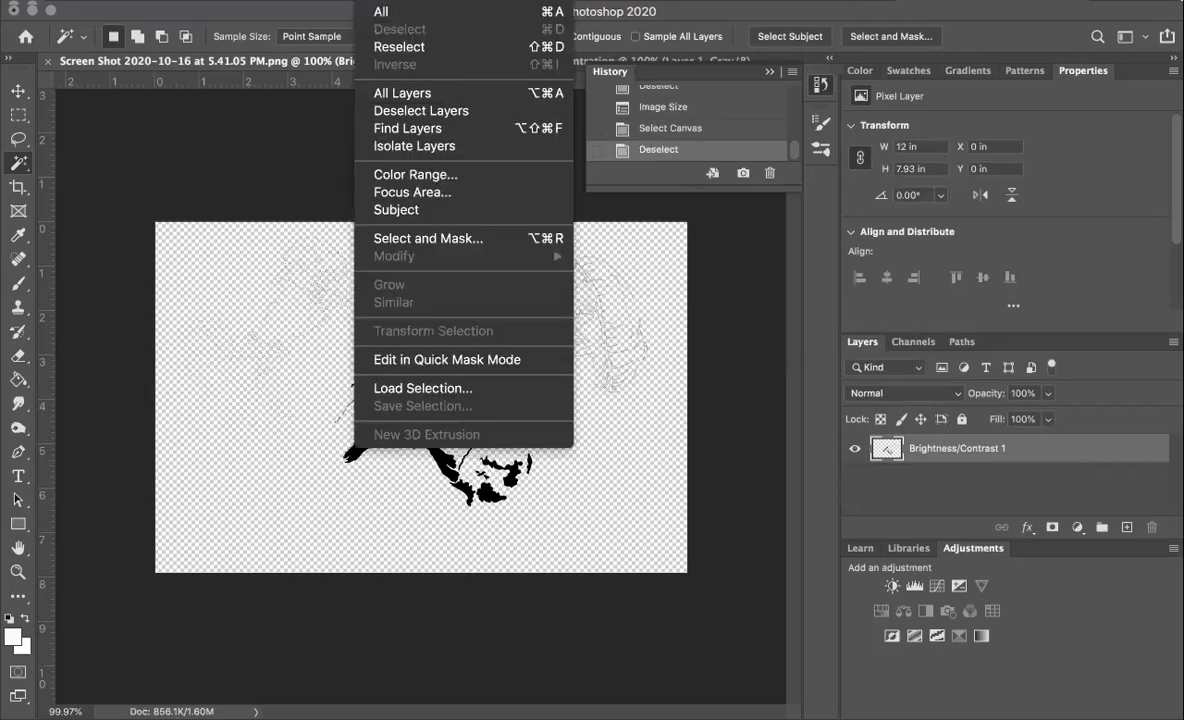
{"action": "left_click", "coordinate": [380, 13]}
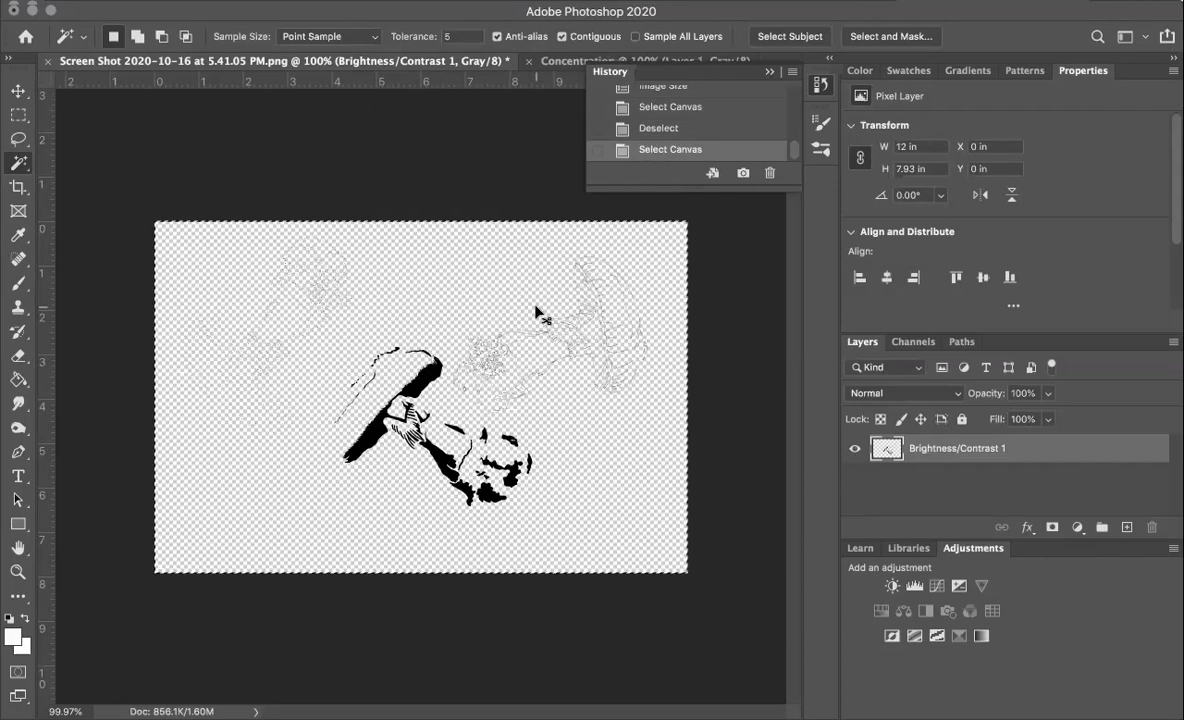
{"action": "left_click", "coordinate": [380, 12]}
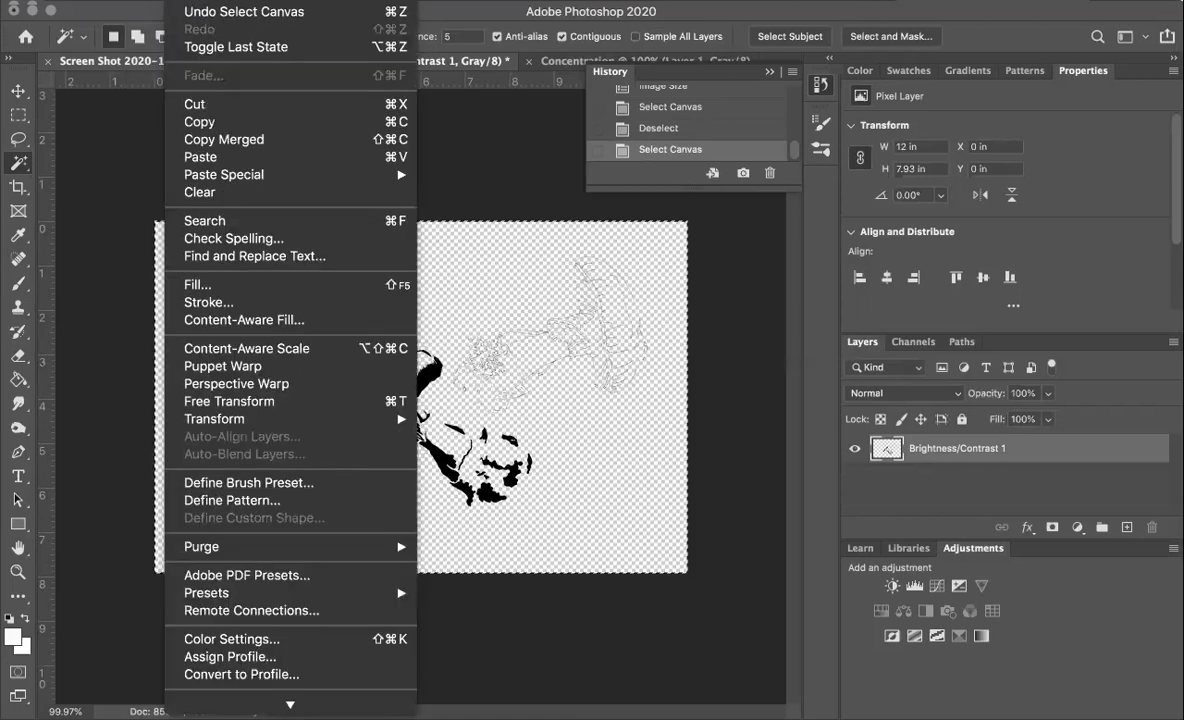
{"action": "left_click", "coordinate": [212, 121]}
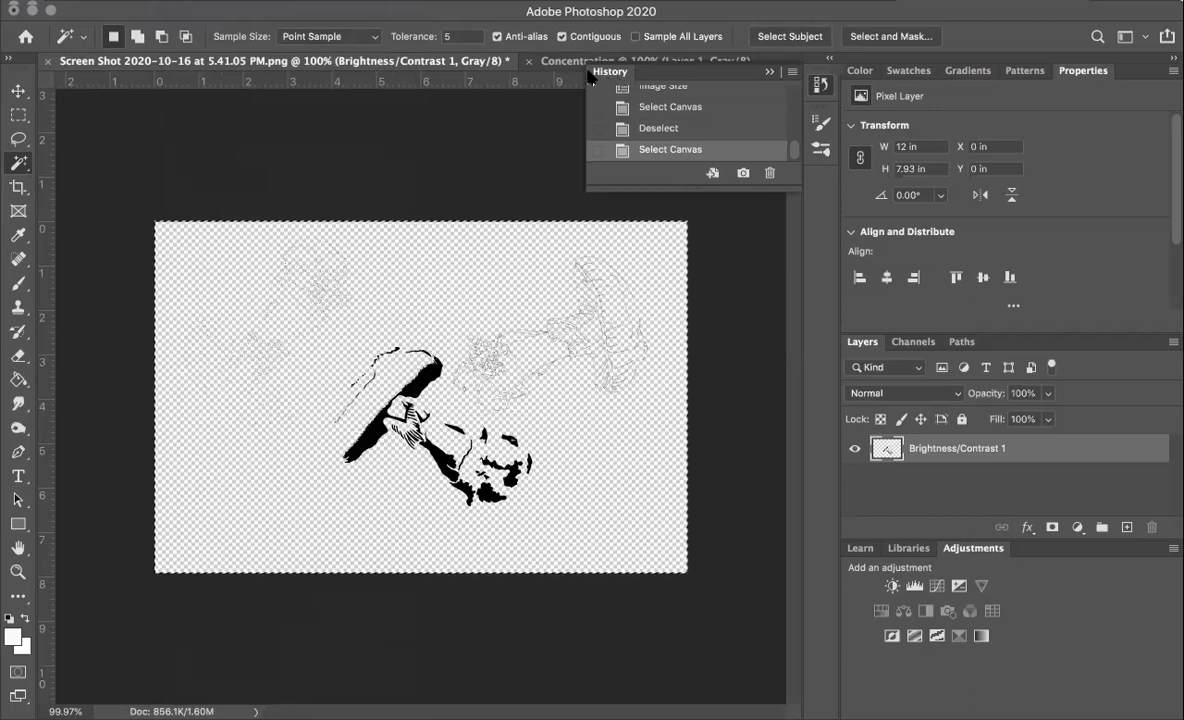
Paste the copied mushroom drawing into the Concentration document.
{"action": "left_click", "coordinate": [574, 60]}
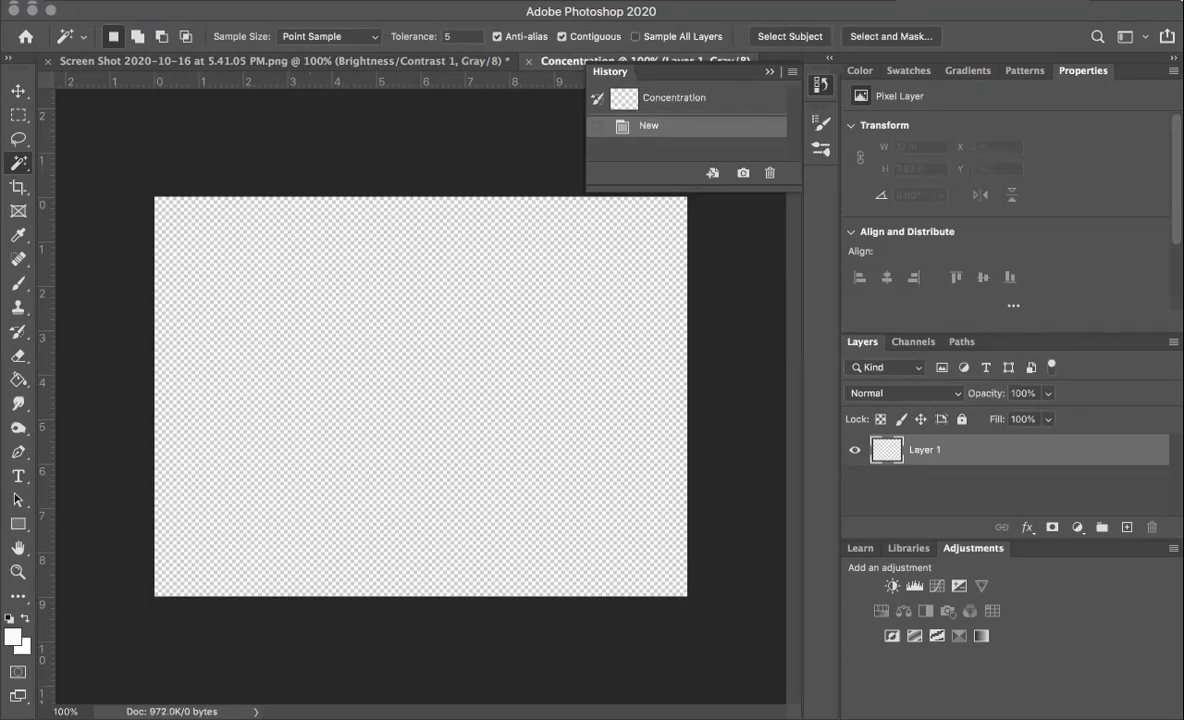
{"action": "key", "text": "super+v"}
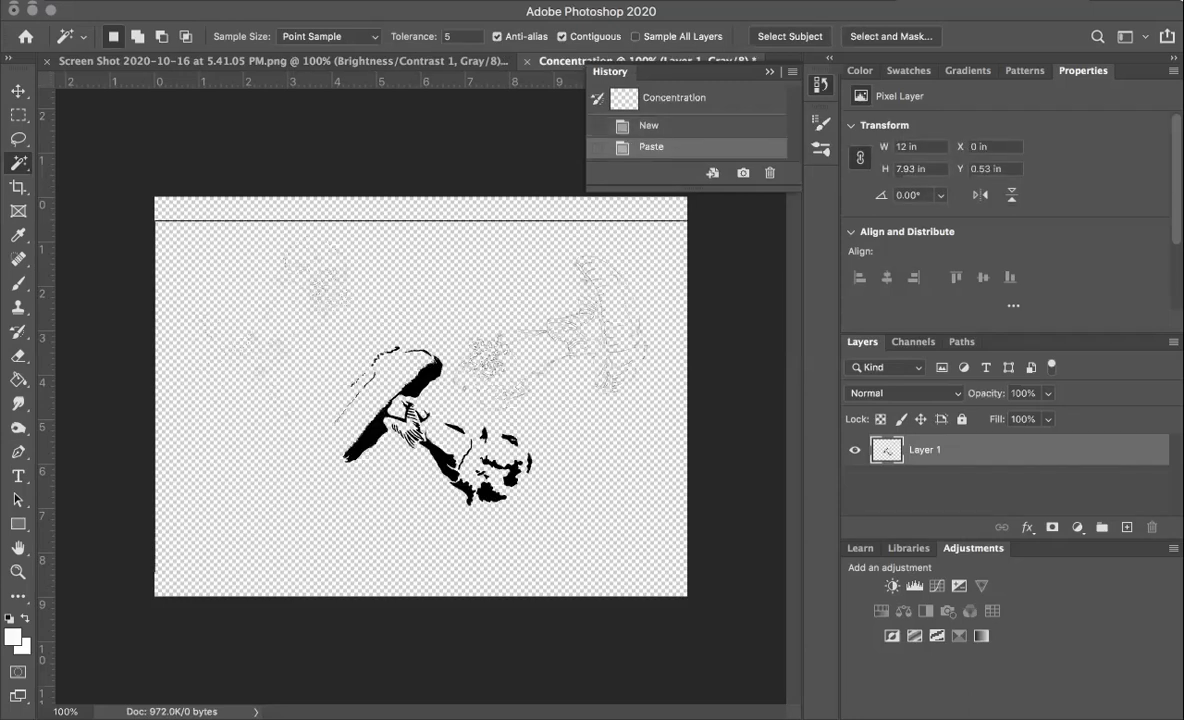
{"action": "key", "text": "super+z"}
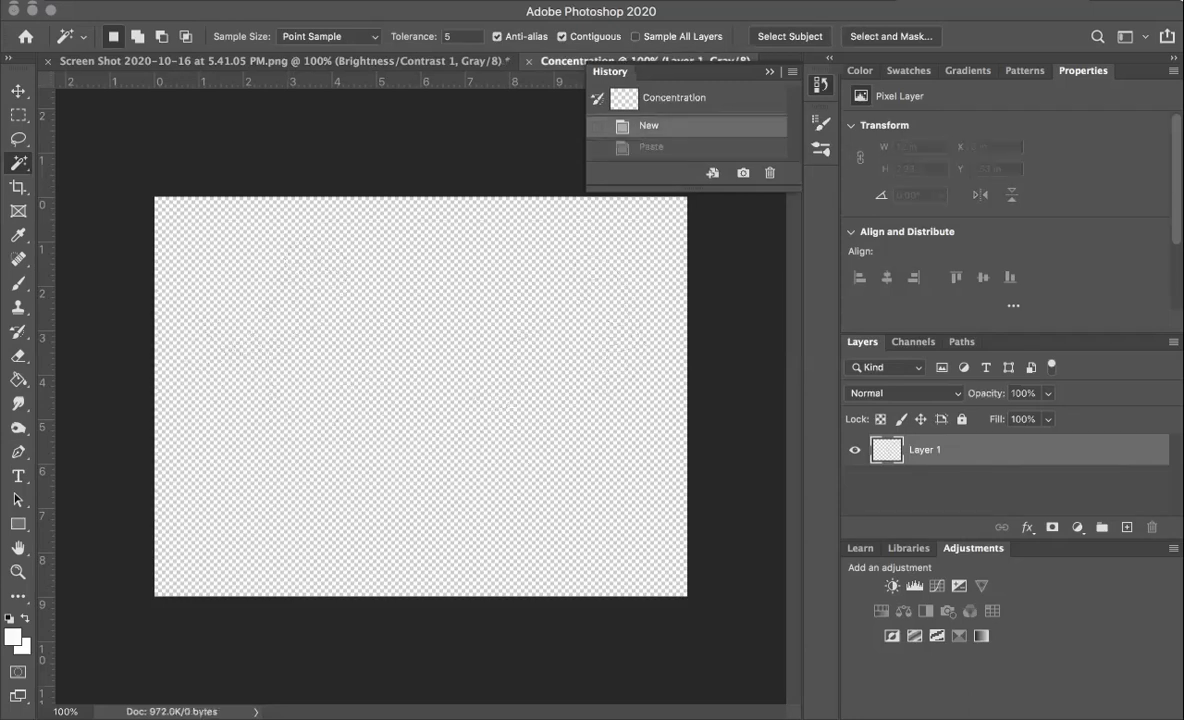
{"action": "left_click", "coordinate": [229, 0]}
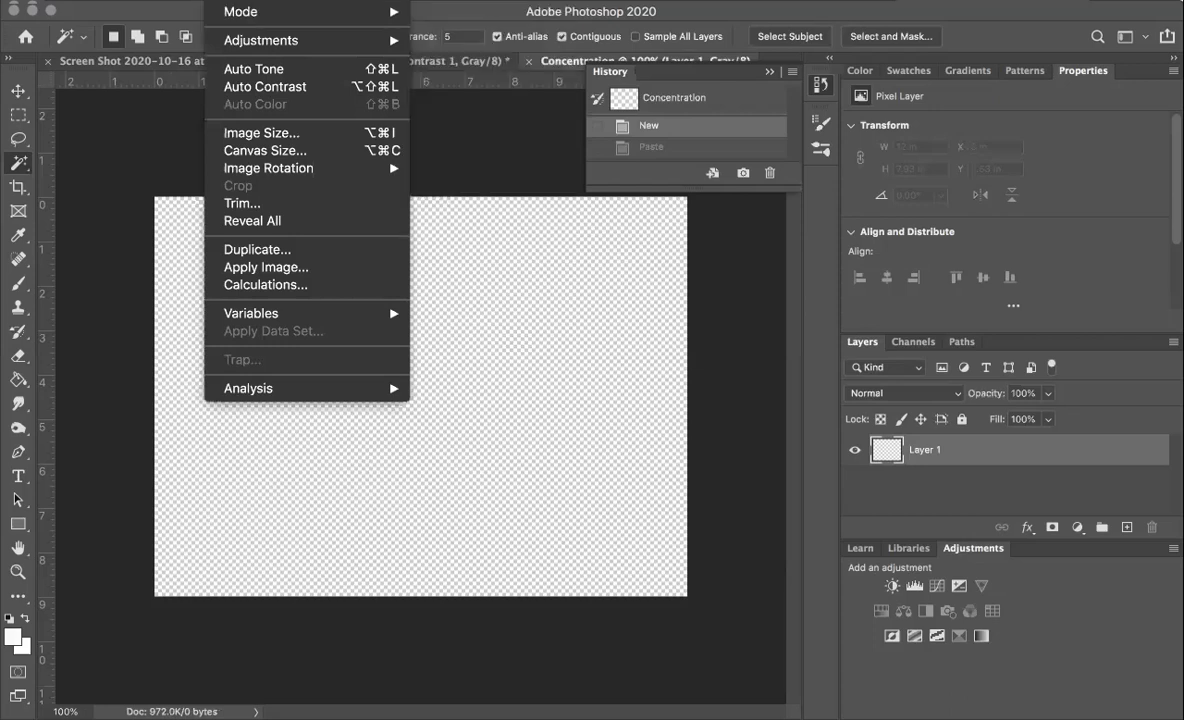
{"action": "mouse_move", "coordinate": [176, 8]}
{"action": "left_click", "coordinate": [200, 157]}
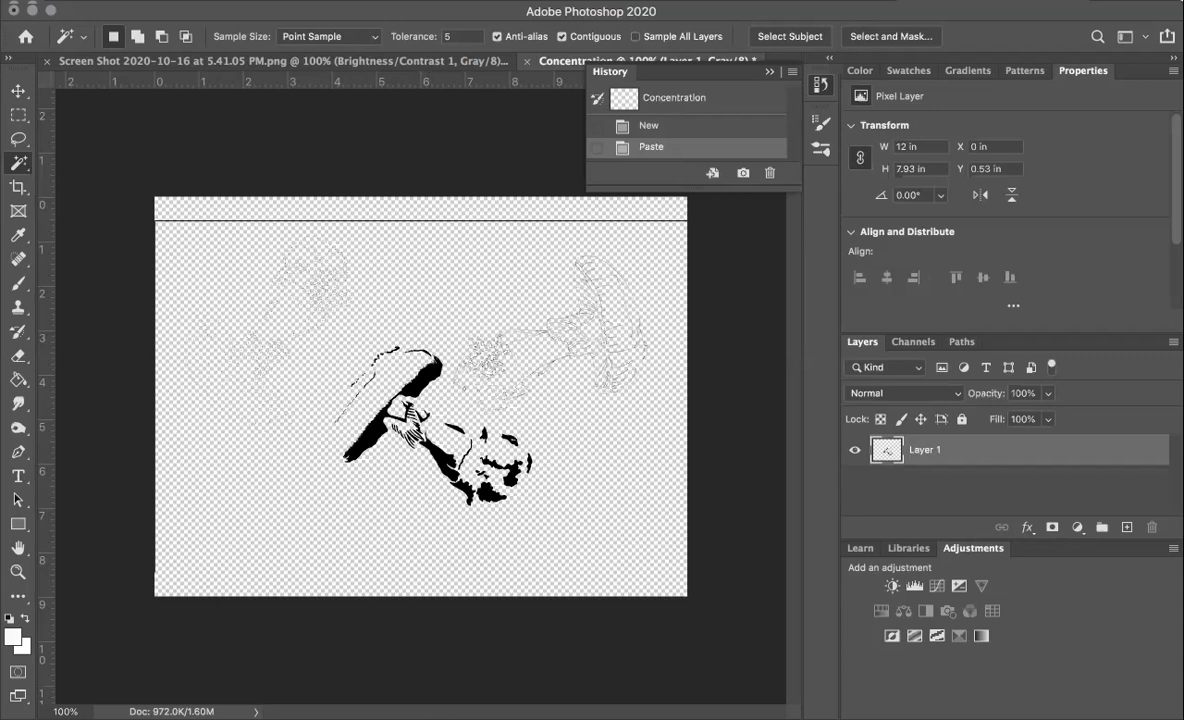
Try to shrink the pasted drawing by selecting the canvas and using Transform Selection at about 90% width and 88% height, and deselect.
{"action": "left_click", "coordinate": [376, 1]}
{"action": "left_click", "coordinate": [383, 10]}
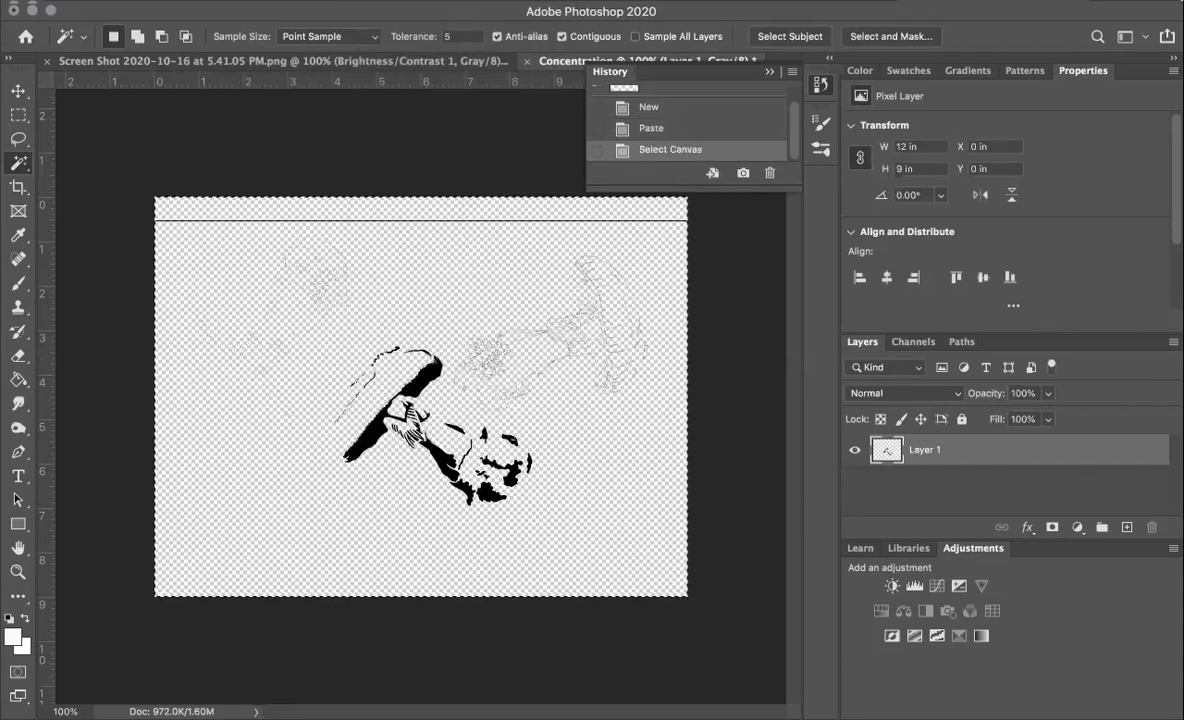
{"action": "left_click", "coordinate": [386, 3]}
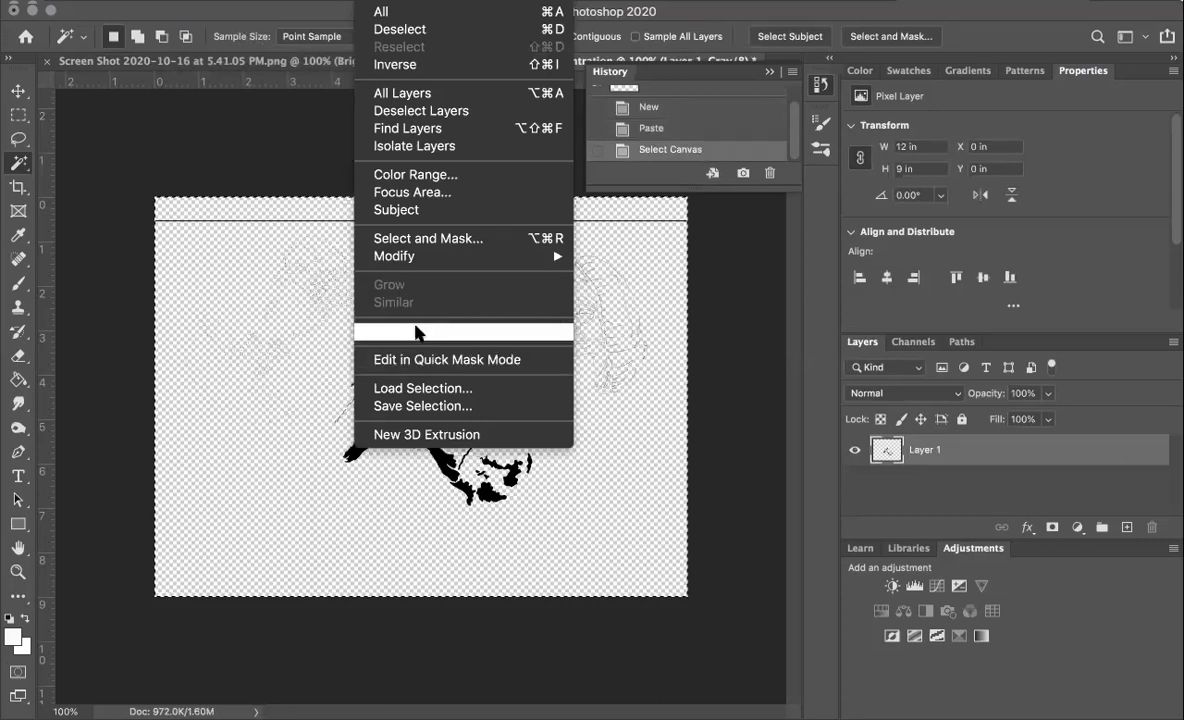
{"action": "left_click", "coordinate": [422, 331]}
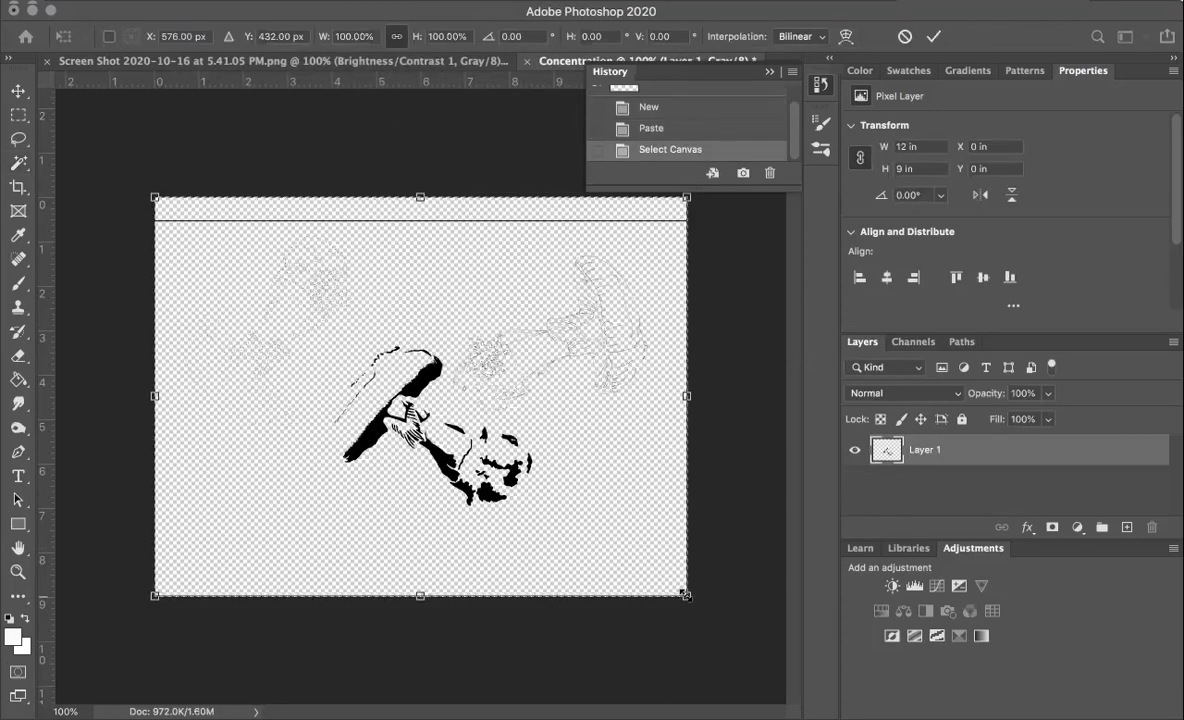
{"action": "left_click_drag", "start_coordinate": [686, 595], "coordinate": [632, 547]}
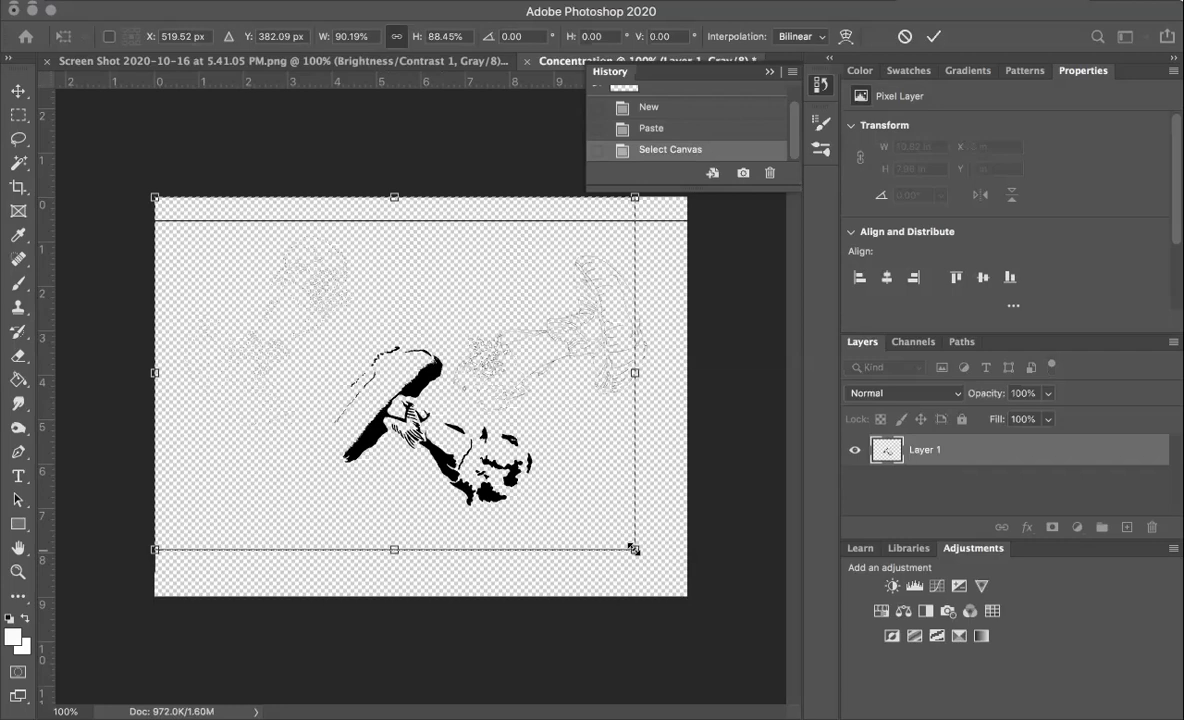
{"action": "key", "text": "Return"}
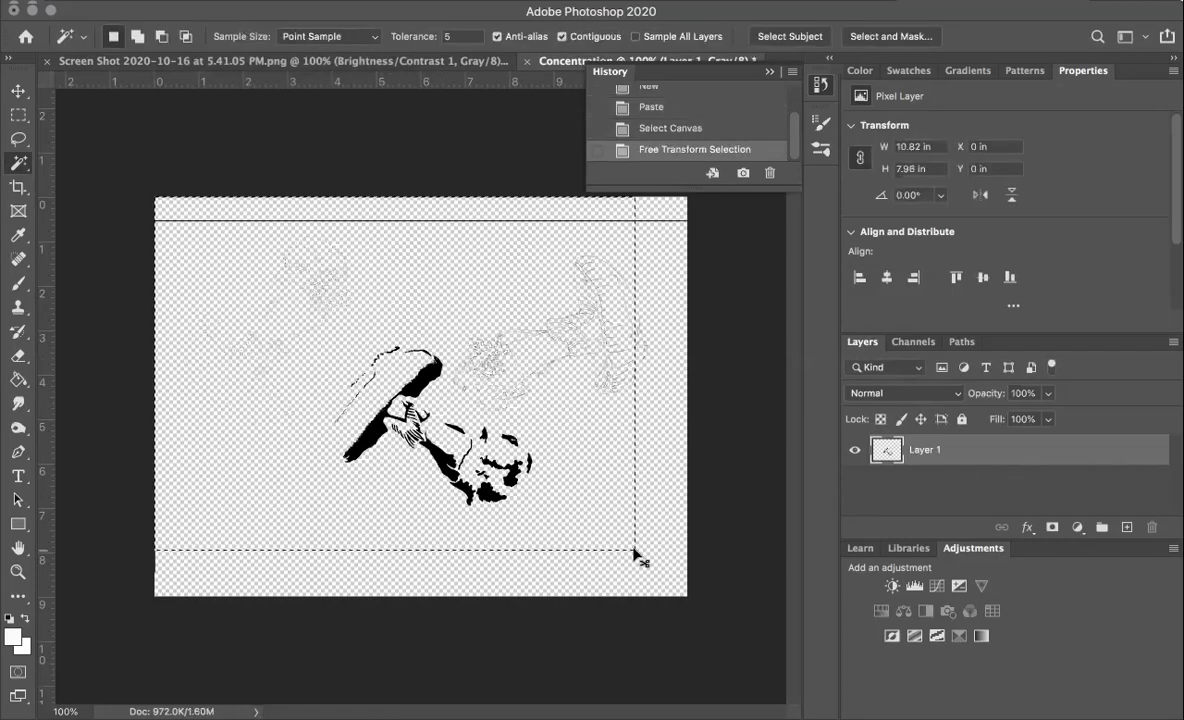
{"action": "key", "text": "super+d"}
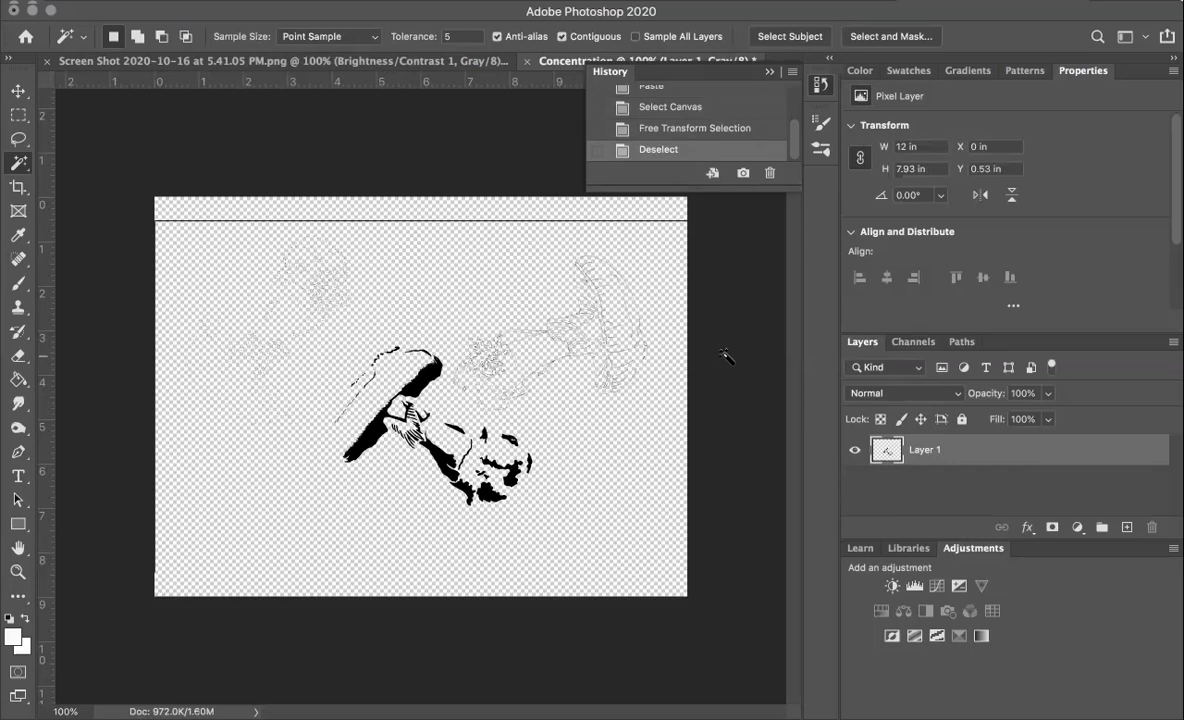
Scale the pasted mushroom drawing to about 86% with Free Transform, centre it horizontally on the canvas, and deselect.
{"action": "key", "text": "super+a"}
{"action": "key", "text": "super+t"}
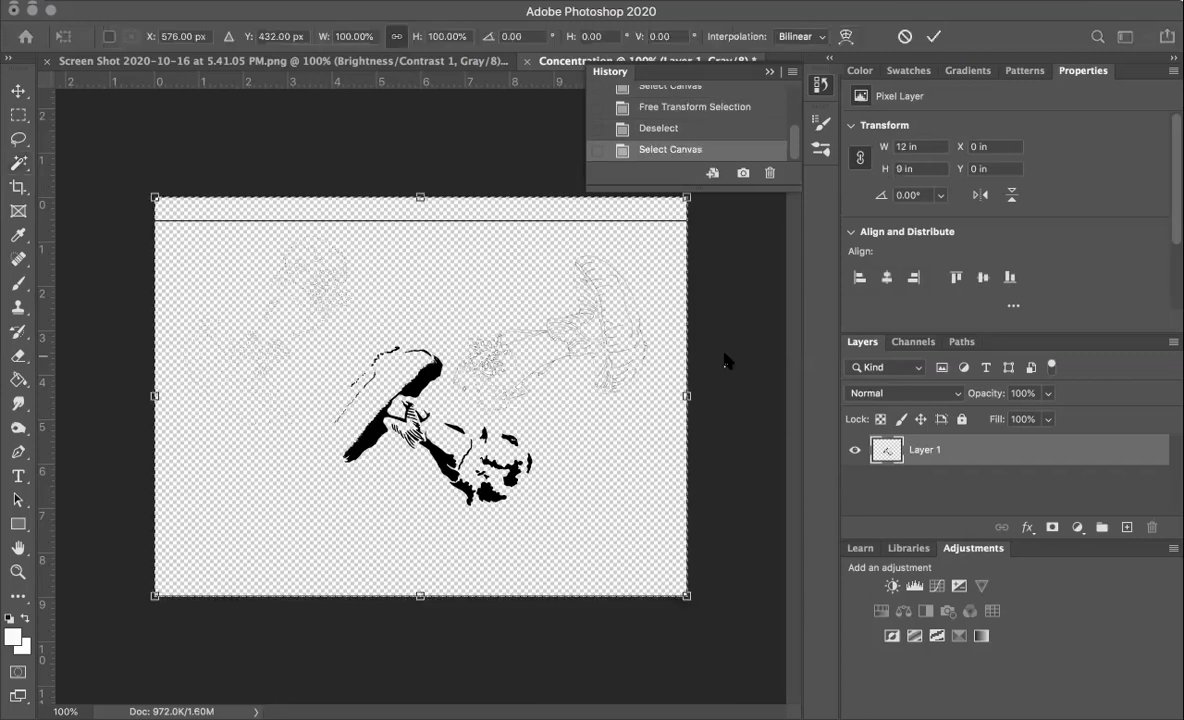
{"action": "left_click_drag", "start_coordinate": [688, 595], "coordinate": [606, 542]}
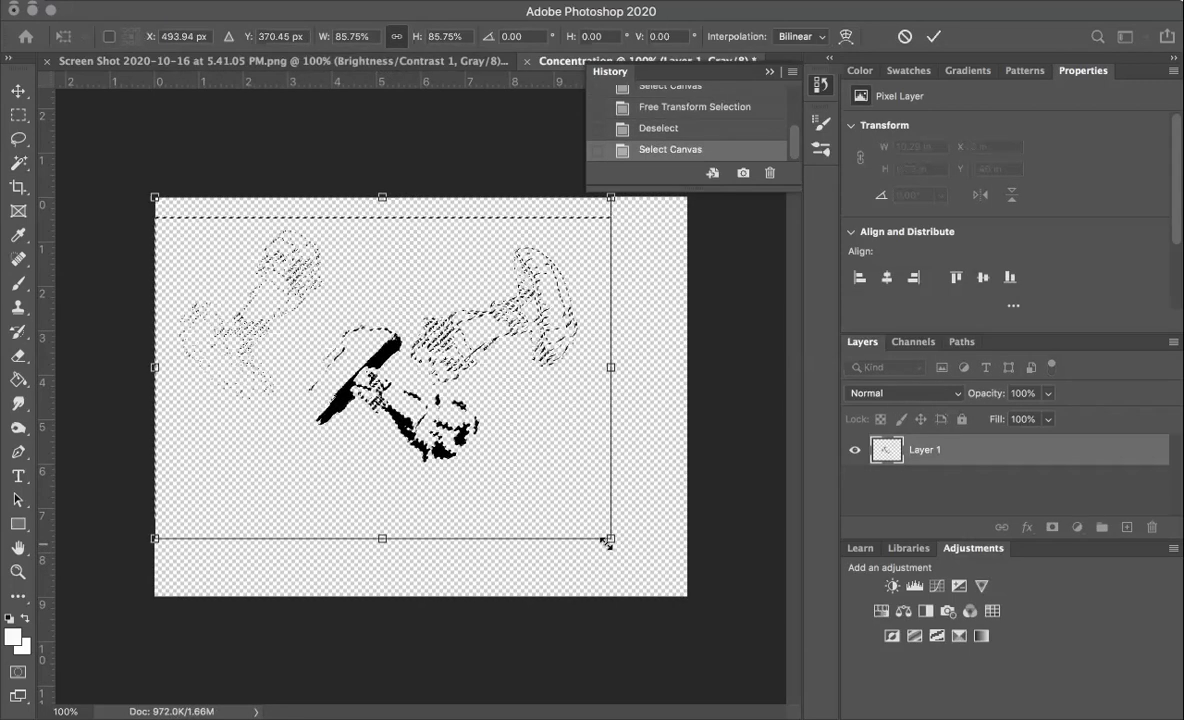
{"action": "mouse_move", "coordinate": [437, 365]}
{"action": "left_mouse_down"}
{"action": "mouse_move", "coordinate": [476, 385]}
{"action": "mouse_move", "coordinate": [421, 378]}
{"action": "left_mouse_up"}
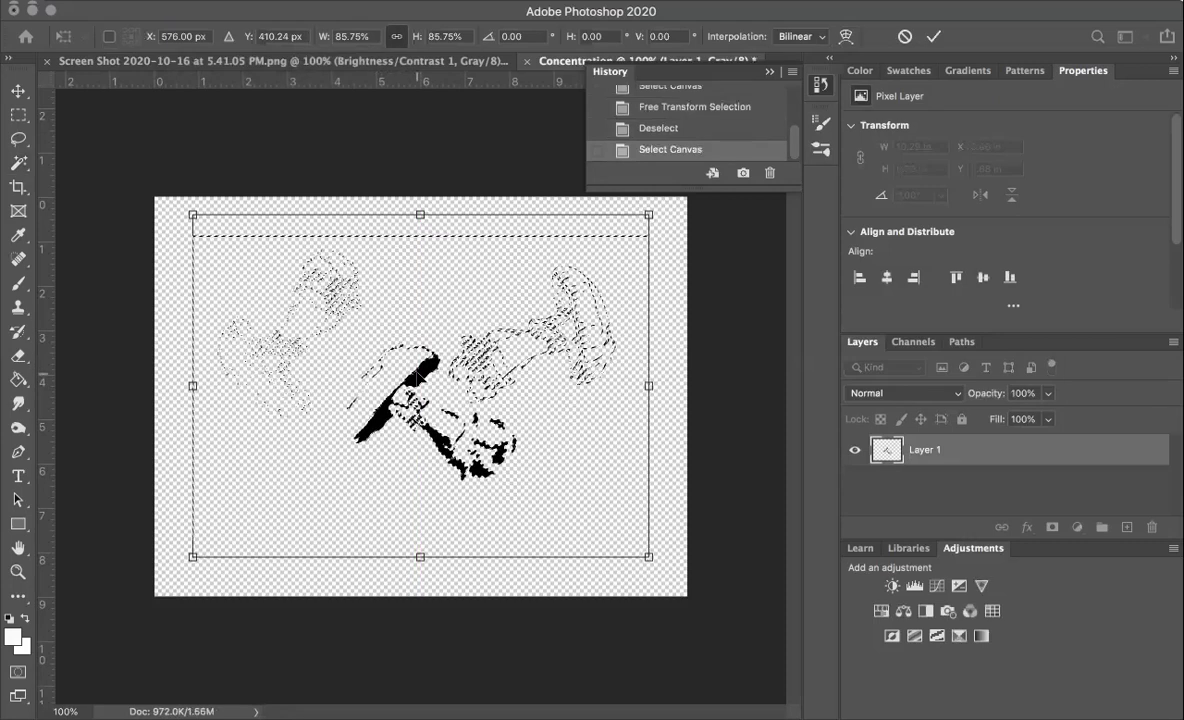
{"action": "key", "text": "Return"}
{"action": "key", "text": "w"}
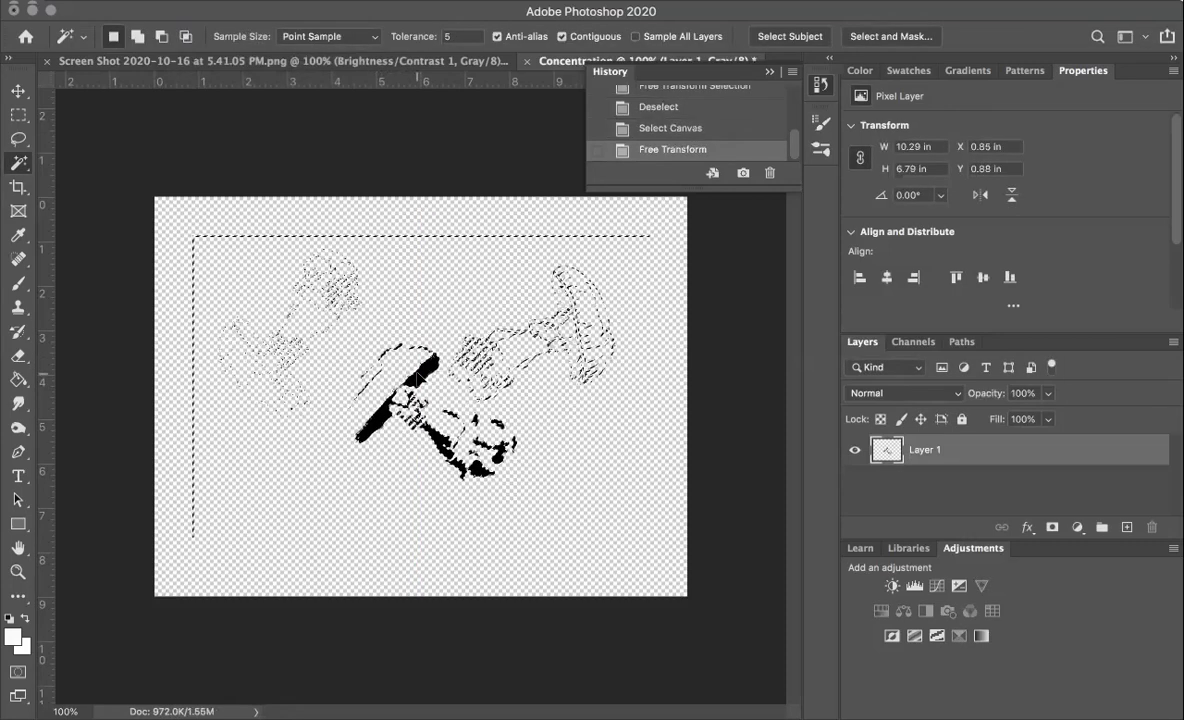
{"action": "left_click", "coordinate": [364, 1]}
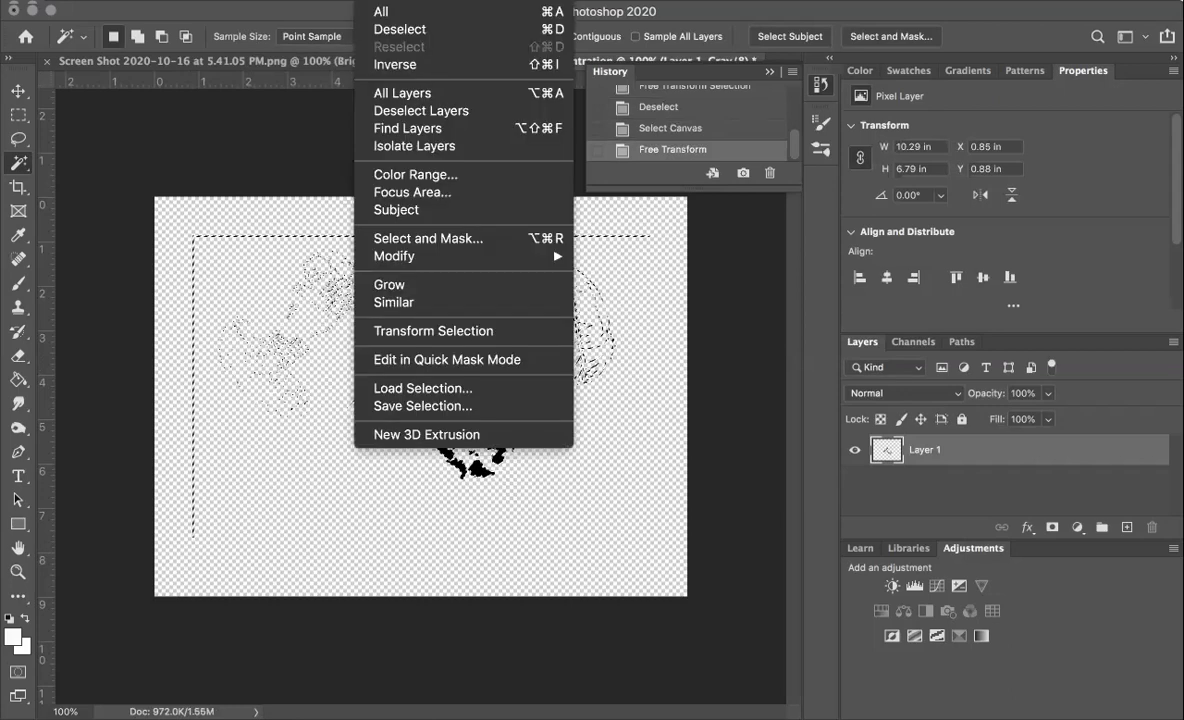
{"action": "left_click", "coordinate": [408, 112]}
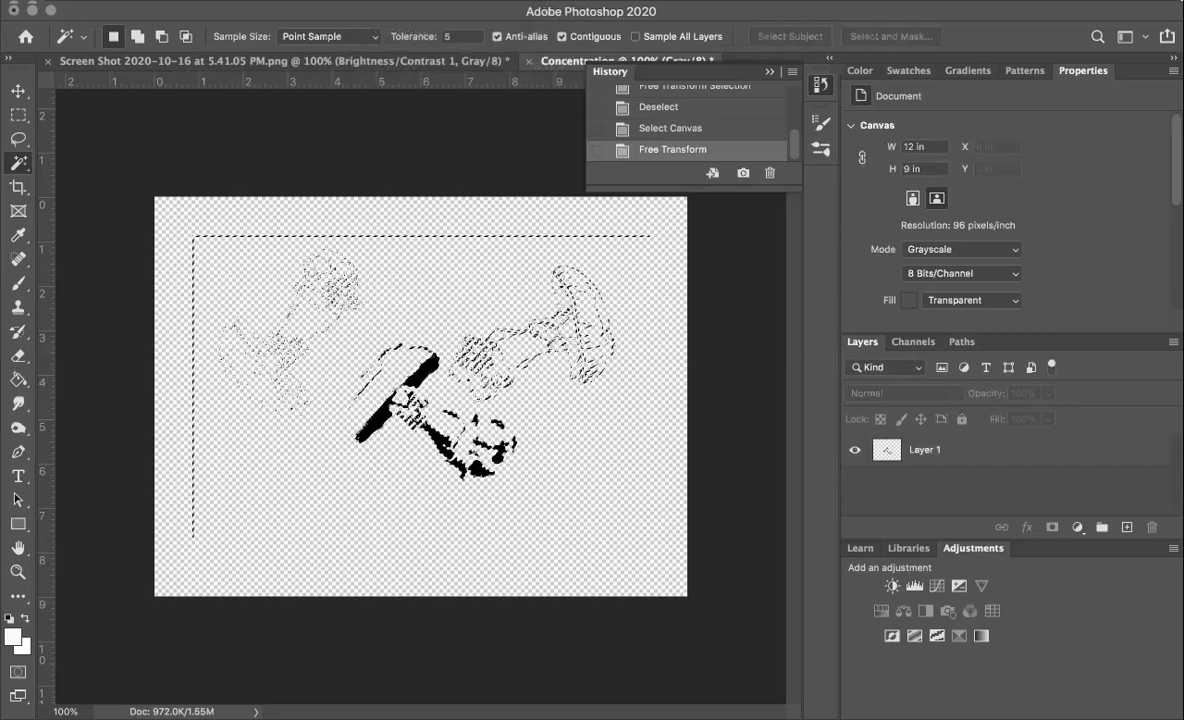
{"action": "left_click", "coordinate": [364, 1]}
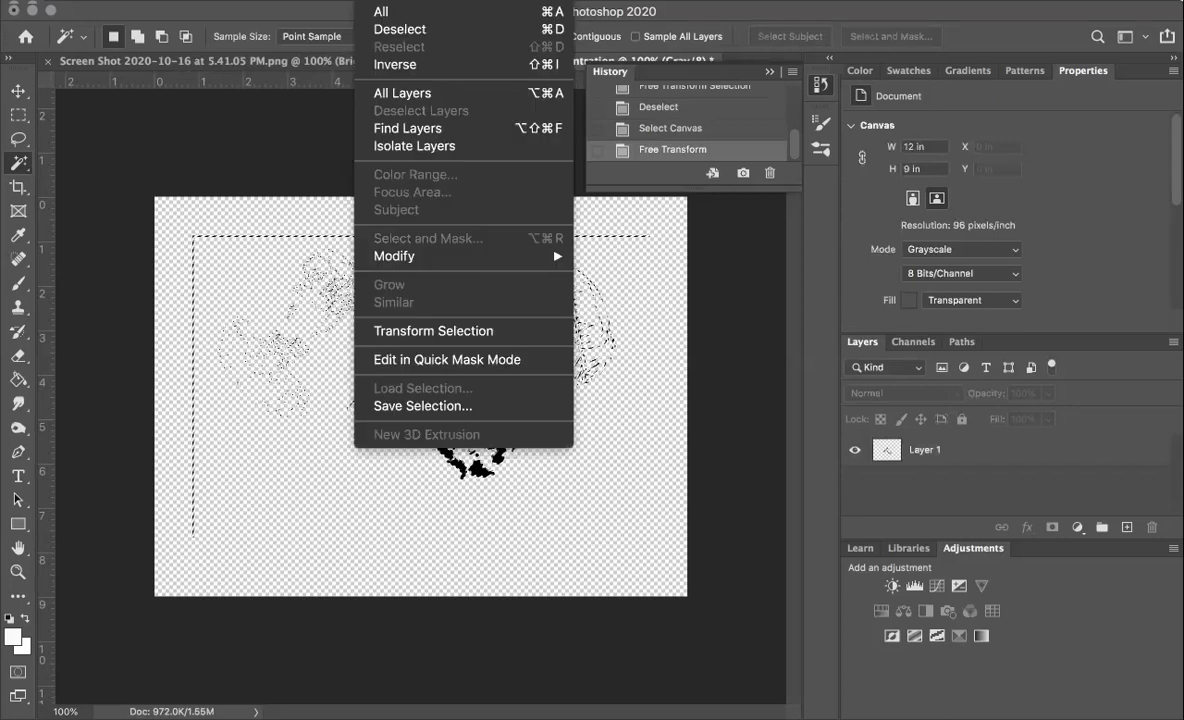
{"action": "left_click", "coordinate": [372, 29]}
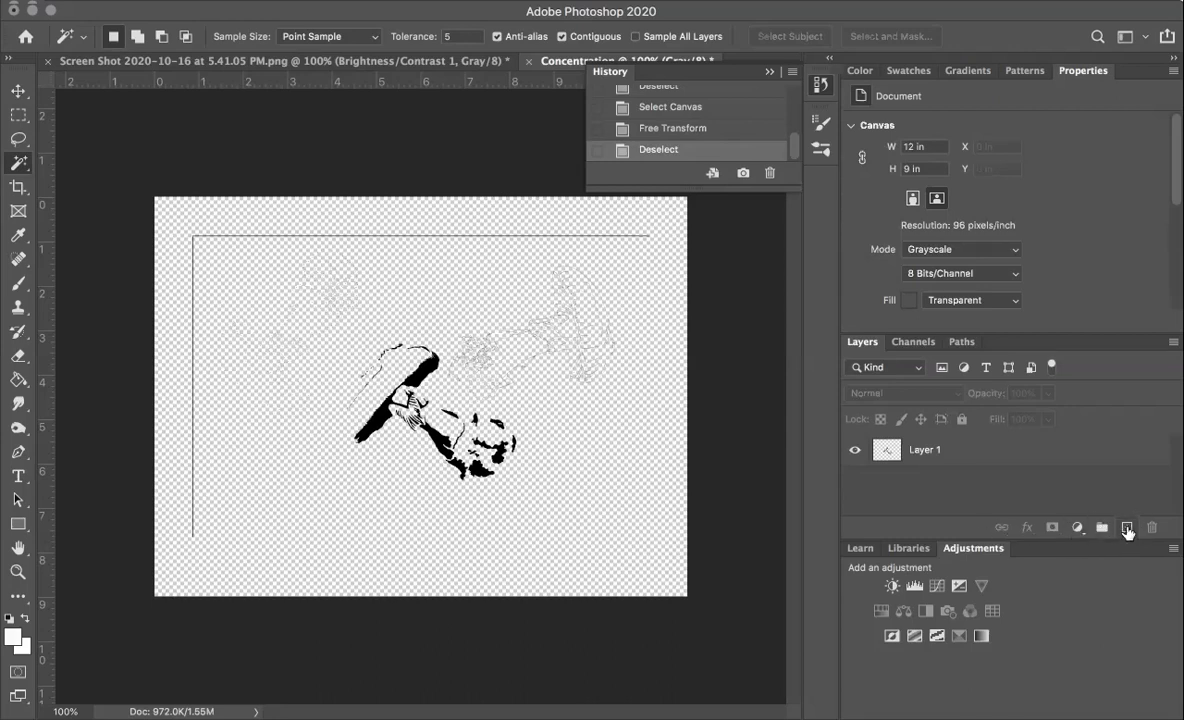
Add a new layer beneath Layer 1 and fill it with pure white (#ffffff) using the Paint Bucket.
{"action": "left_click", "coordinate": [1127, 527]}
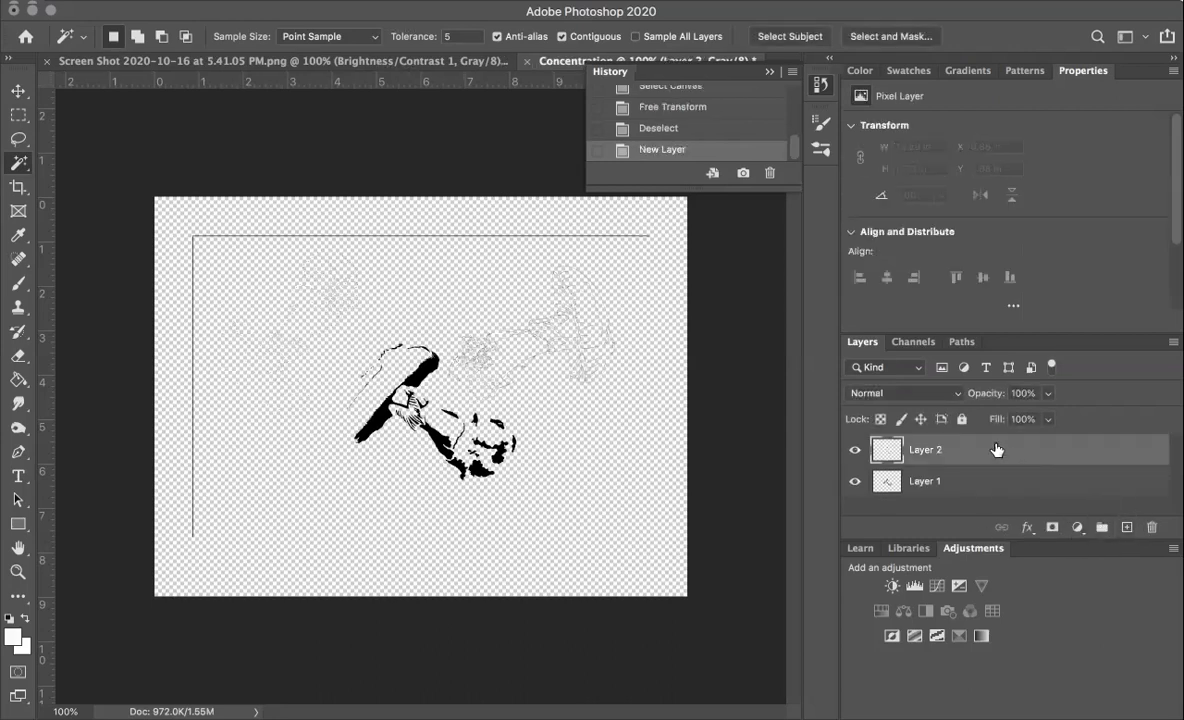
{"action": "left_click_drag", "start_coordinate": [997, 455], "coordinate": [997, 501]}
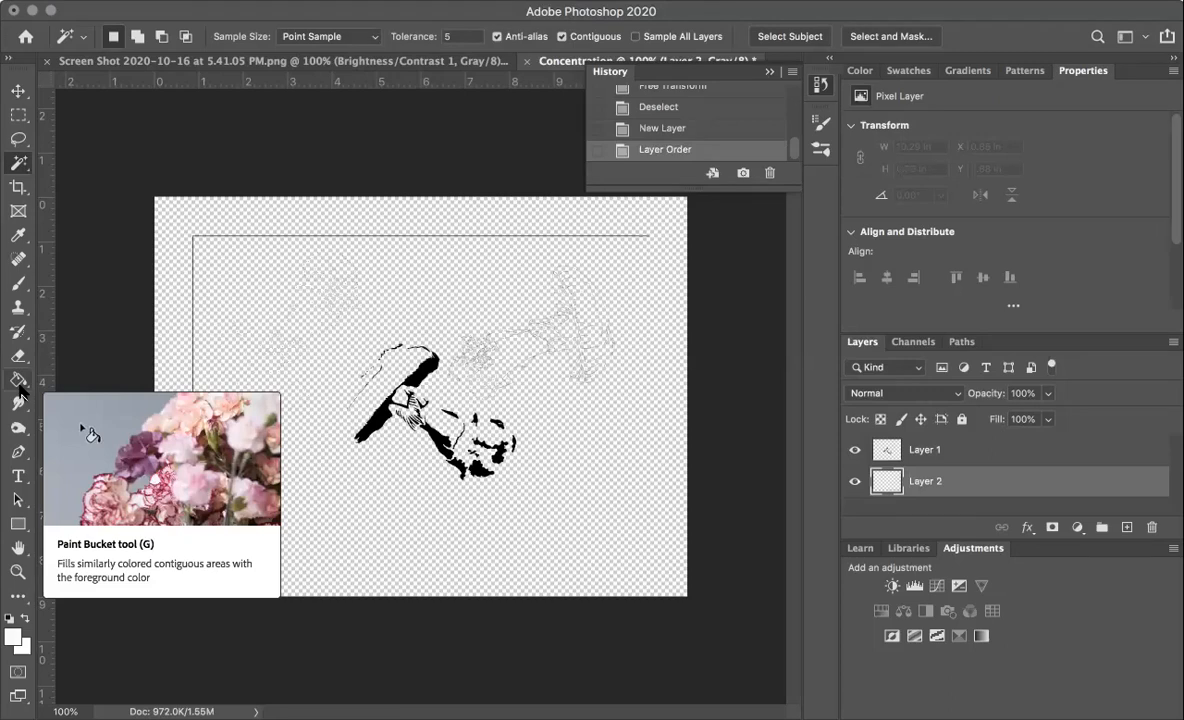
{"action": "left_click", "coordinate": [13, 640]}
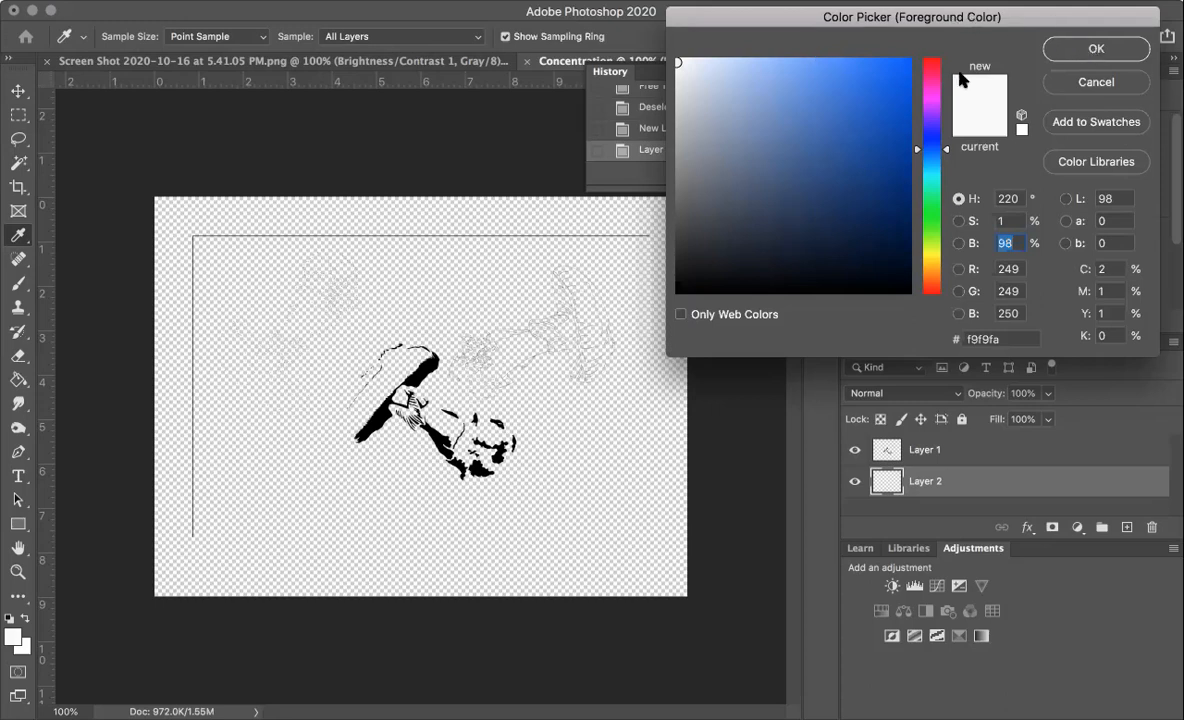
{"action": "left_click", "coordinate": [679, 63]}
{"action": "mouse_move", "coordinate": [679, 63]}
{"action": "left_mouse_down"}
{"action": "mouse_move", "coordinate": [769, 151]}
{"action": "mouse_move", "coordinate": [664, 52]}
{"action": "left_mouse_up"}
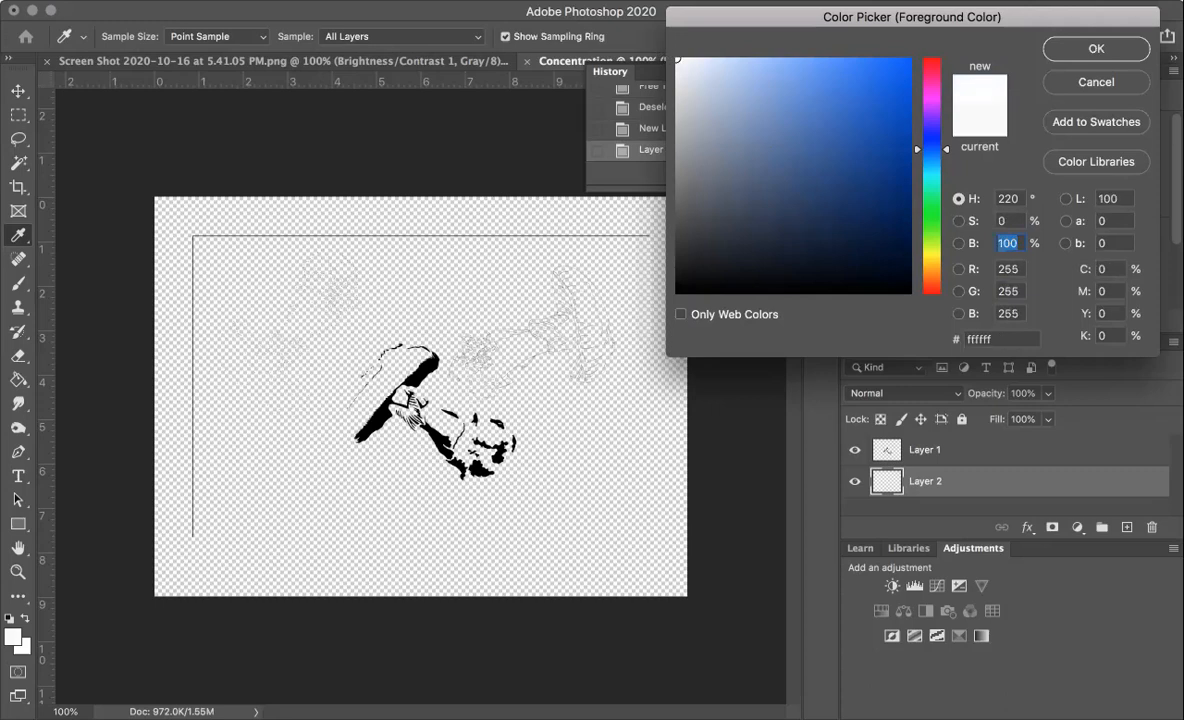
{"action": "left_click", "coordinate": [1087, 50]}
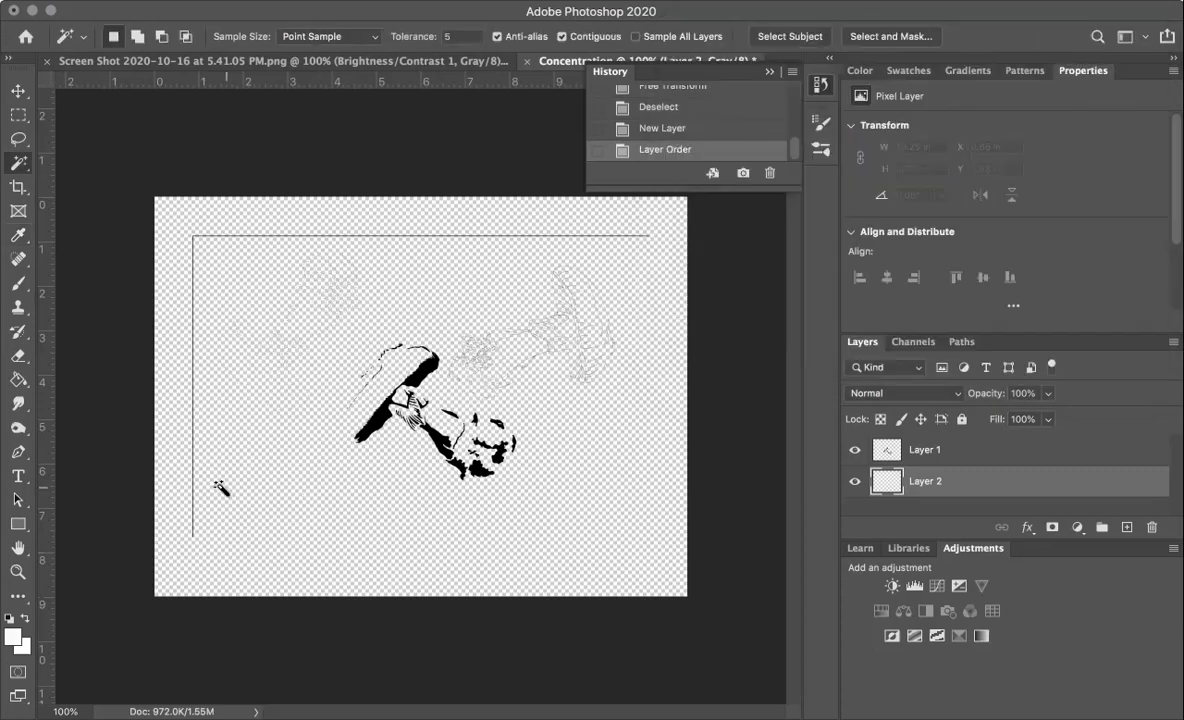
{"action": "left_click", "coordinate": [18, 380]}
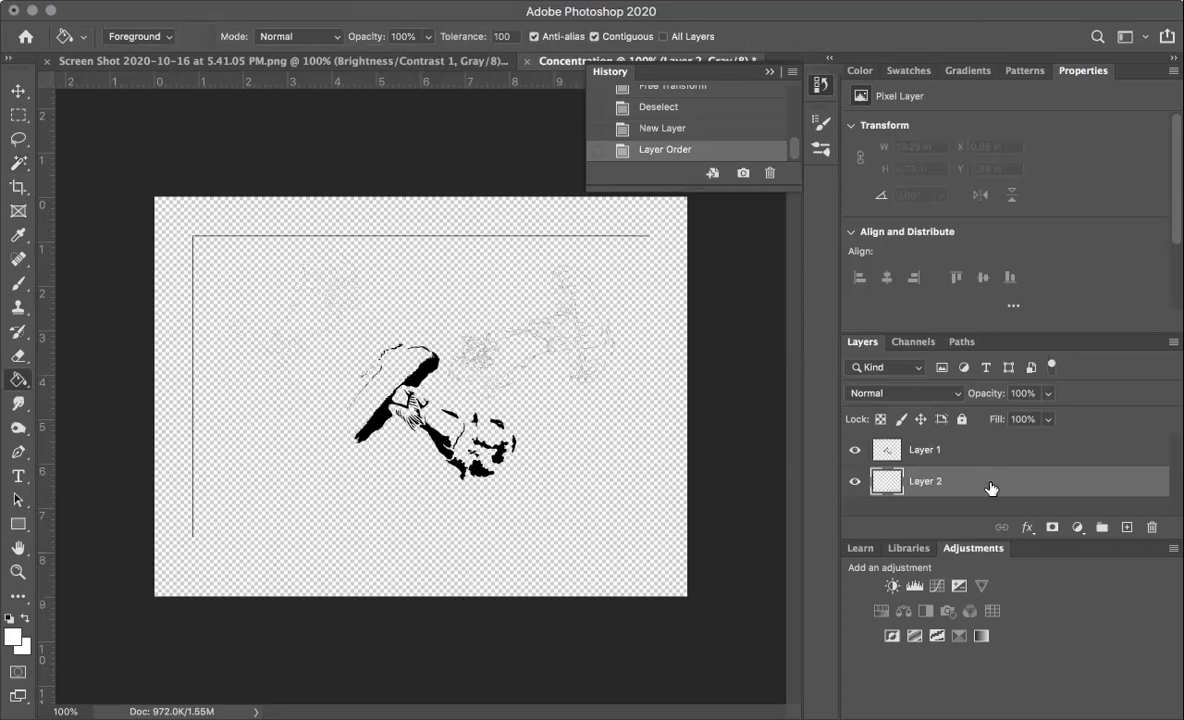
{"action": "left_click", "coordinate": [585, 528]}
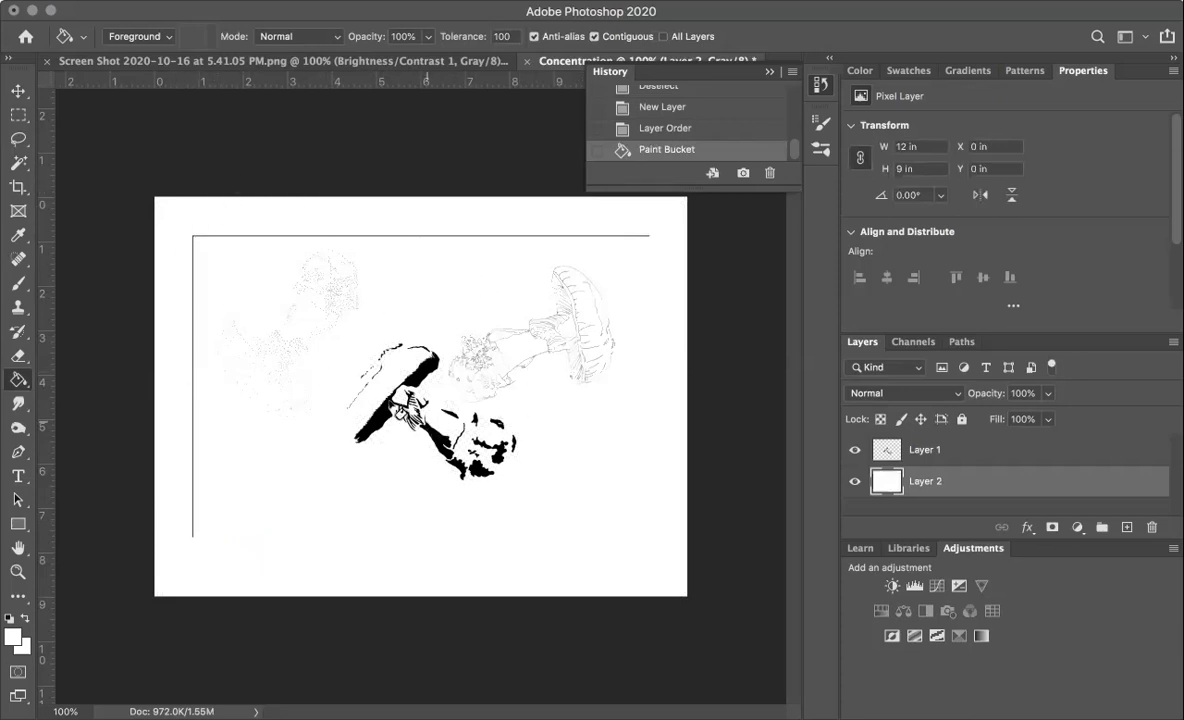
Erase the vertical border line beside the mushrooms on Layer 1 with a rectangular marquee about 0.44 by 7.19 inches, and deselect.
{"action": "left_click", "coordinate": [20, 115]}
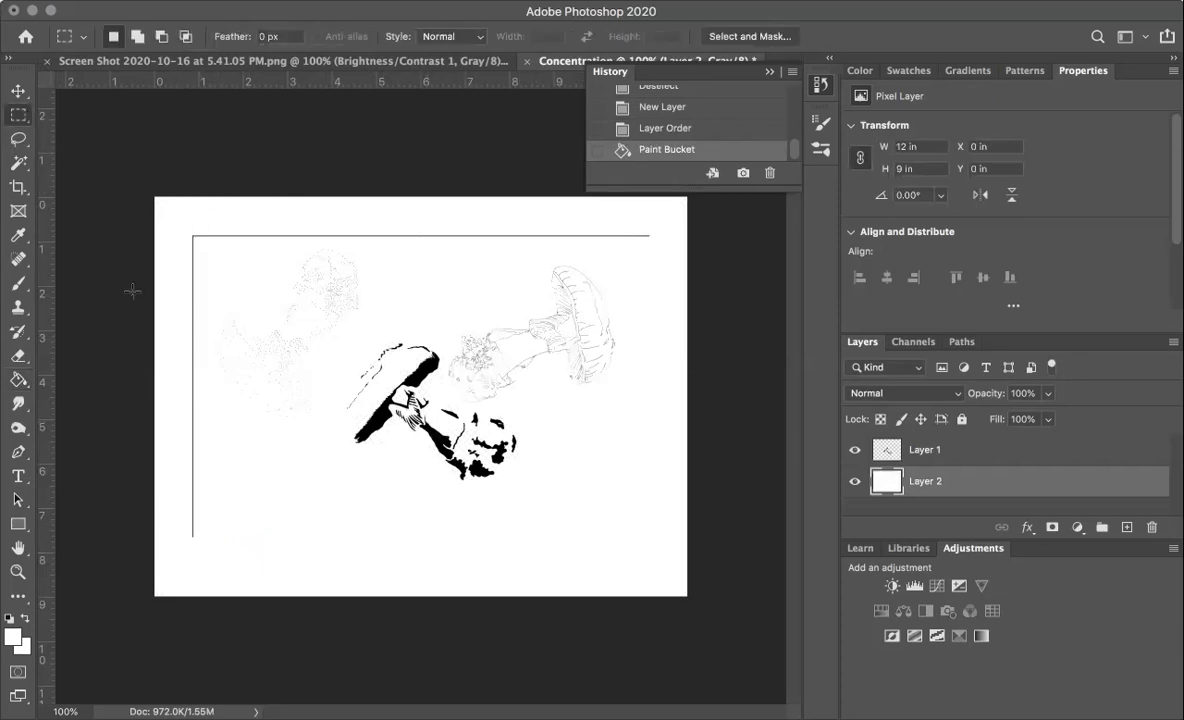
{"action": "left_click_drag", "start_coordinate": [180, 225], "coordinate": [198, 543]}
{"action": "key", "text": "BackSpace"}
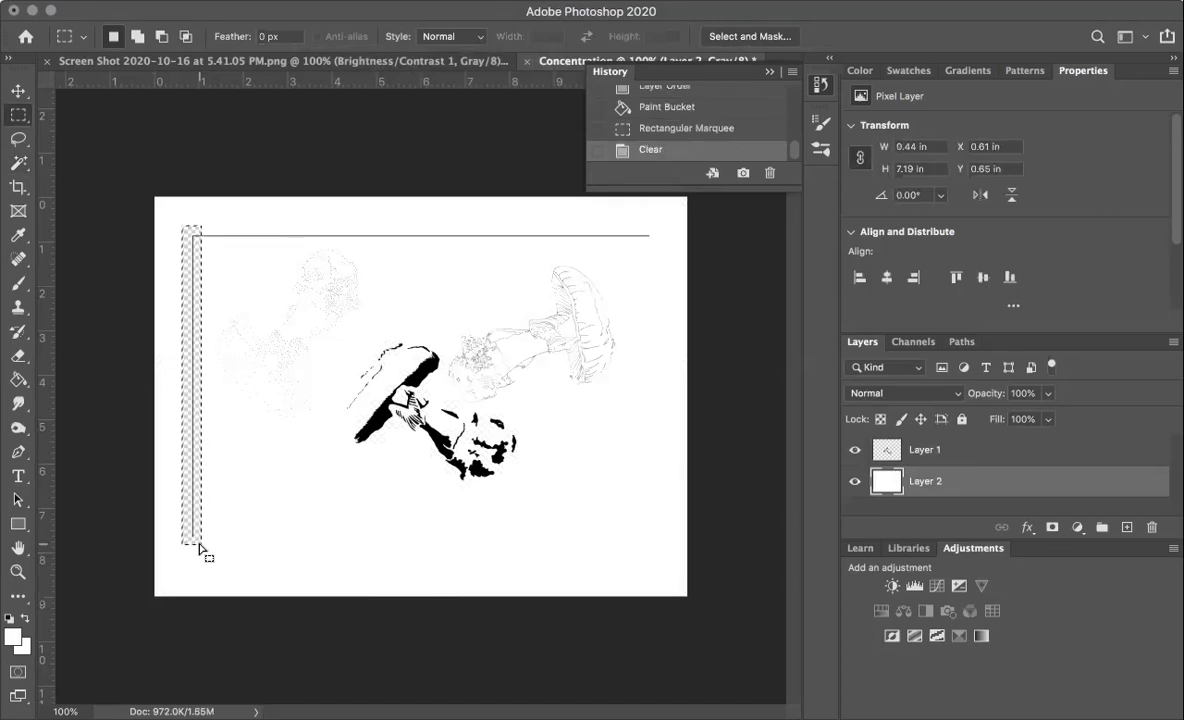
{"action": "key", "text": "super+z"}
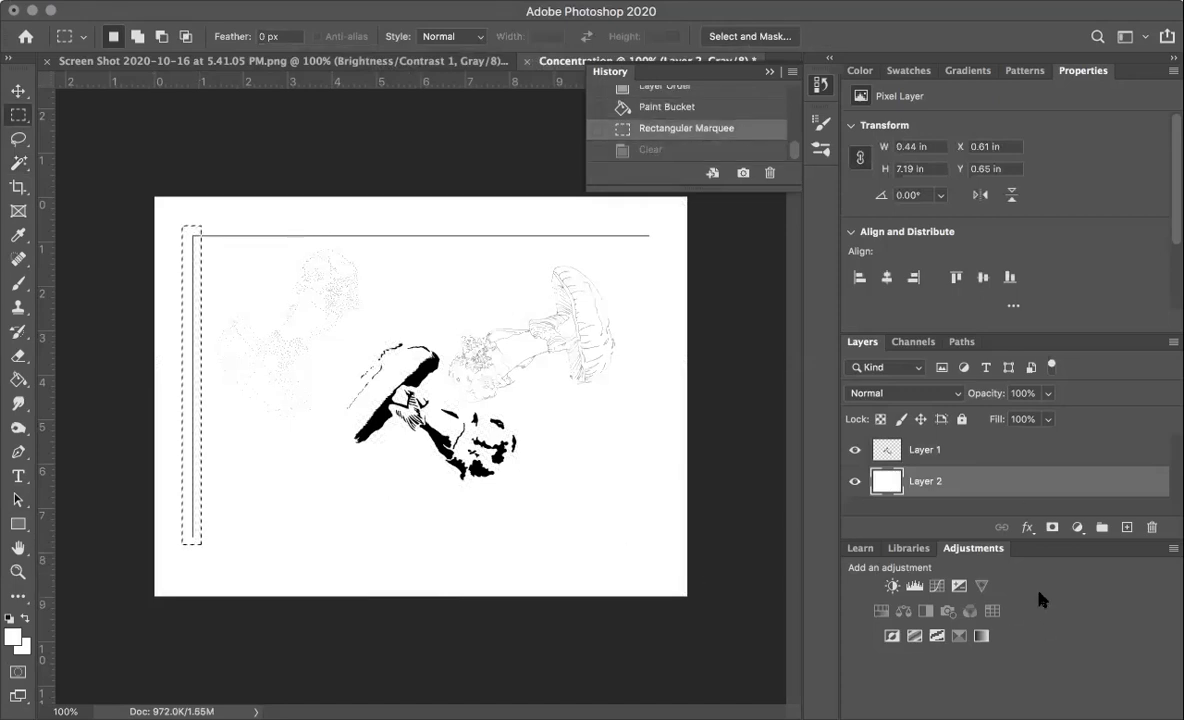
{"action": "left_click", "coordinate": [1004, 455]}
{"action": "key", "text": "BackSpace"}
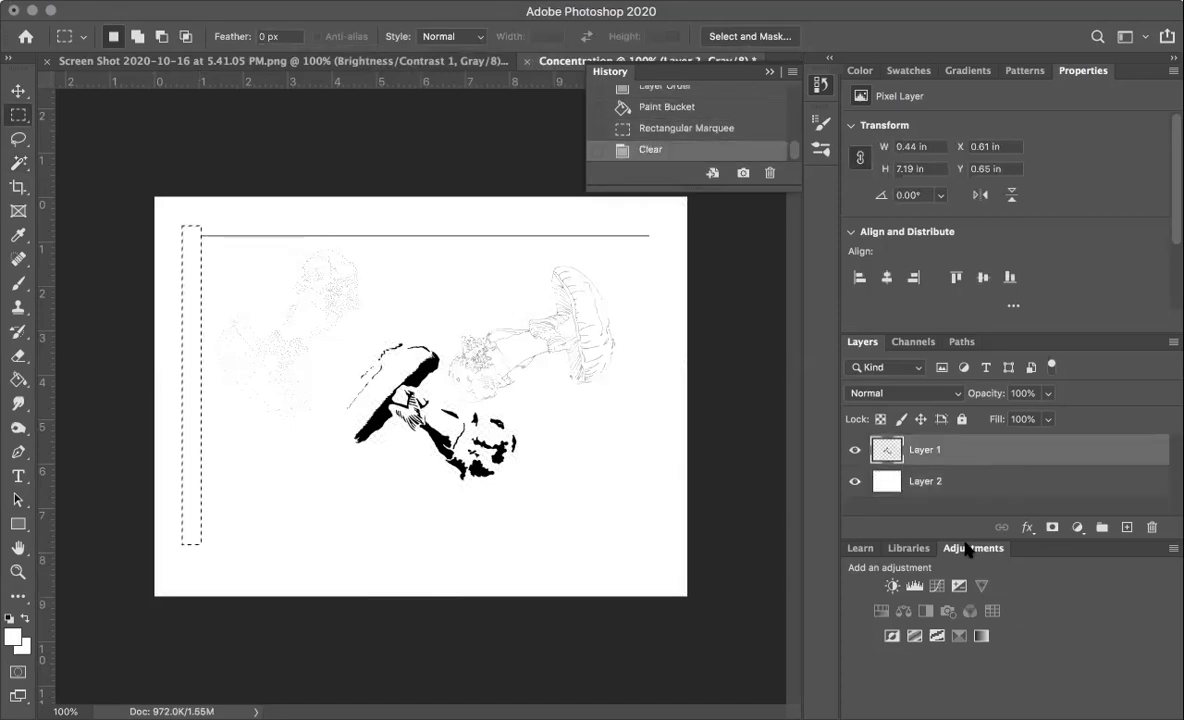
{"action": "key", "text": "super+d"}
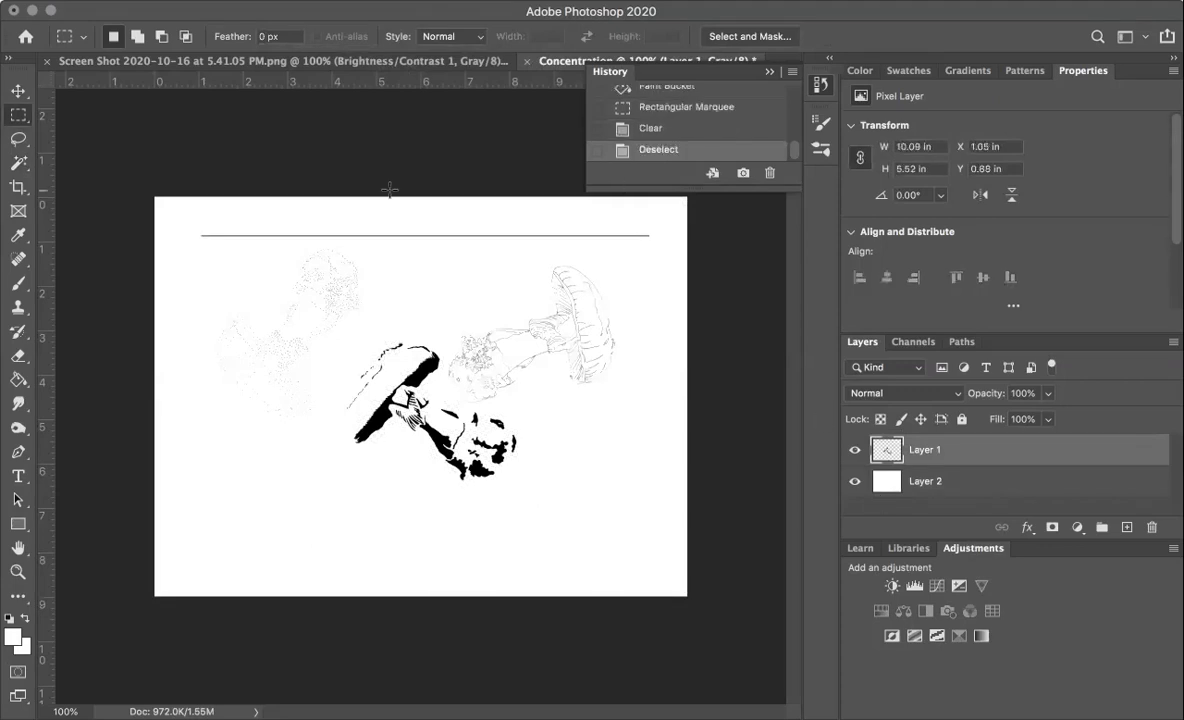
Erase the horizontal border line above the mushrooms with a rectangular marquee about 10.57 by 0.36 inches, and deselect.
{"action": "left_click_drag", "start_coordinate": [195, 229], "coordinate": [664, 243]}
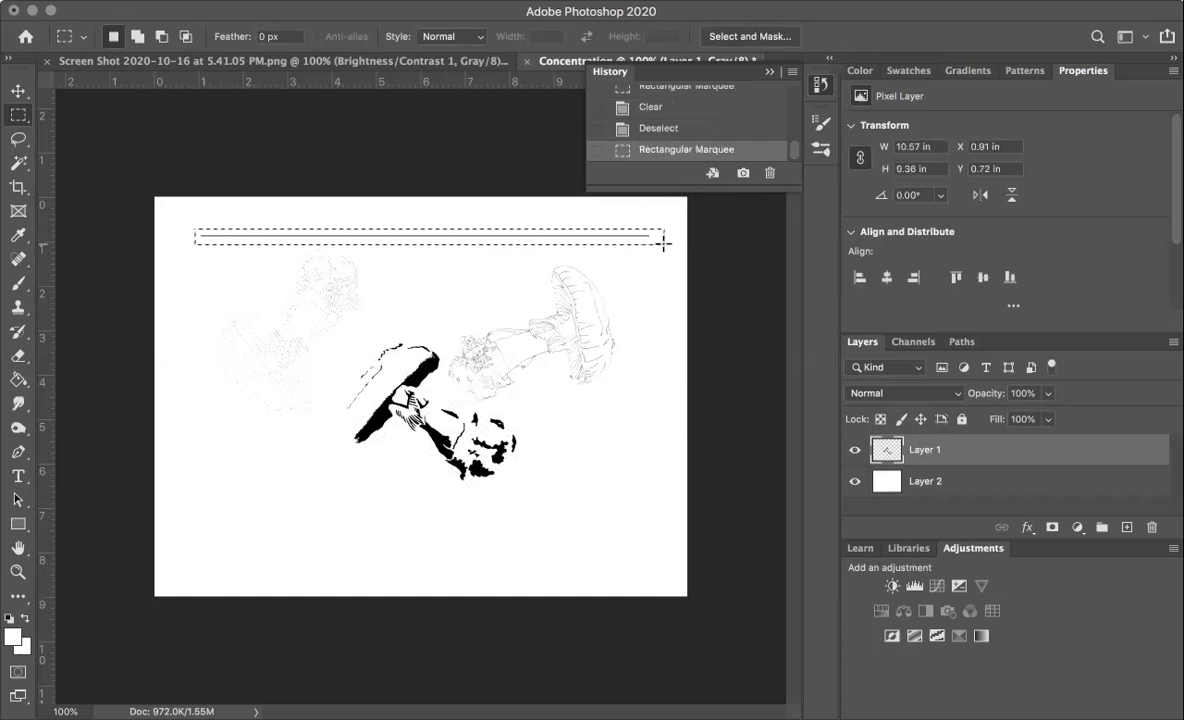
{"action": "key", "text": "BackSpace"}
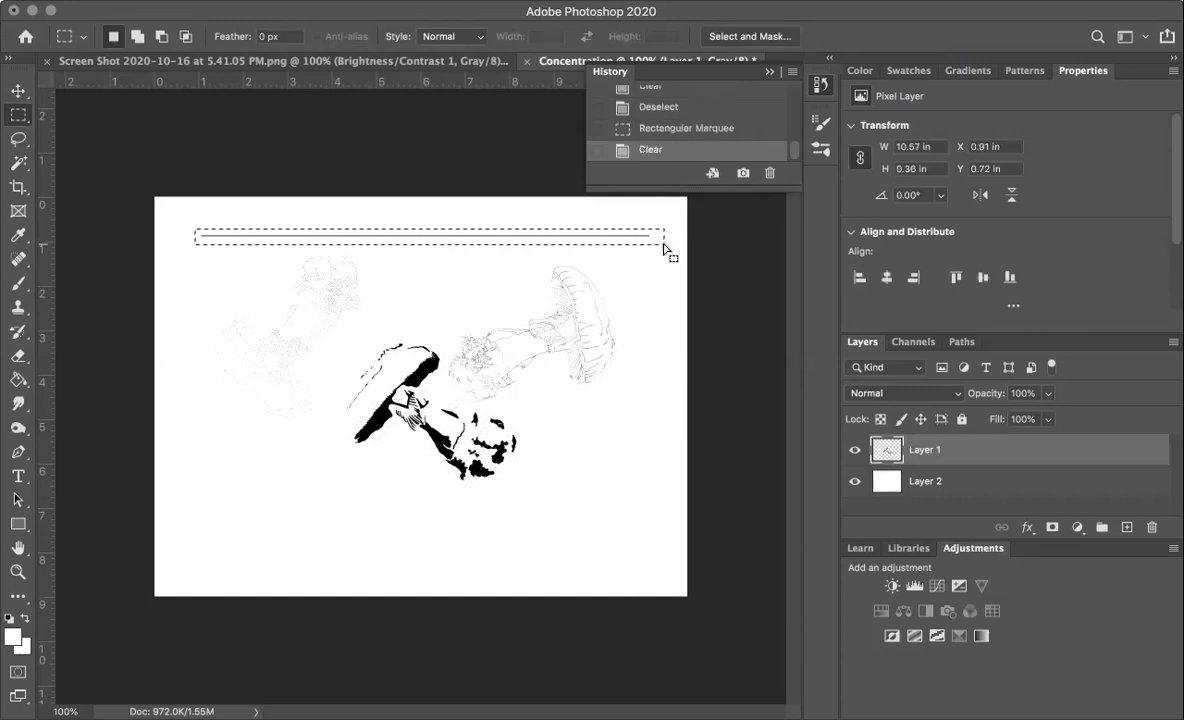
{"action": "key", "text": "super+d"}
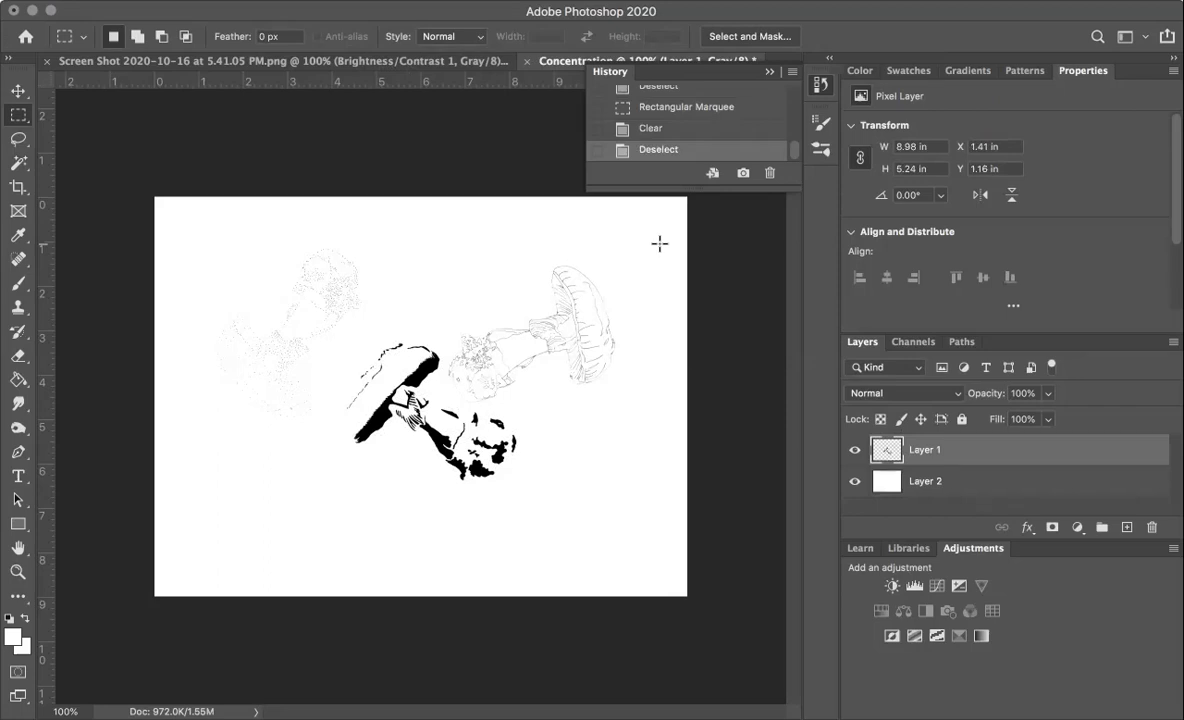
Duplicate Layer 1 within the Concentration document and move the copy up to about X 1.51 in, Y 0.21 in.
{"action": "right_click", "coordinate": [1003, 453]}
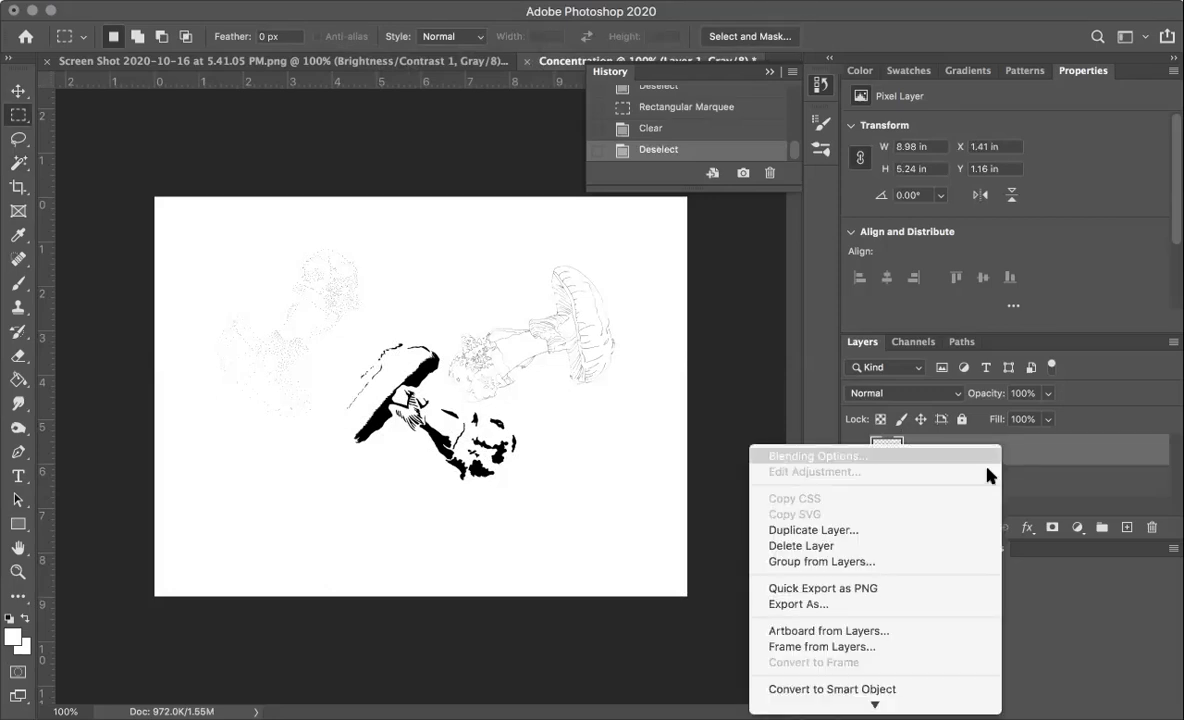
{"action": "left_click", "coordinate": [952, 538]}
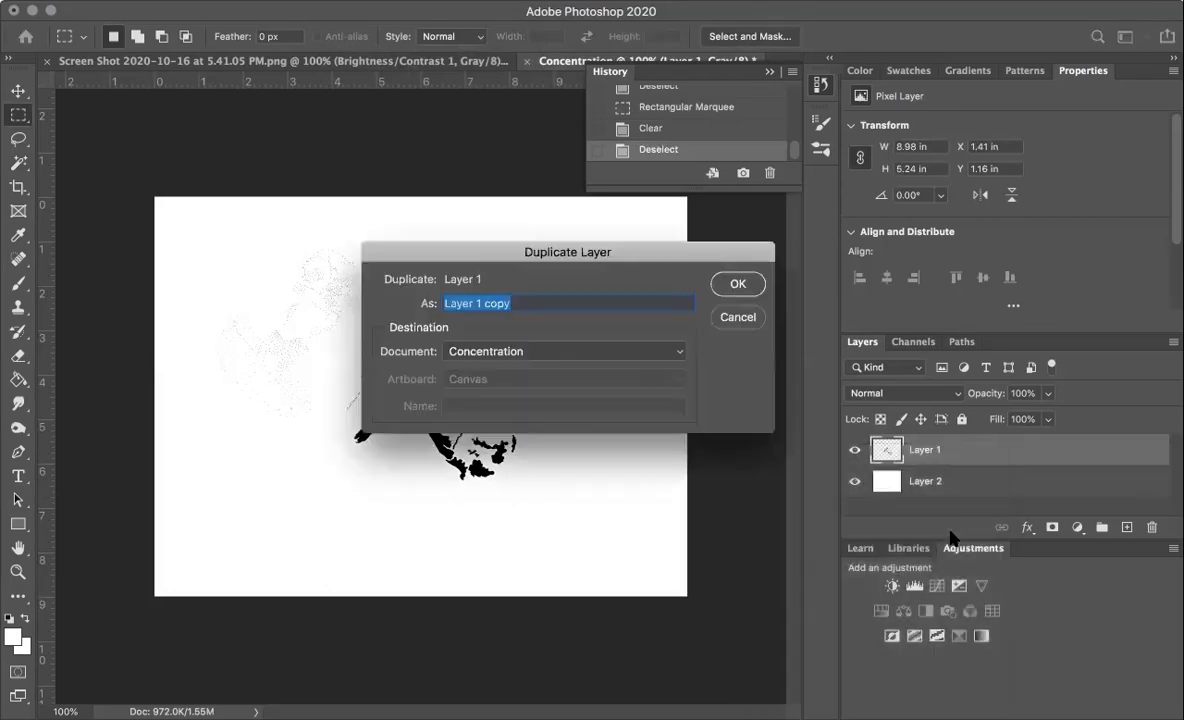
{"action": "left_click", "coordinate": [741, 285]}
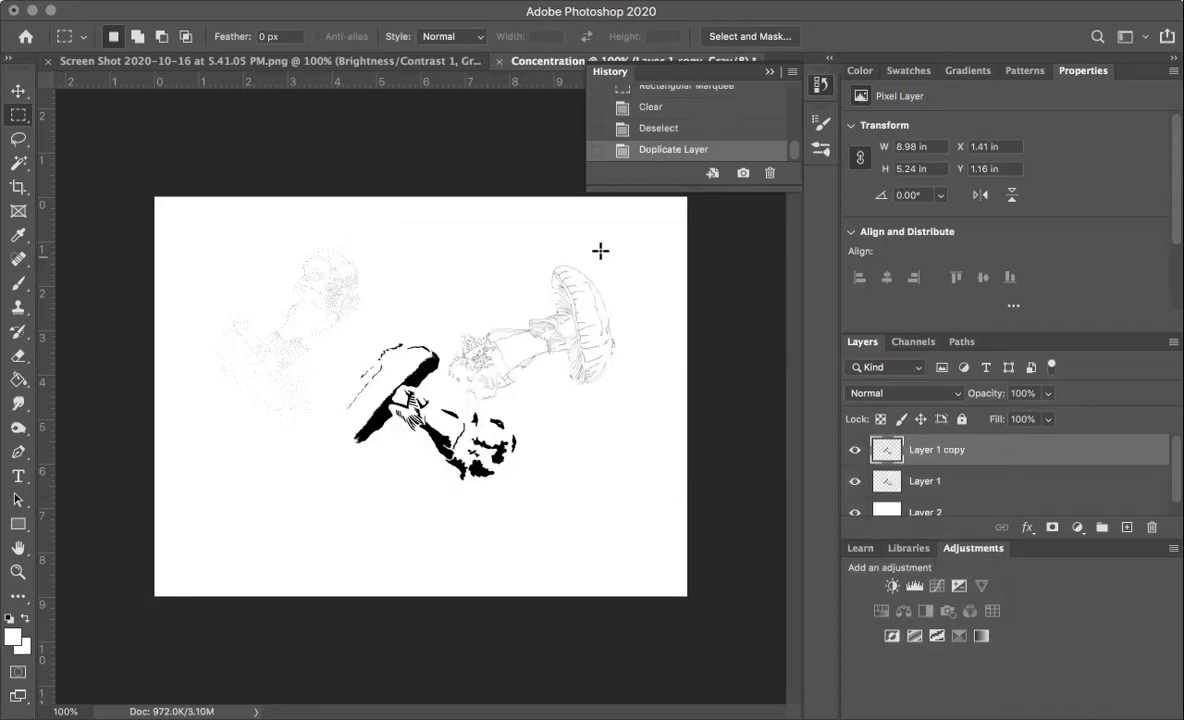
{"action": "left_click", "coordinate": [18, 90]}
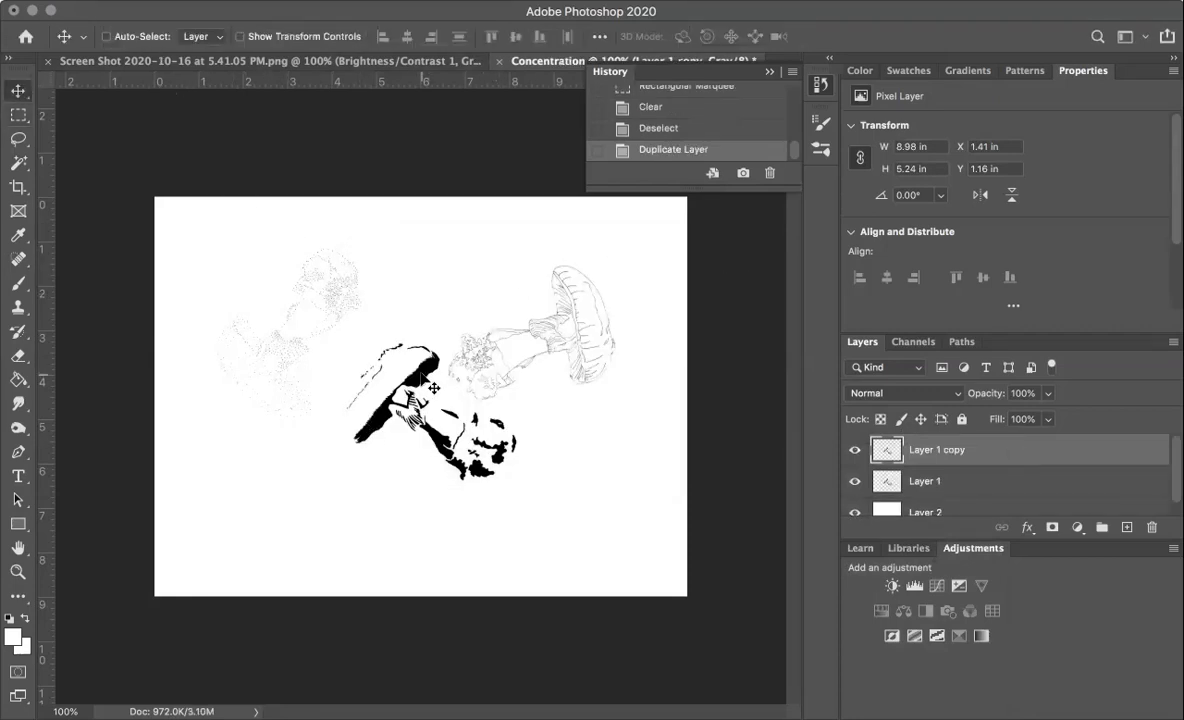
{"action": "left_click_drag", "start_coordinate": [394, 359], "coordinate": [330, 402]}
{"action": "left_click_drag", "start_coordinate": [355, 440], "coordinate": [427, 297]}
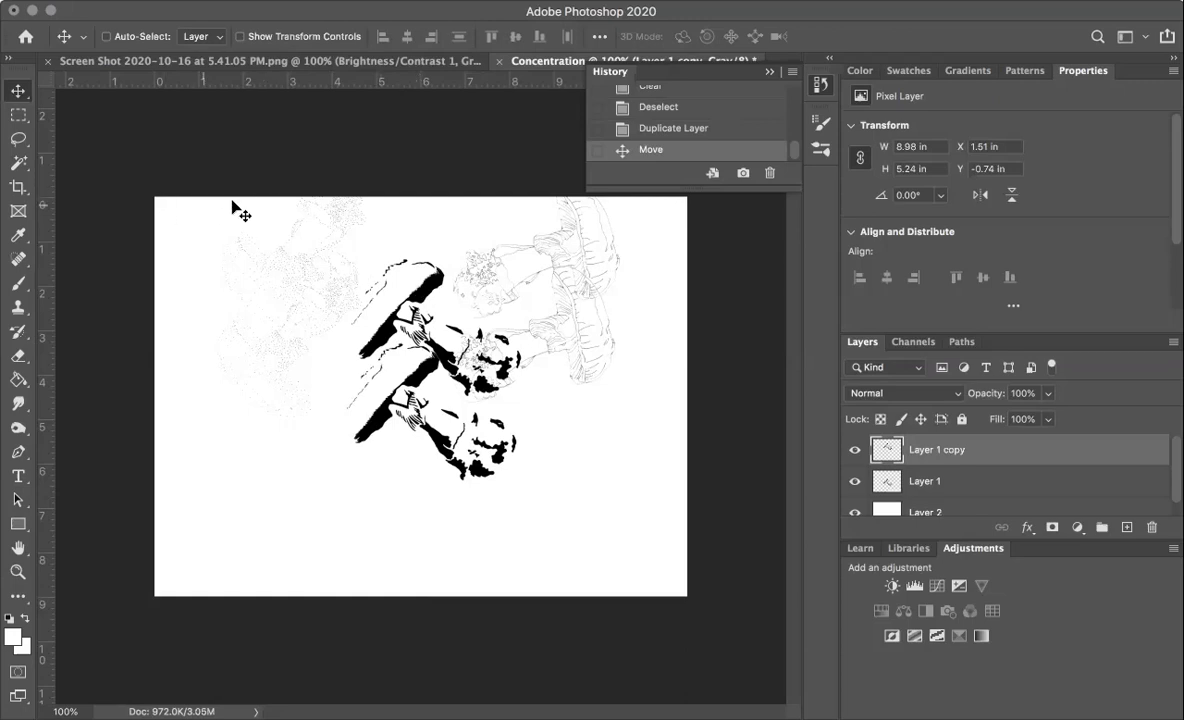
{"action": "left_click_drag", "start_coordinate": [430, 296], "coordinate": [430, 337]}
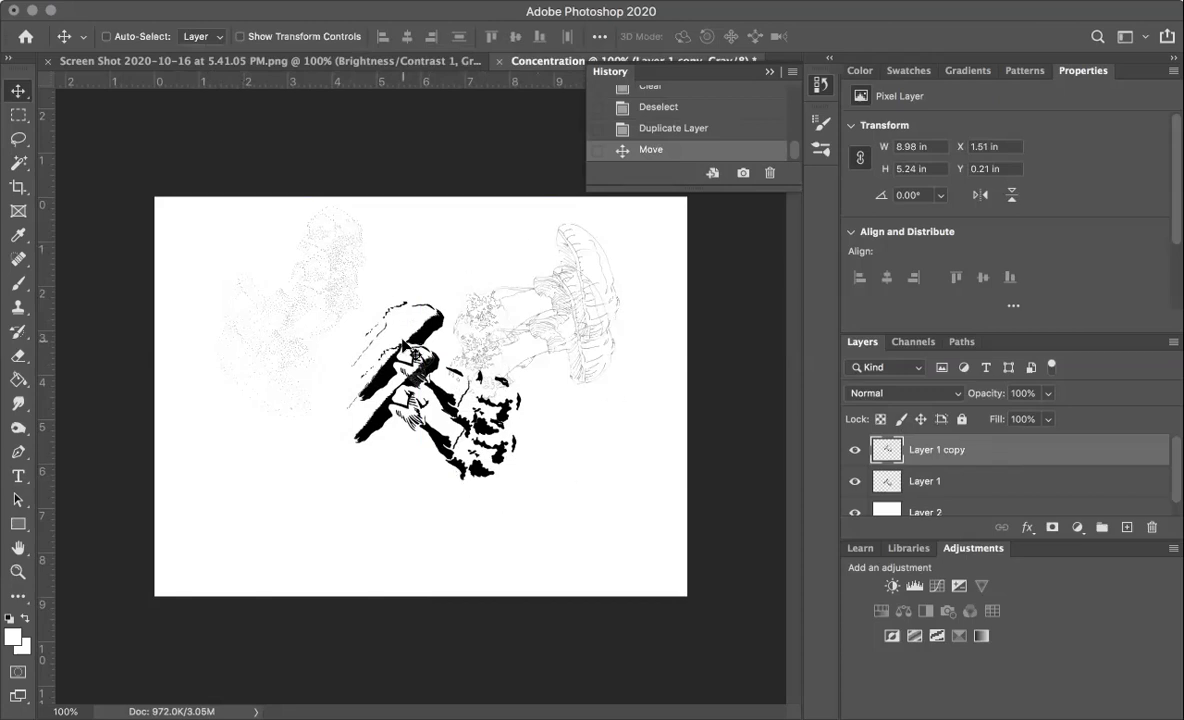
Move Layer 1 down to about X 1.22 in, Y 3.3 in, and Layer 1 copy down to about Y 1.89 in.
{"action": "left_click", "coordinate": [990, 483]}
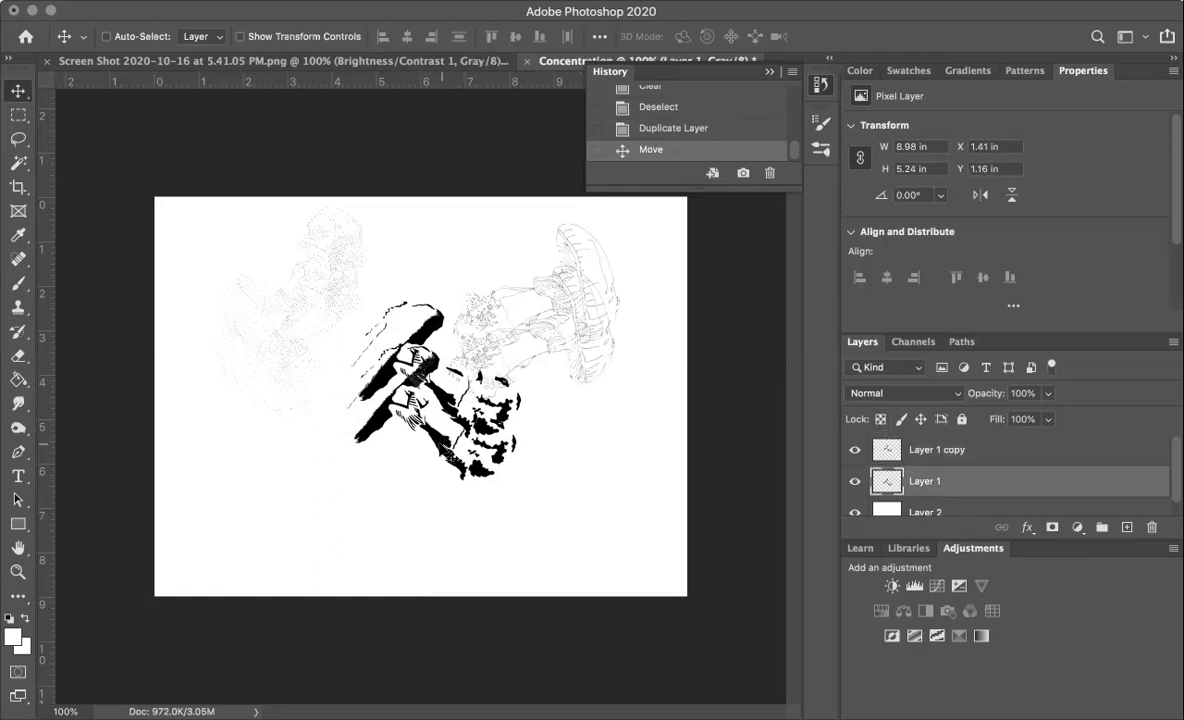
{"action": "left_click_drag", "start_coordinate": [455, 363], "coordinate": [444, 501]}
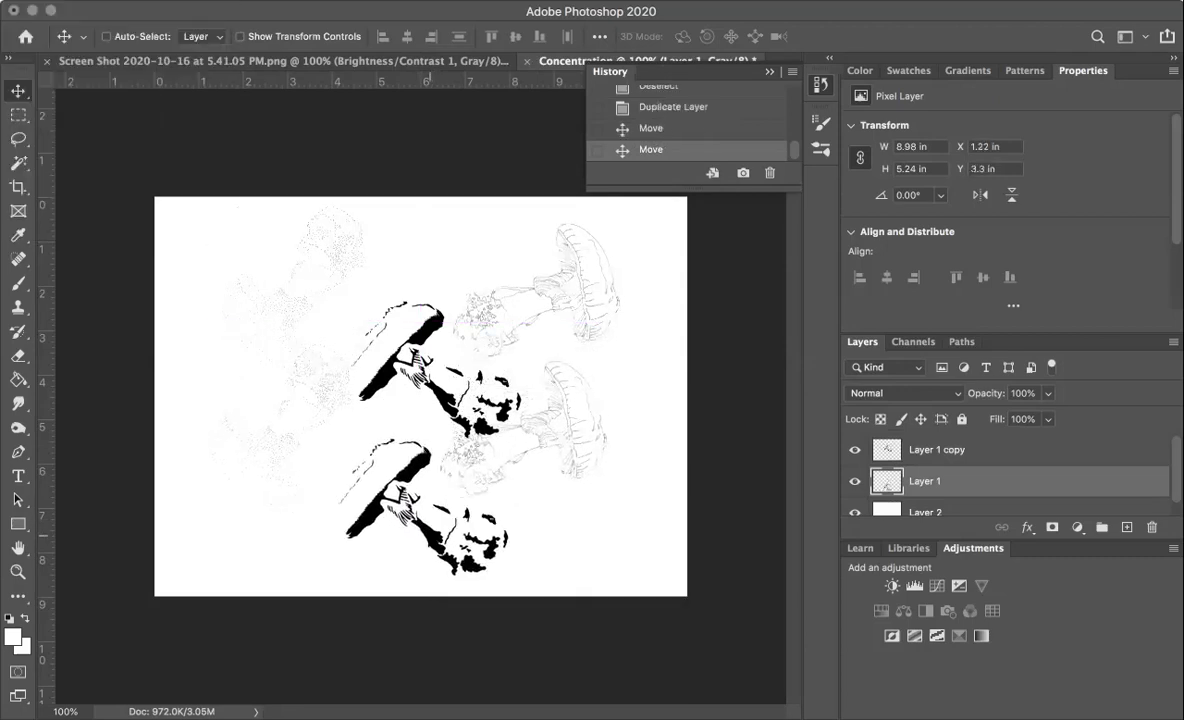
{"action": "left_click", "coordinate": [1050, 456]}
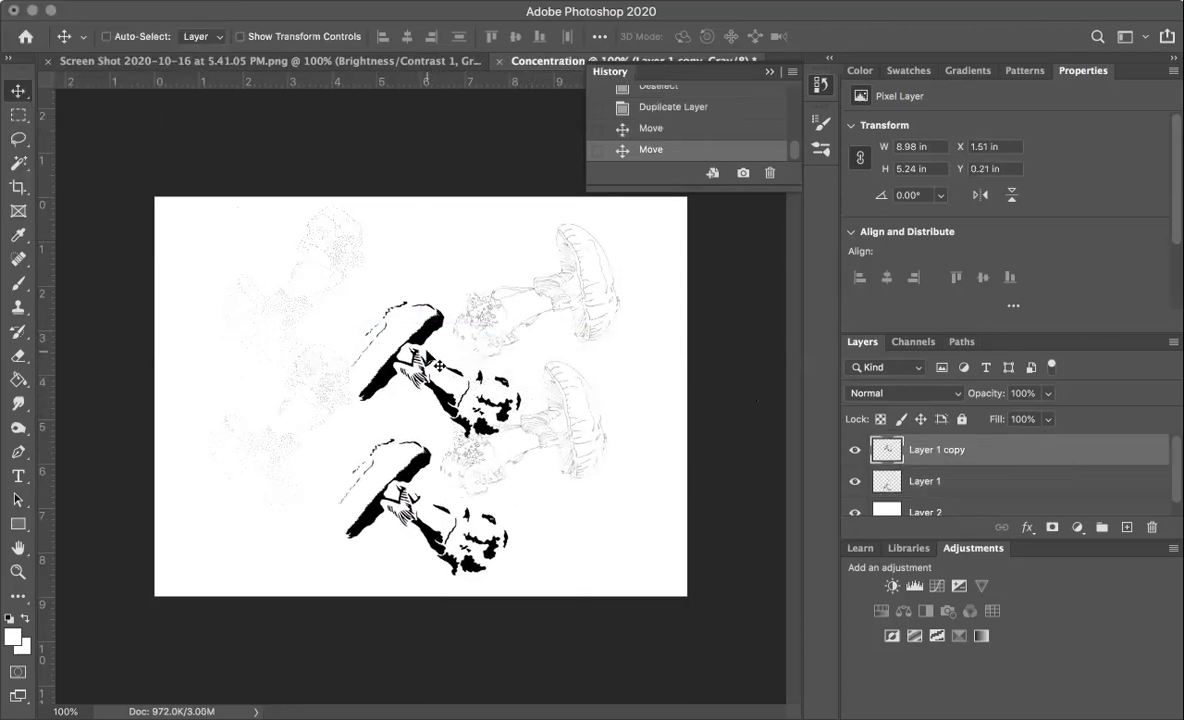
{"action": "left_click_drag", "start_coordinate": [426, 353], "coordinate": [426, 408]}
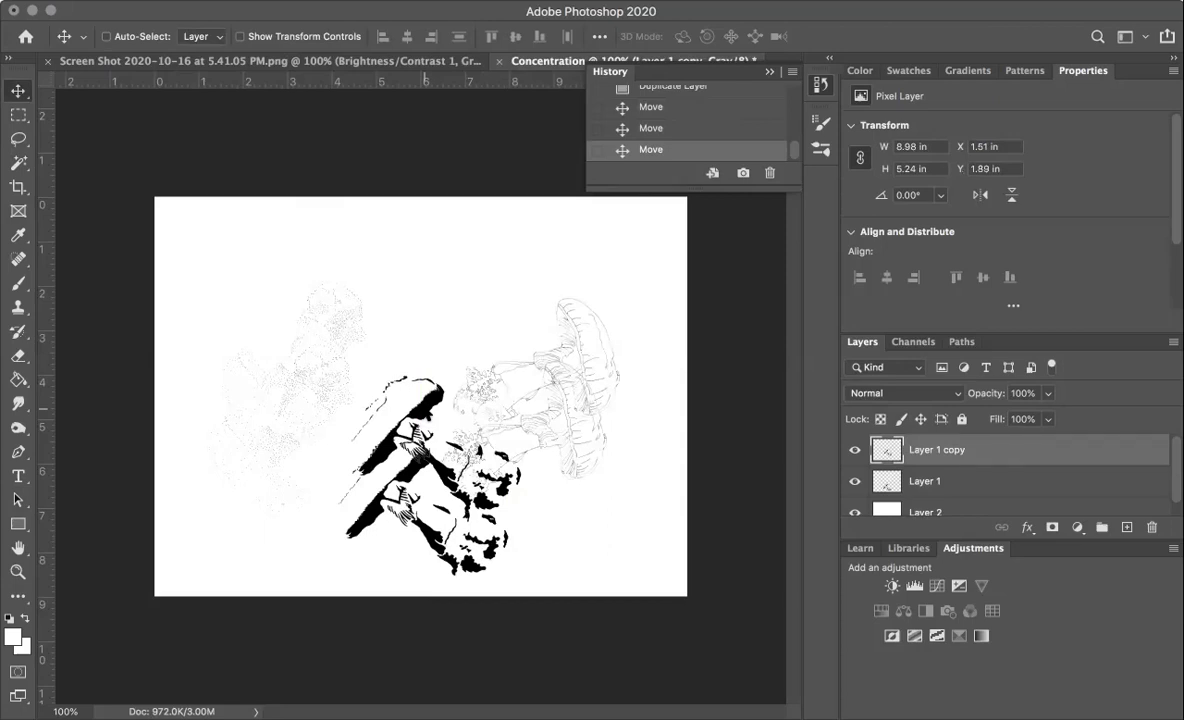
Merge Layer 1 copy down into Layer 1 and move the merged mushrooms up to about X 1.19 in, Y 1.42 in.
{"action": "right_click", "coordinate": [1066, 457]}
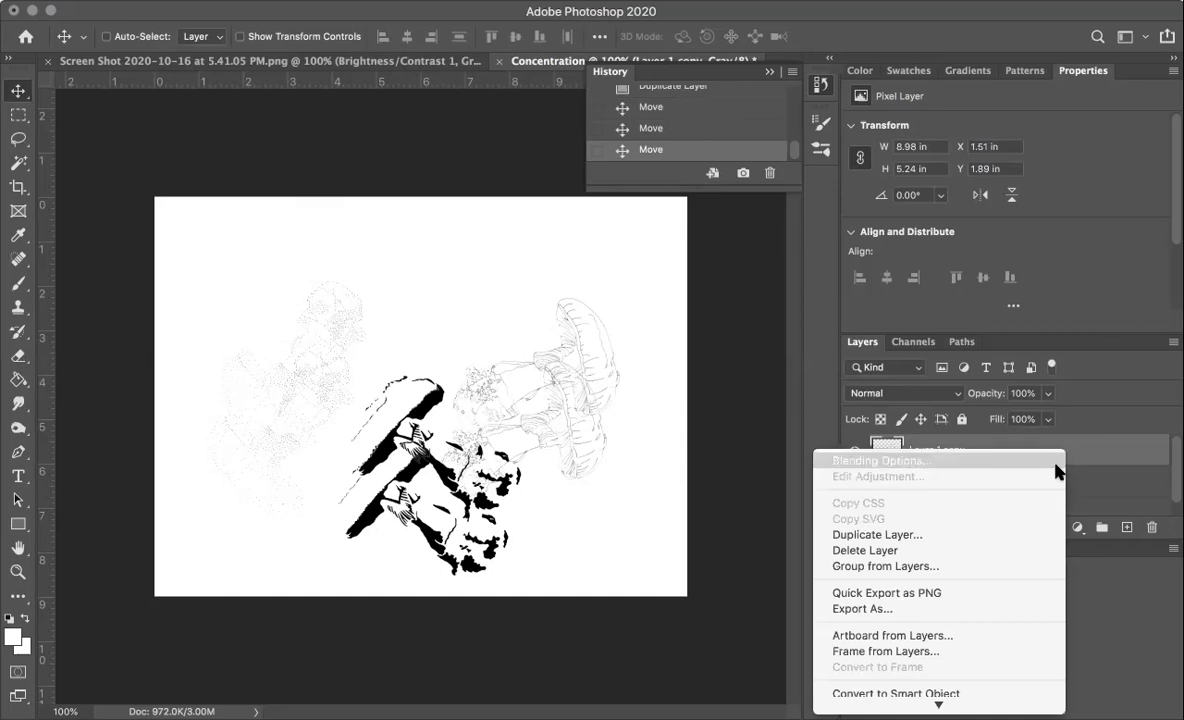
{"action": "scroll", "coordinate": [912, 562], "scroll_direction": "down", "scroll_amount": 3}
{"action": "scroll", "coordinate": [900, 600], "scroll_direction": "down", "scroll_amount": 10}
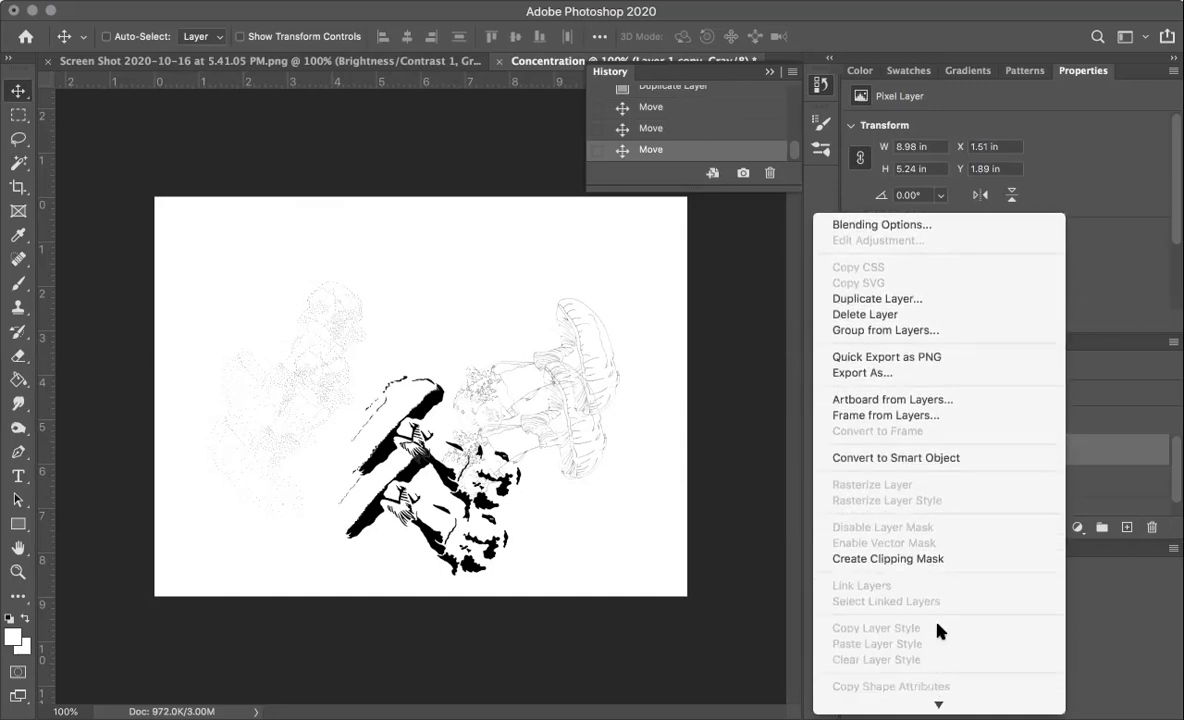
{"action": "scroll", "coordinate": [943, 558], "scroll_direction": "down", "scroll_amount": 2}
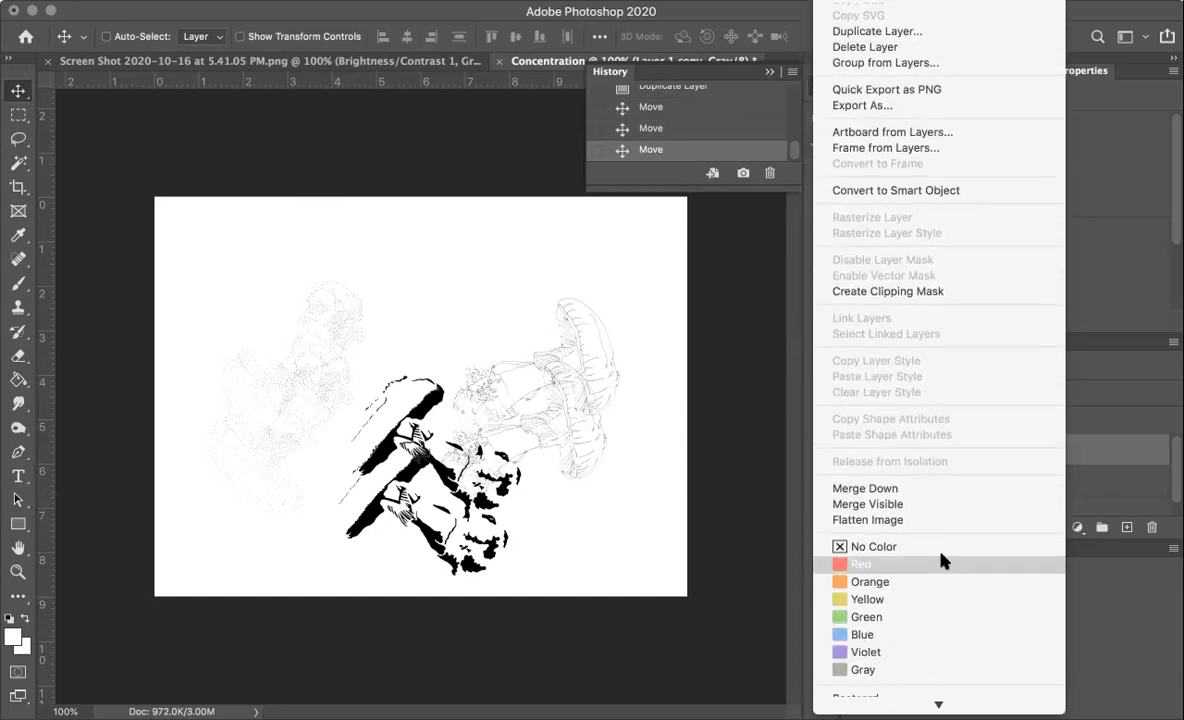
{"action": "left_click", "coordinate": [938, 488]}
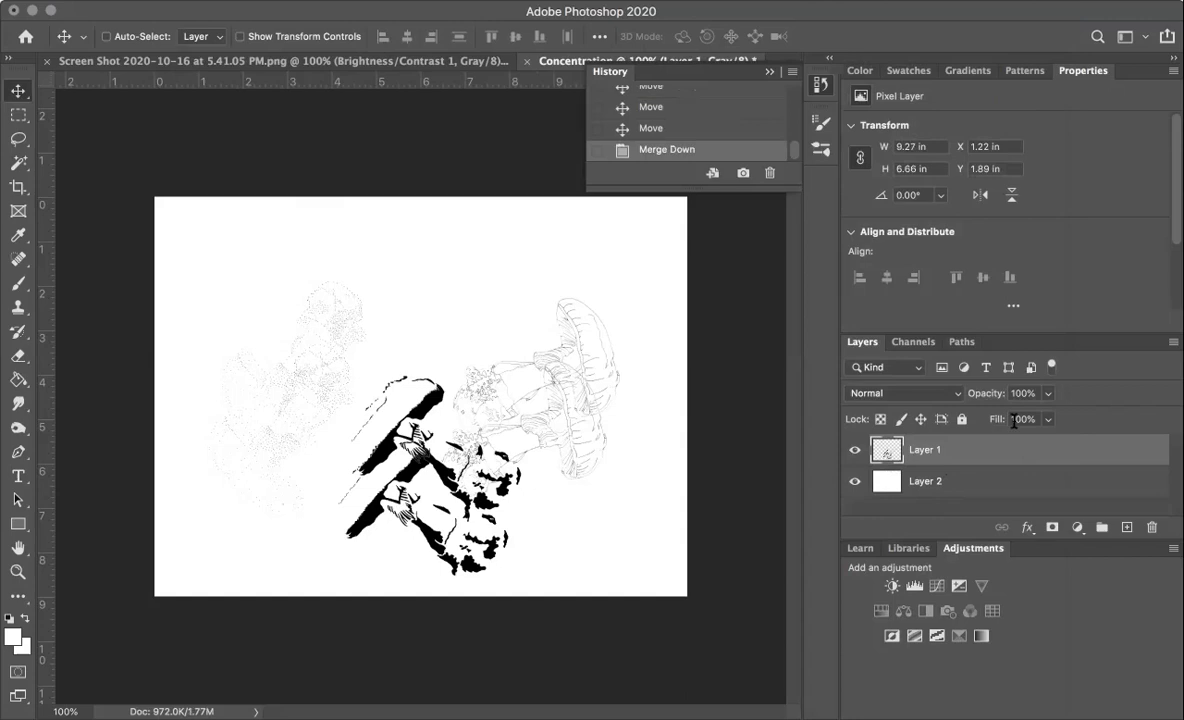
{"action": "left_click_drag", "start_coordinate": [435, 421], "coordinate": [420, 391]}
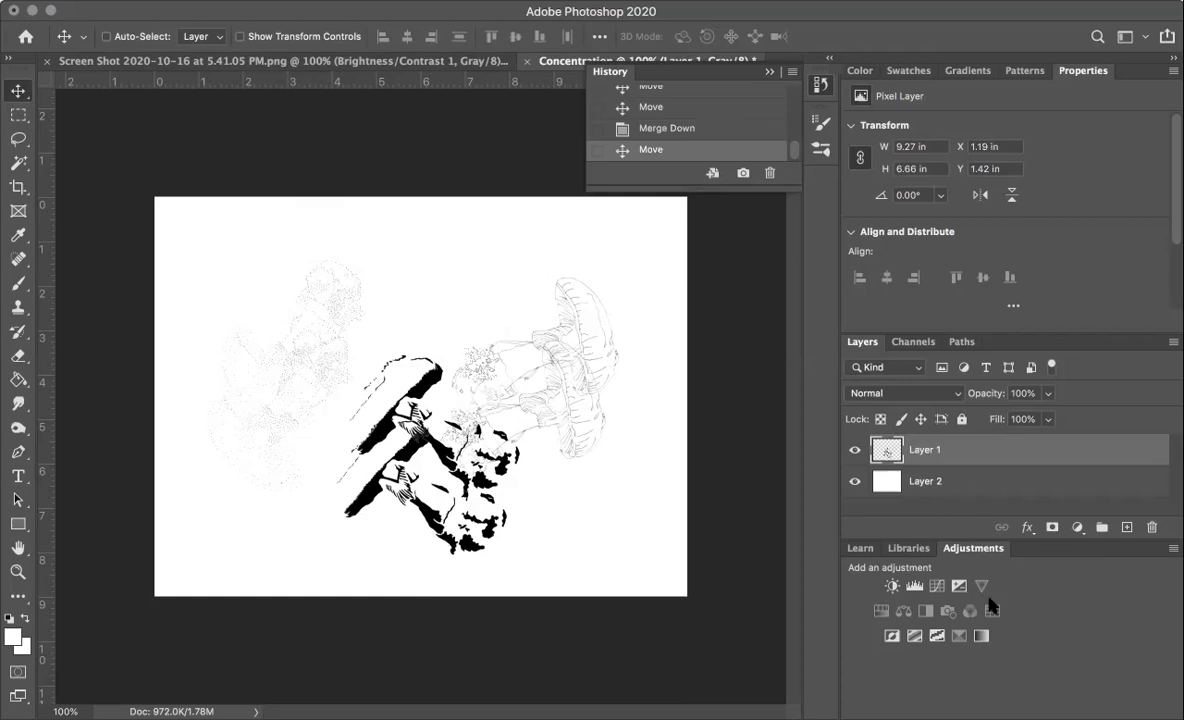
Duplicate the merged Layer 1 within the Concentration document and move the copy straight up to about Y 0.49 in.
{"action": "right_click", "coordinate": [998, 453]}
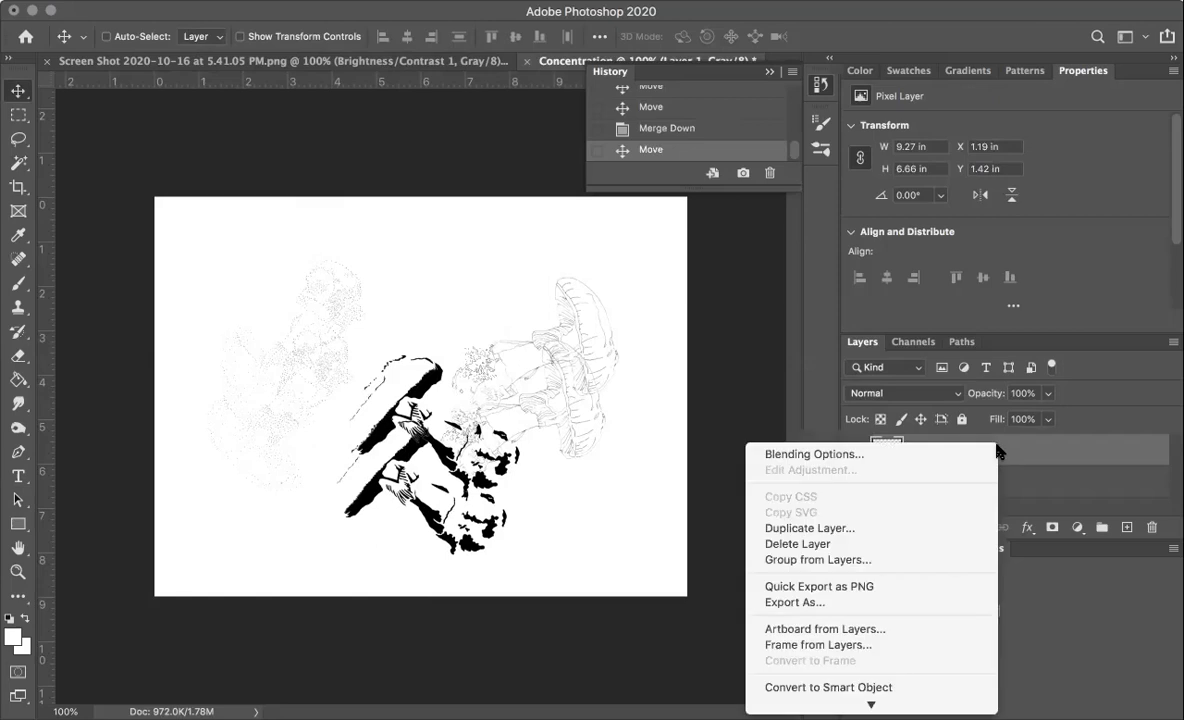
{"action": "left_click", "coordinate": [959, 531]}
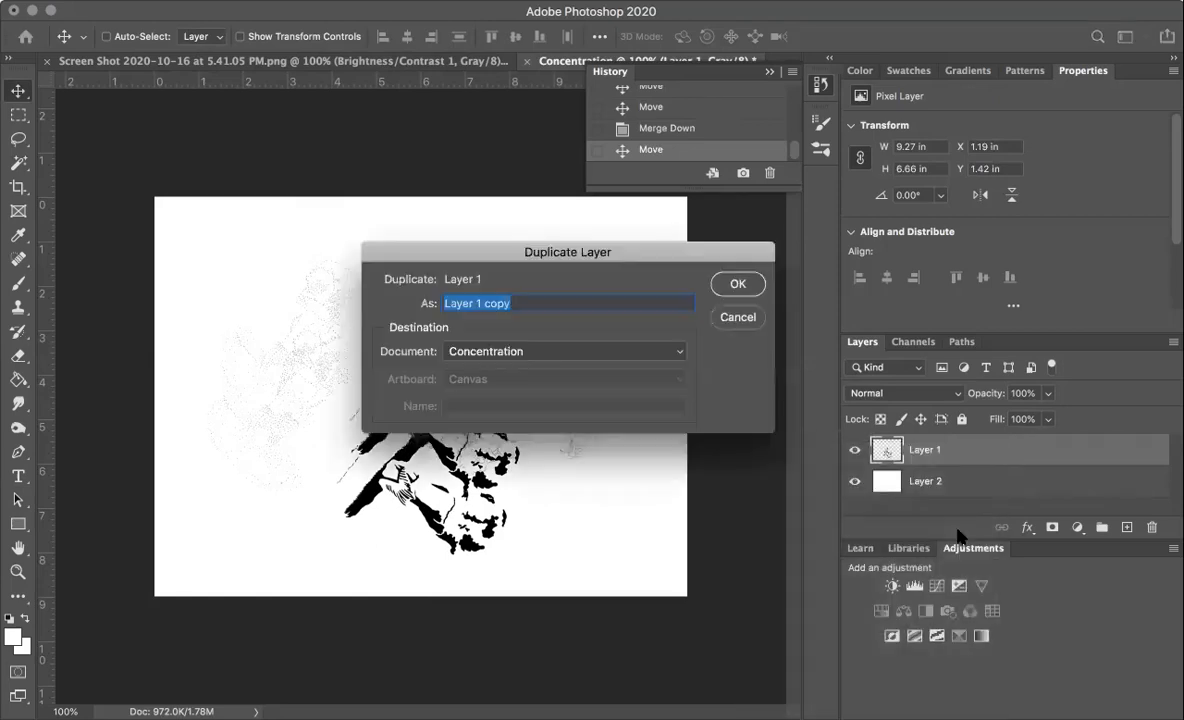
{"action": "left_click", "coordinate": [743, 281]}
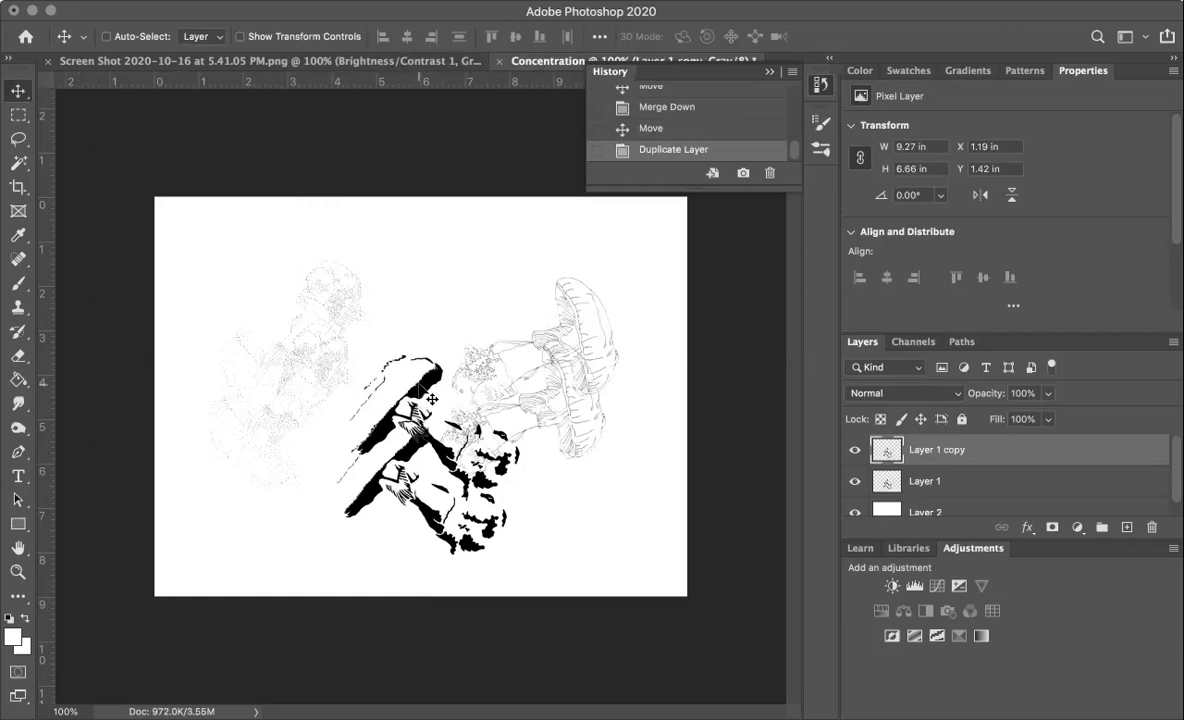
{"action": "left_click_drag", "start_coordinate": [420, 369], "coordinate": [418, 338]}
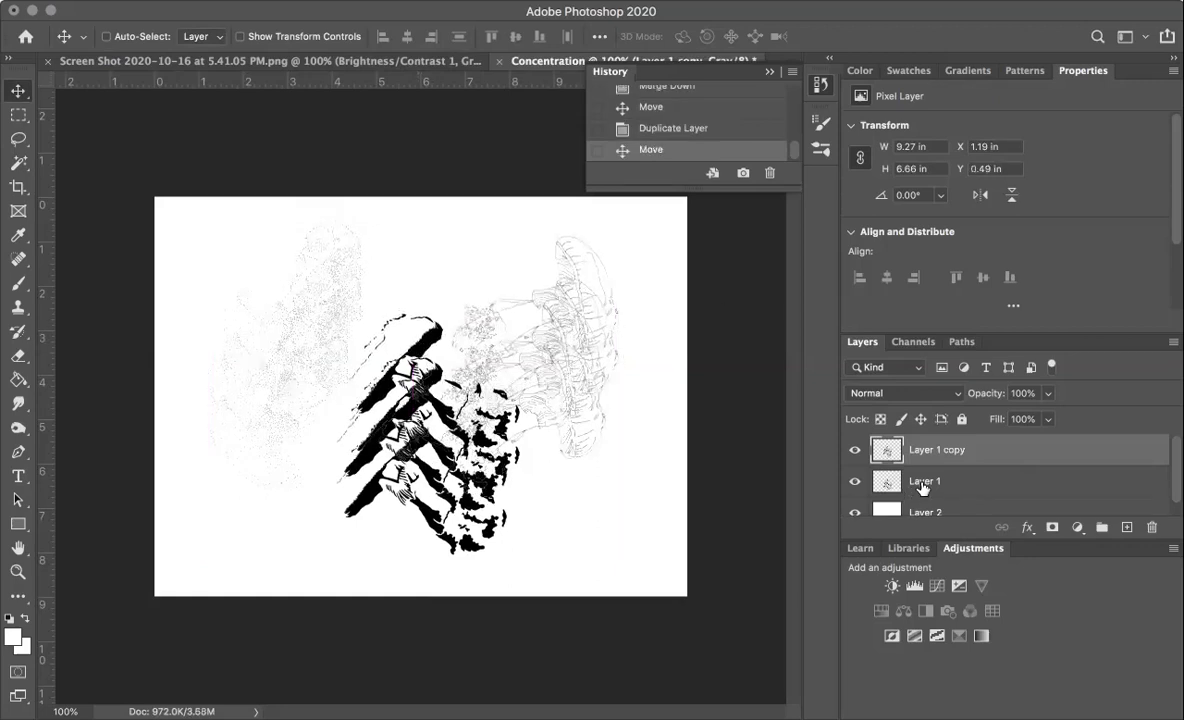
Duplicate Layer 1 copy within the Concentration document and move the new copy straight up to about Y -0.51 in.
{"action": "right_click", "coordinate": [1012, 451]}
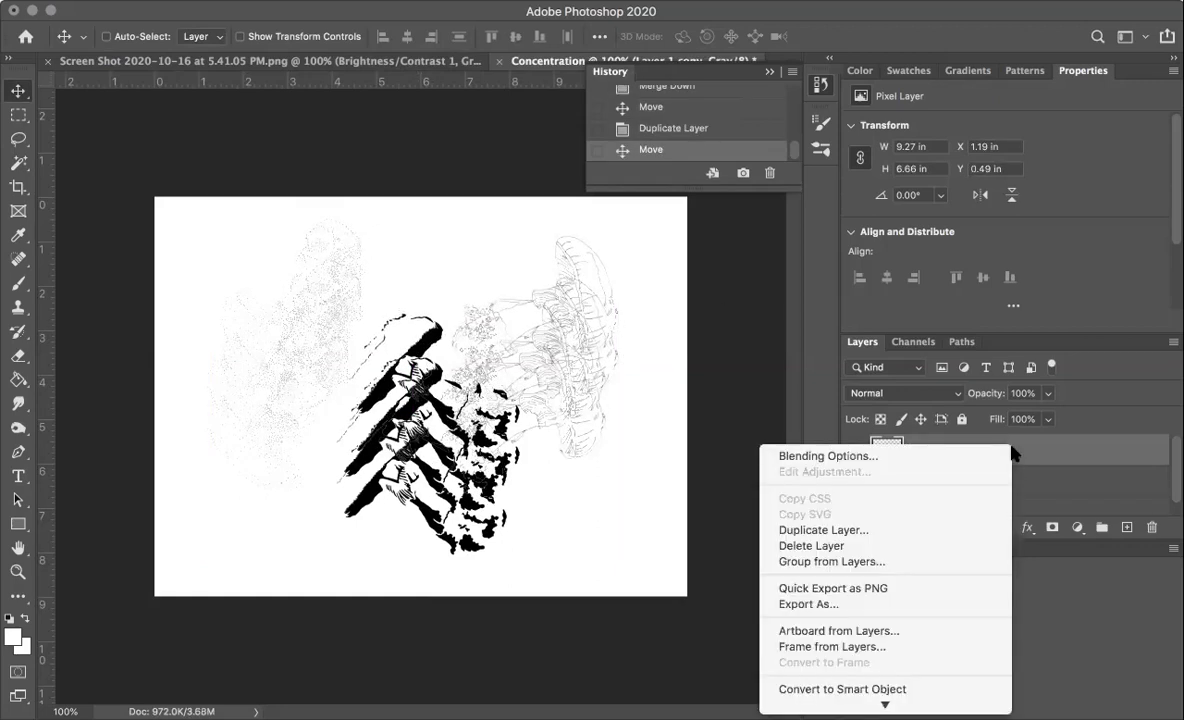
{"action": "left_click", "coordinate": [962, 530]}
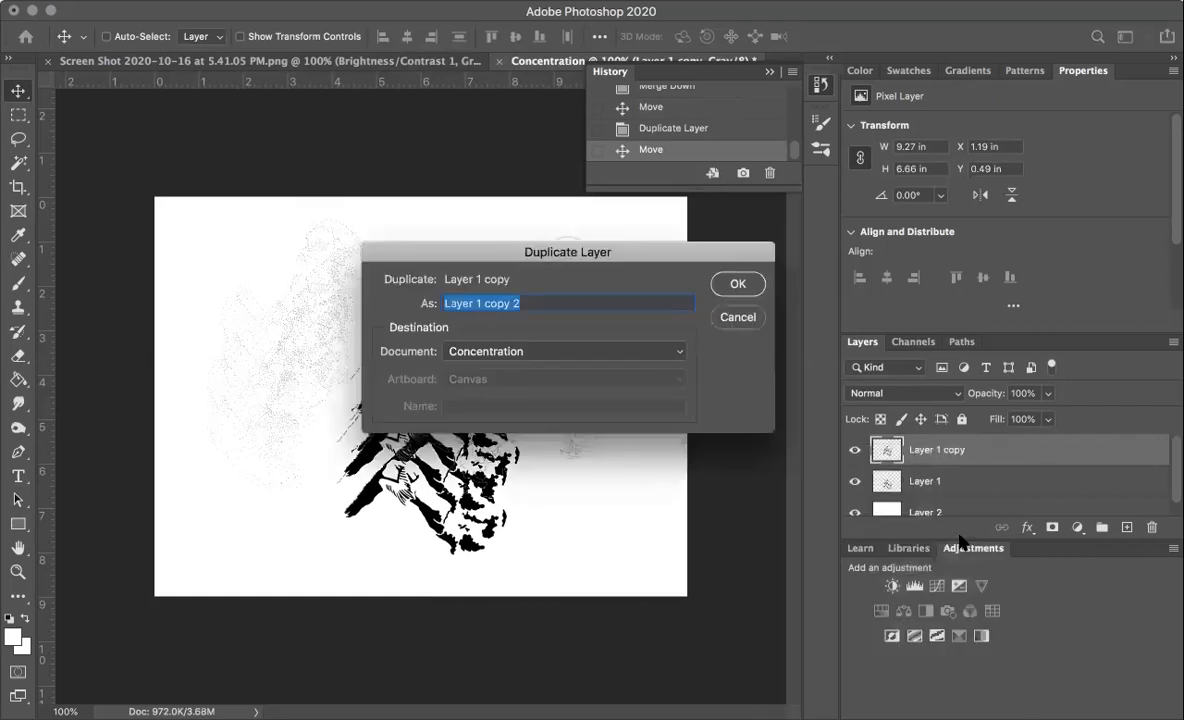
{"action": "key", "text": "Return"}
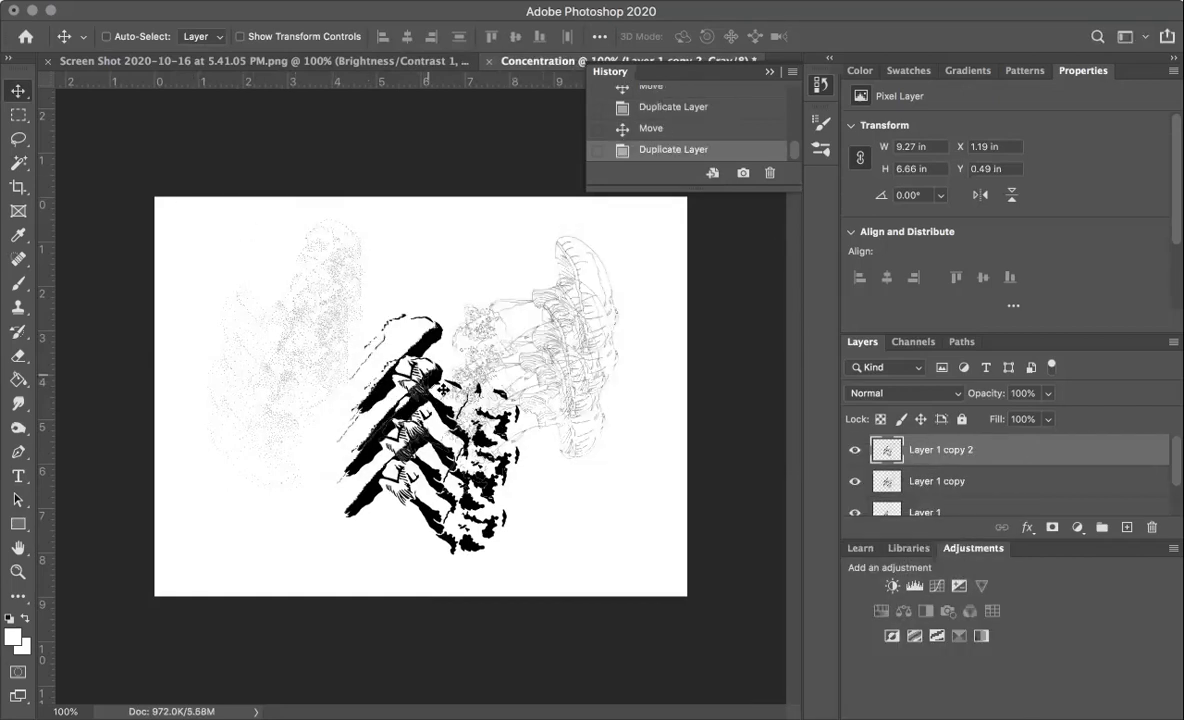
{"action": "left_click_drag", "start_coordinate": [439, 382], "coordinate": [440, 337]}
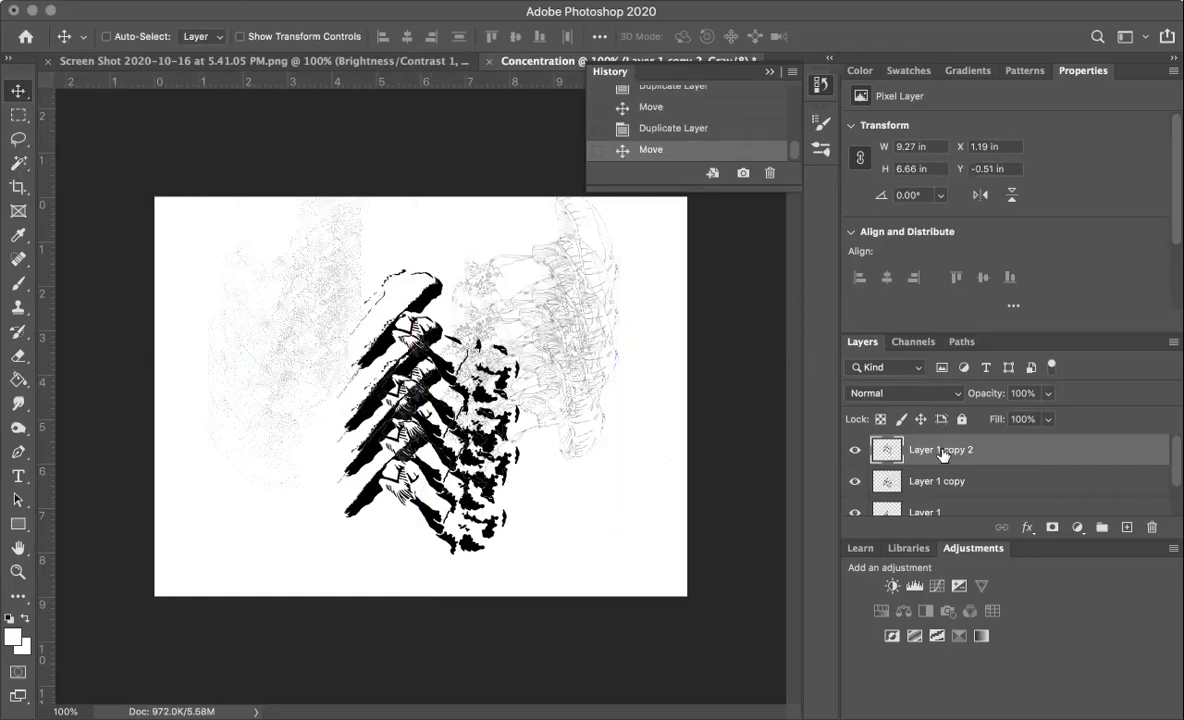
Duplicate Layer 1 copy 2 within the Concentration document.
{"action": "right_click", "coordinate": [1062, 460]}
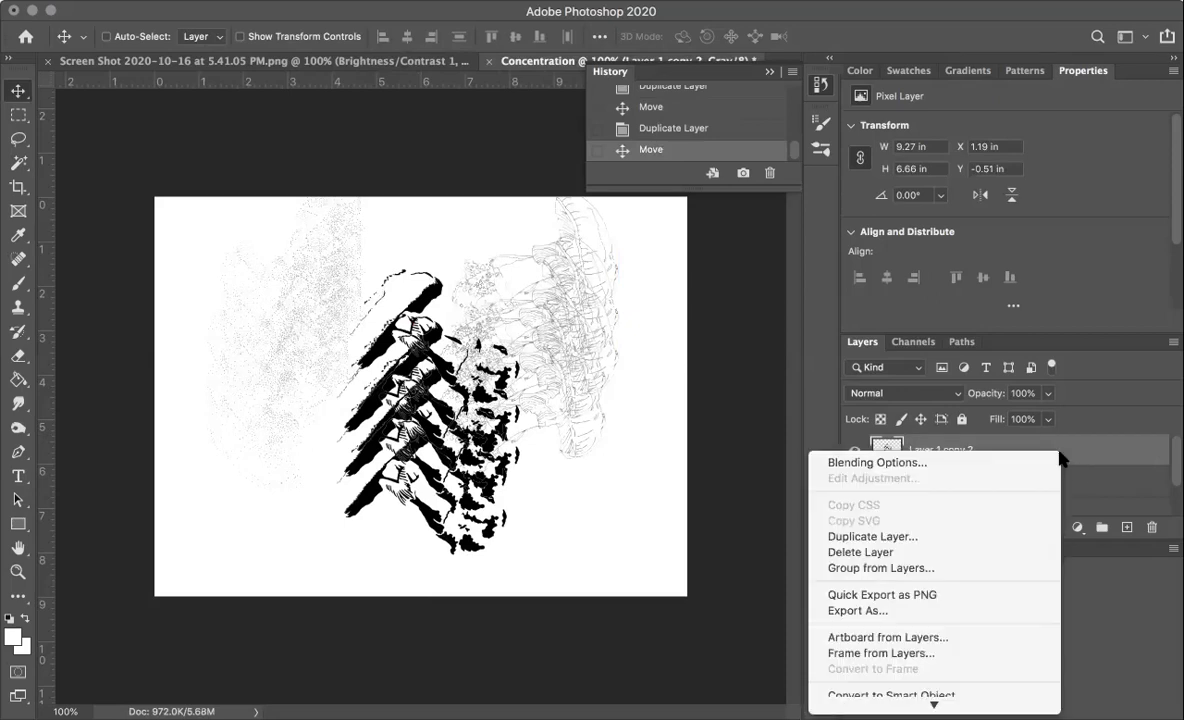
{"action": "left_click", "coordinate": [1016, 537]}
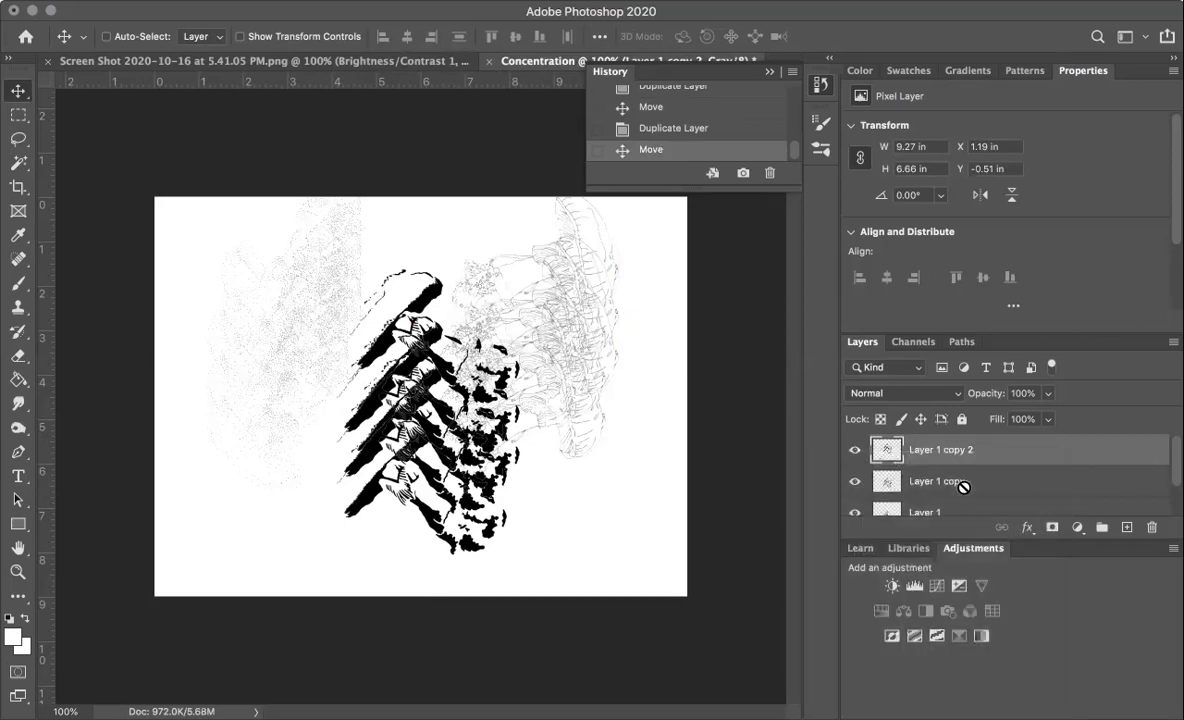
{"action": "left_click", "coordinate": [742, 288]}
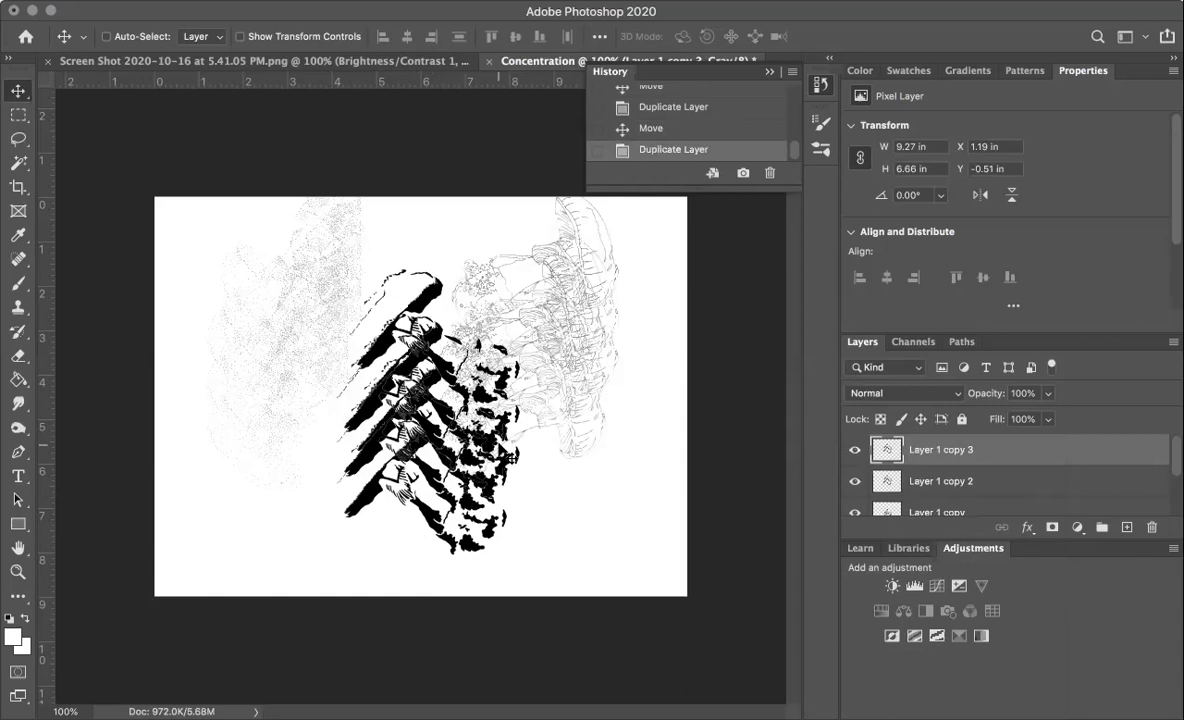
{"action": "left_click_drag", "start_coordinate": [383, 312], "coordinate": [35, 566]}
{"action": "key", "text": "super+z"}
{"action": "left_click_drag", "start_coordinate": [167, 545], "coordinate": [92, 712]}
{"action": "key", "text": "super+z"}
Move Layer 1 copy 3 into the canvas's lower-left corner and rotate it about 41.35°, placing it at about X -5.23 in, Y 3.55 in.
{"action": "left_click_drag", "start_coordinate": [392, 272], "coordinate": [235, 500]}
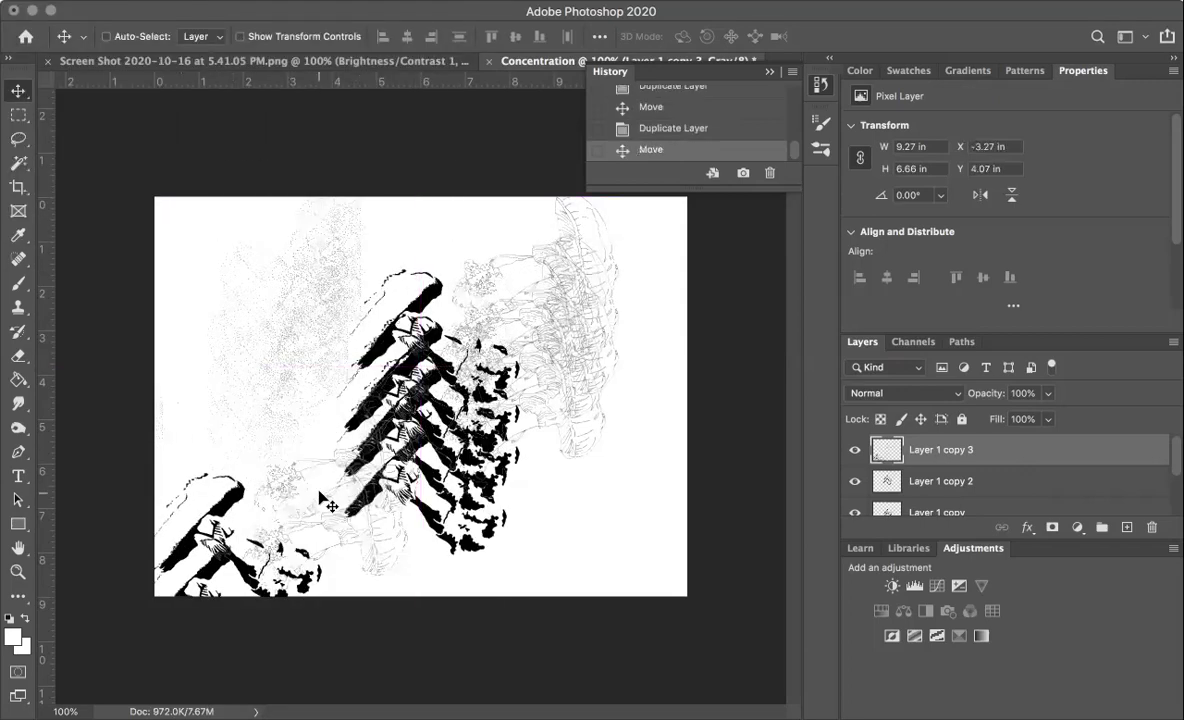
{"action": "left_click_drag", "start_coordinate": [308, 501], "coordinate": [221, 542]}
{"action": "key", "text": "ctrl+t"}
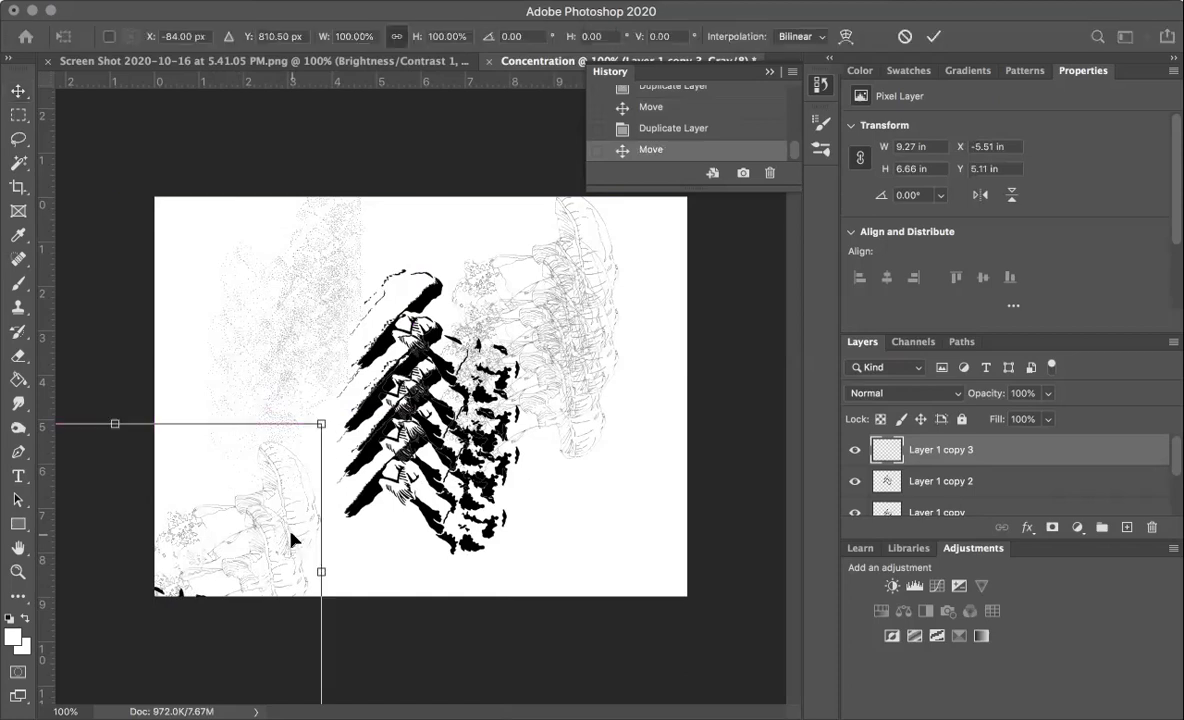
{"action": "left_click_drag", "start_coordinate": [331, 416], "coordinate": [336, 594]}
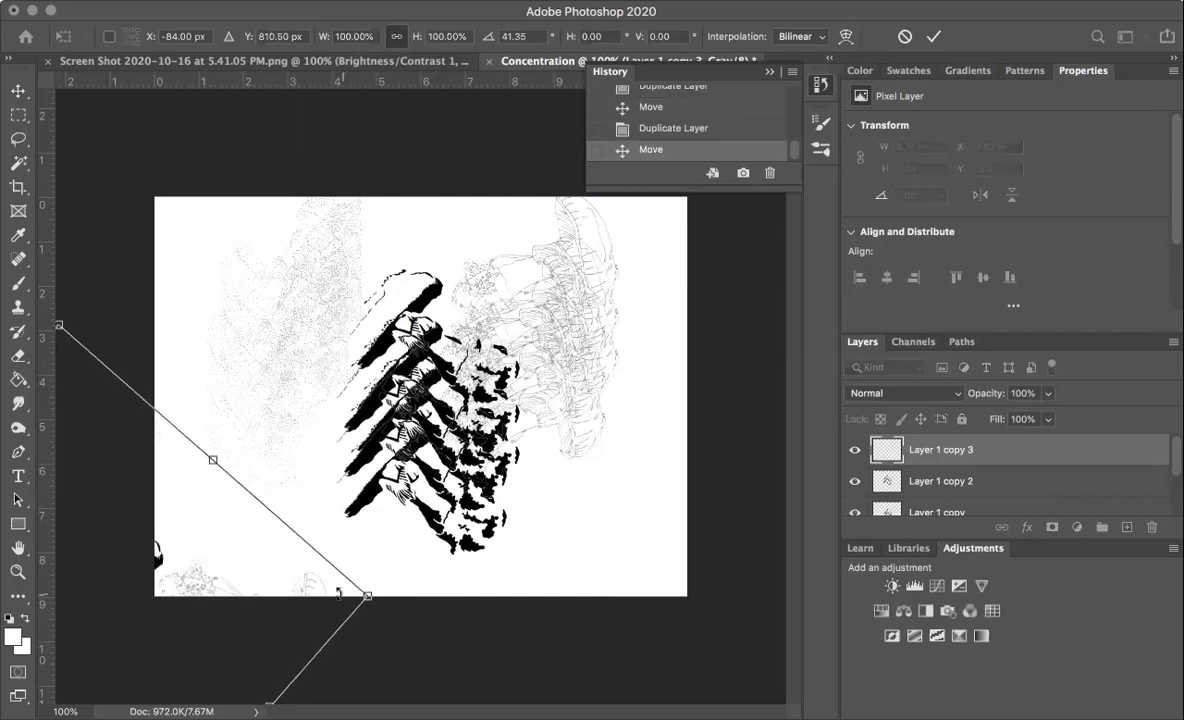
{"action": "left_click_drag", "start_coordinate": [216, 580], "coordinate": [195, 533]}
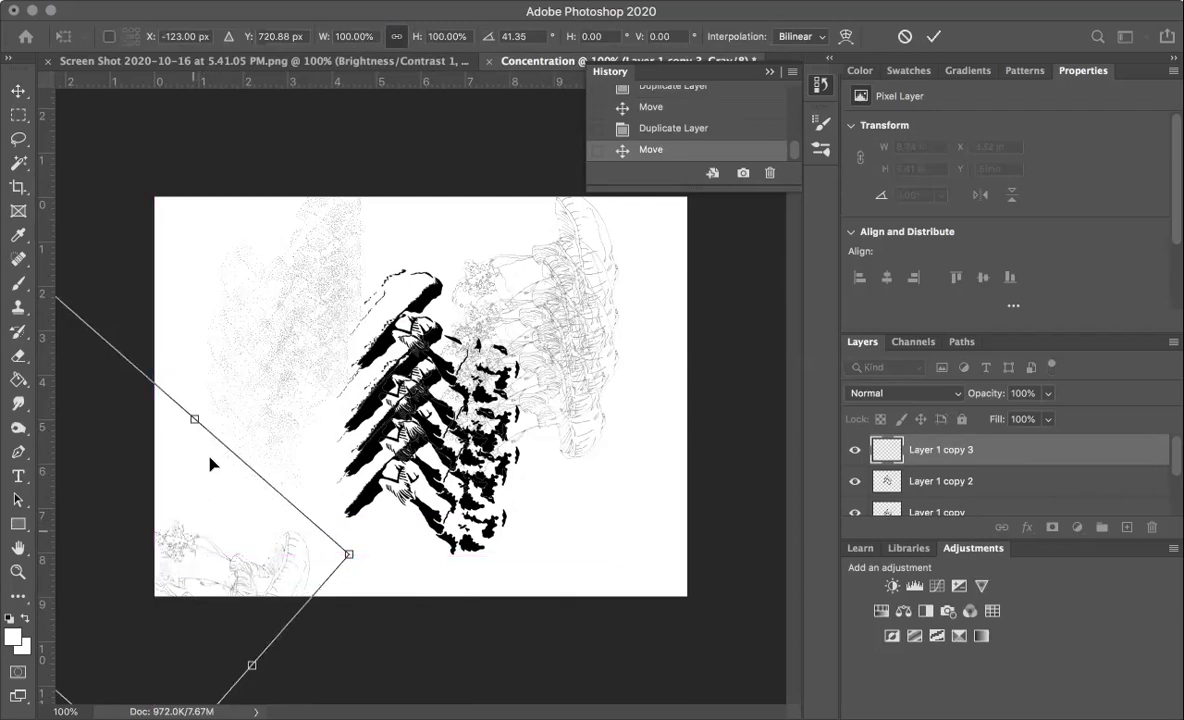
{"action": "key", "text": "Return"}
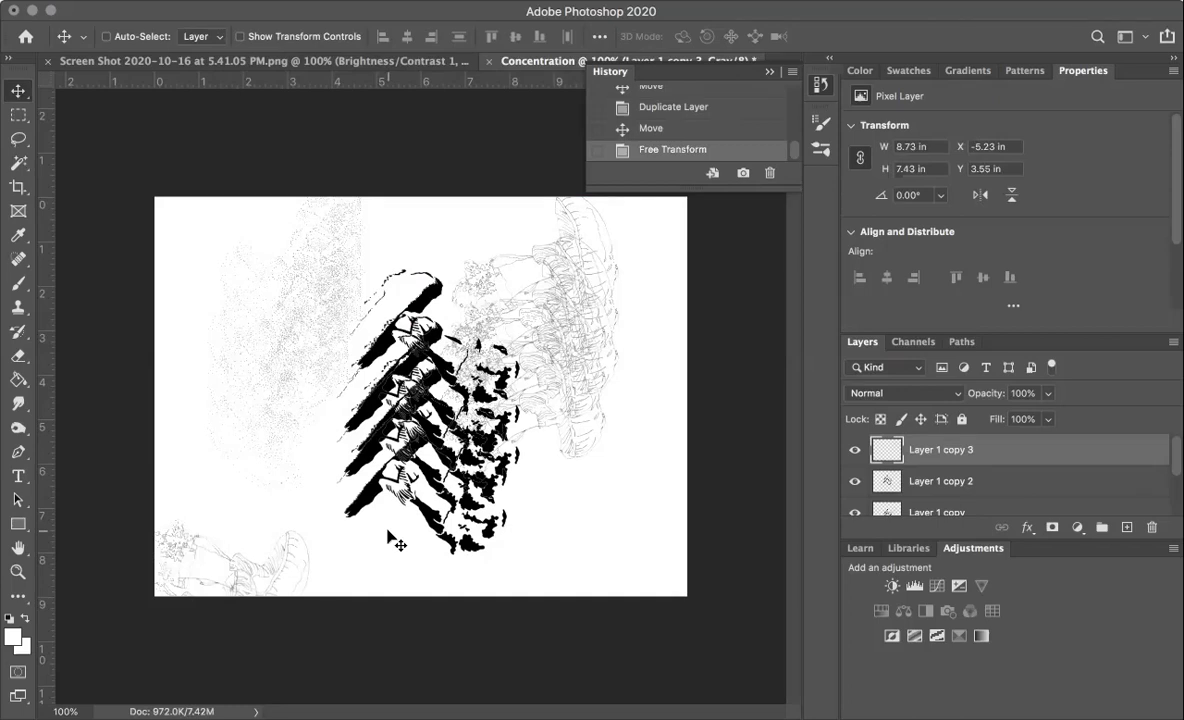
Merge Layer 1, Layer 1 copy and Layer 1 copy 2 into a single layer.
{"action": "left_click", "coordinate": [1020, 482]}
{"action": "scroll", "coordinate": [1020, 483], "scroll_direction": "down", "scroll_amount": 3}
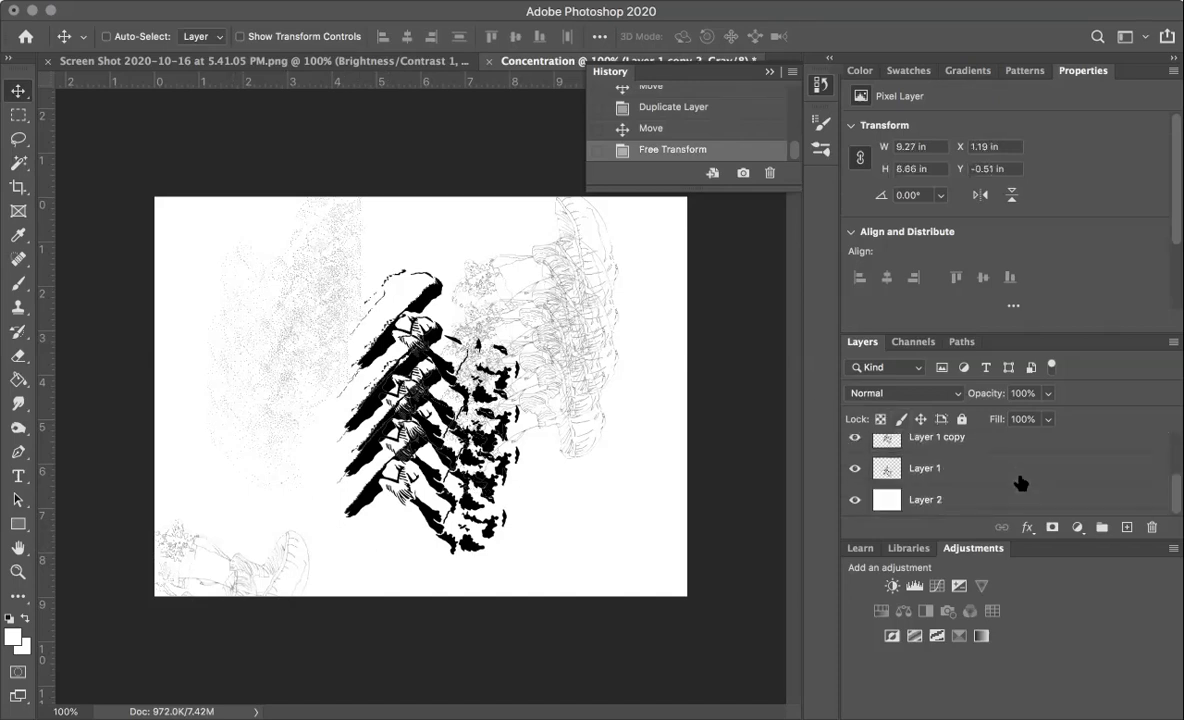
{"action": "right_click", "coordinate": [1006, 469]}
{"action": "scroll", "coordinate": [998, 467], "scroll_direction": "down", "scroll_amount": 4}
{"action": "left_click", "coordinate": [1046, 474]}
{"action": "scroll", "coordinate": [1059, 475], "scroll_direction": "up", "scroll_amount": 3}
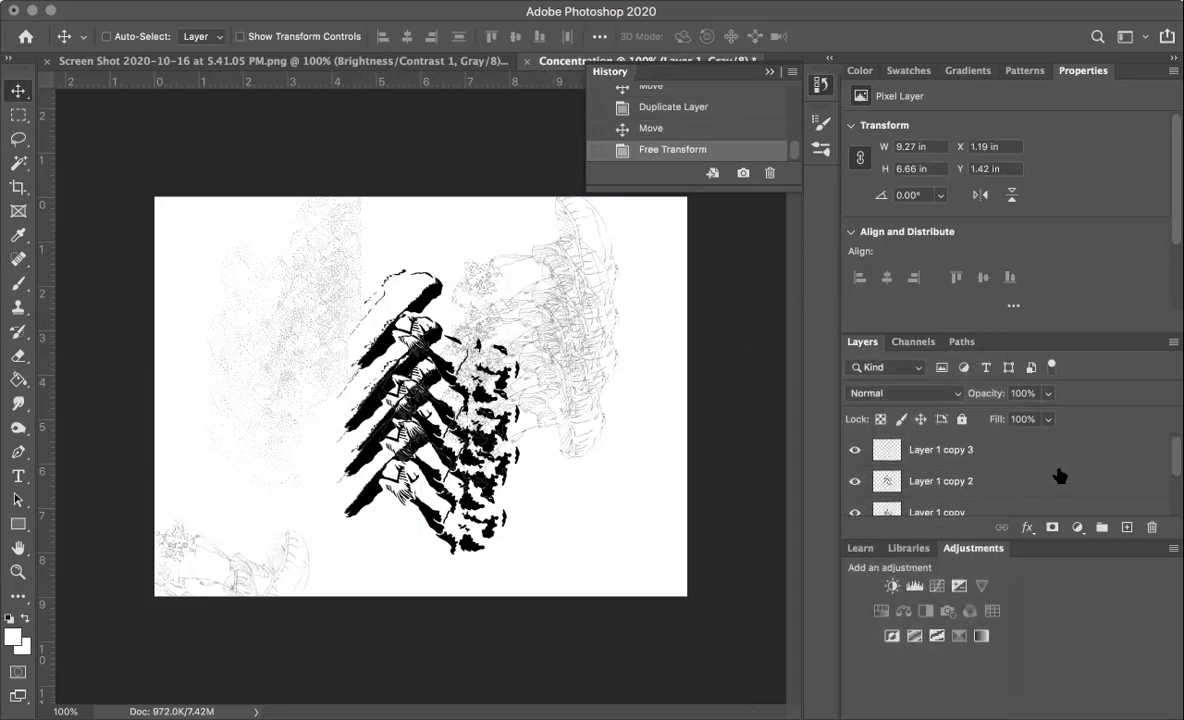
{"action": "left_click", "coordinate": [1056, 493]}
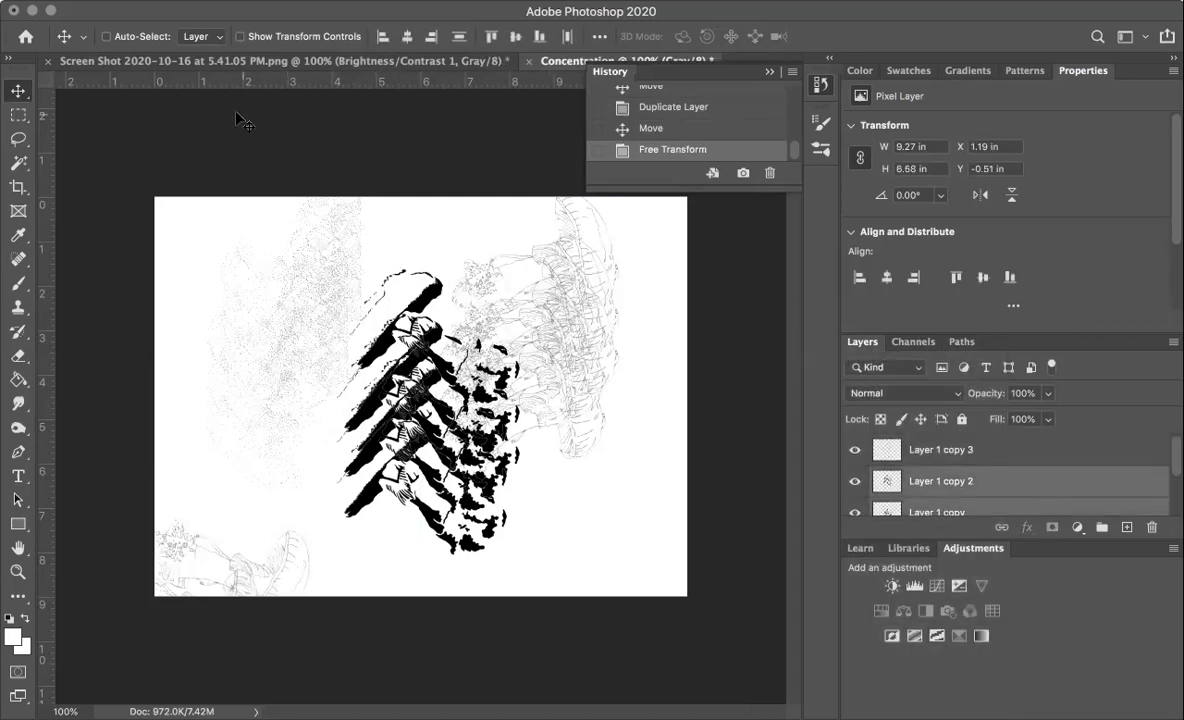
{"action": "right_click", "coordinate": [1020, 485]}
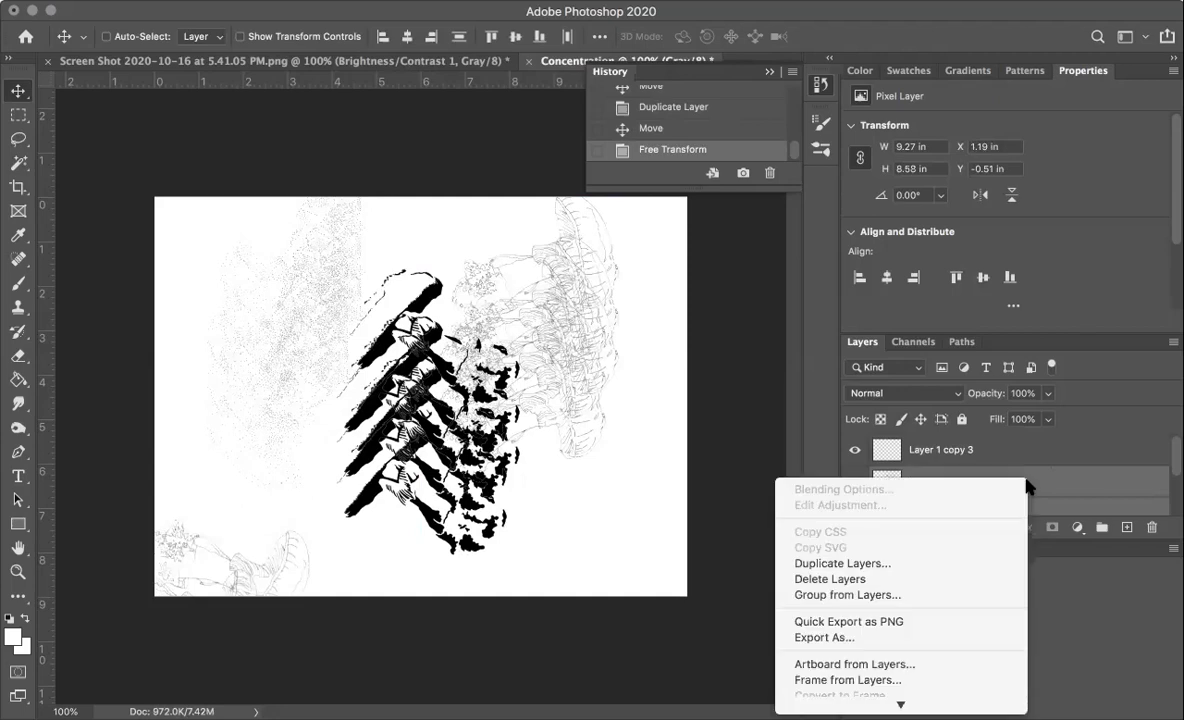
{"action": "mouse_move", "coordinate": [950, 712]}
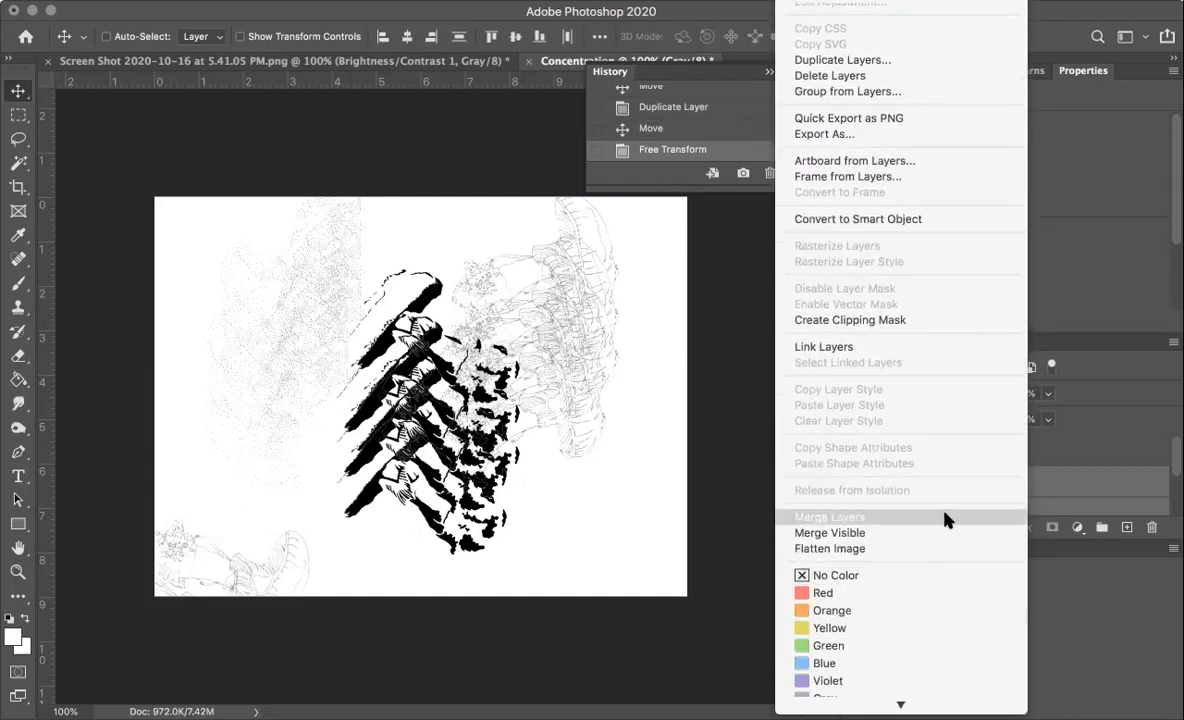
{"action": "left_click", "coordinate": [948, 520]}
Duplicate the merged mushroom stack and move the copy up and right to about X 2.32 in, Y -2.34 in.
{"action": "right_click", "coordinate": [992, 481]}
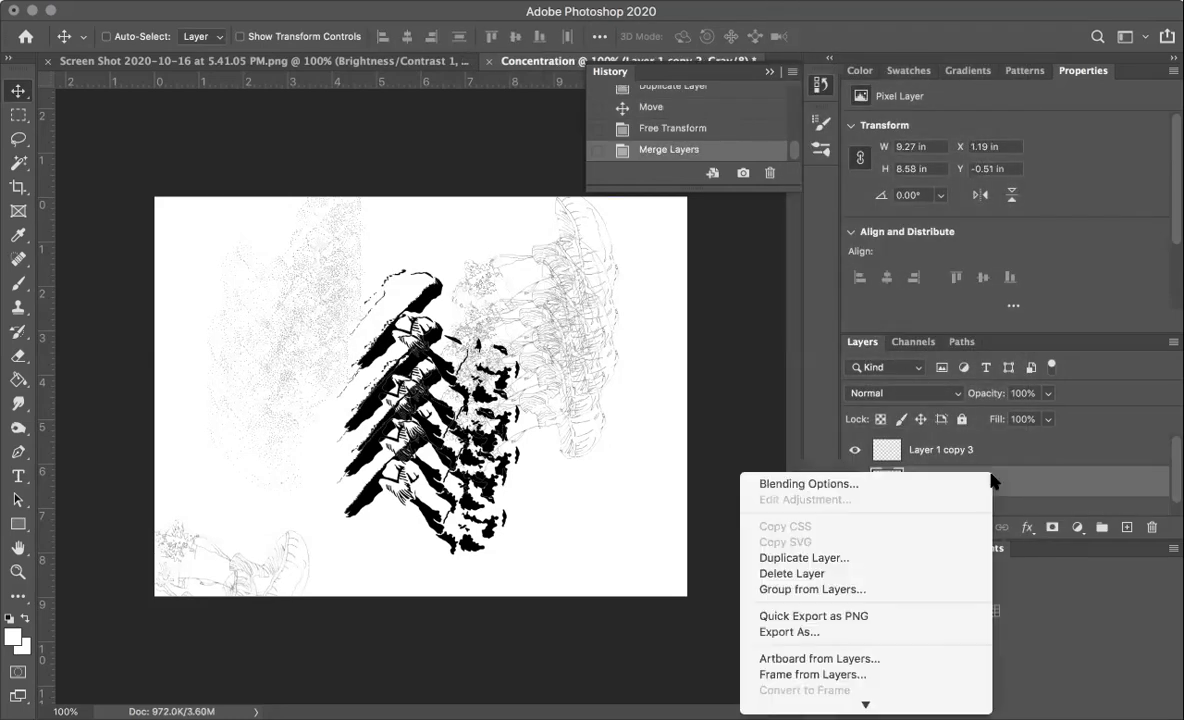
{"action": "left_click", "coordinate": [959, 558]}
{"action": "key", "text": "Return"}
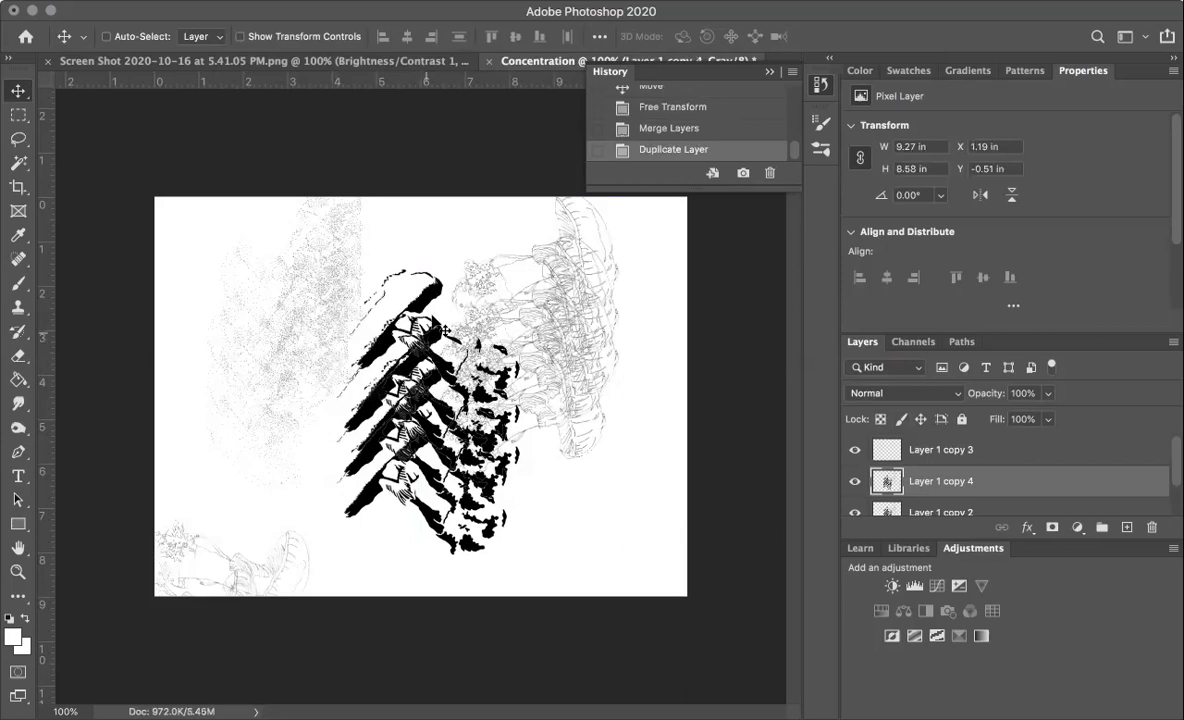
{"action": "left_click_drag", "start_coordinate": [407, 289], "coordinate": [485, 222]}
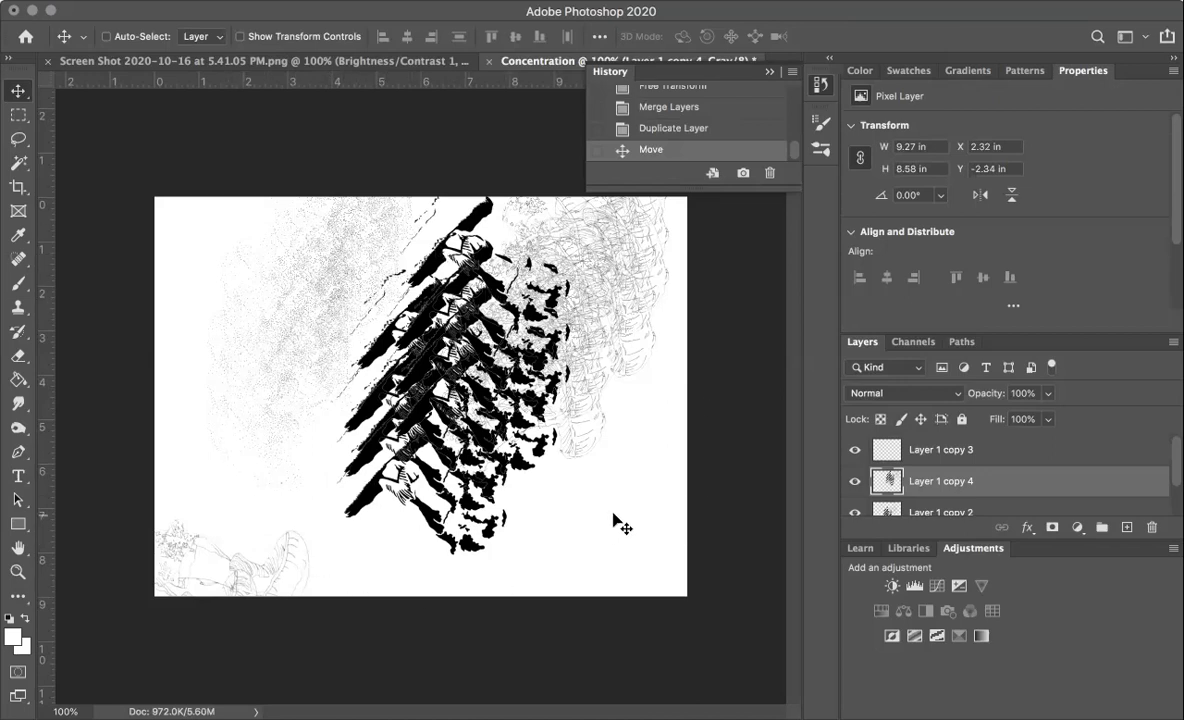
Save the document to the Desktop as a layered TIFF named Concentration.tifconcentration, with no image compression and RLE layer compression.
{"action": "left_click", "coordinate": [142, 1]}
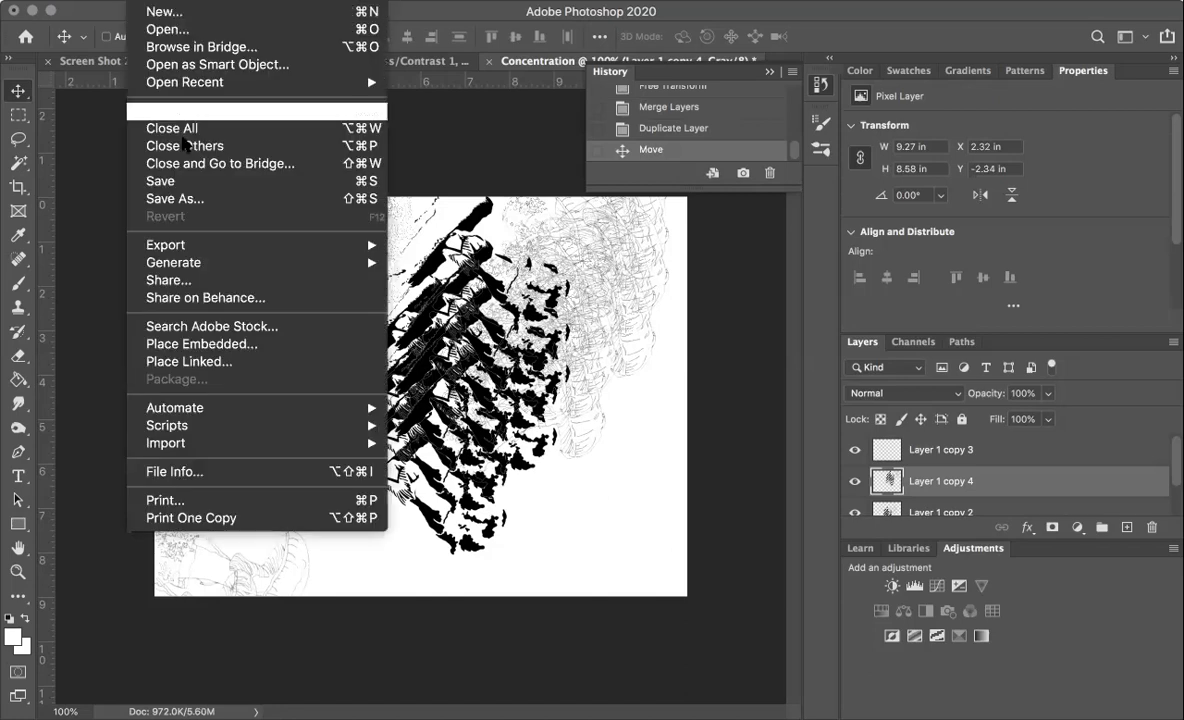
{"action": "left_click", "coordinate": [200, 197]}
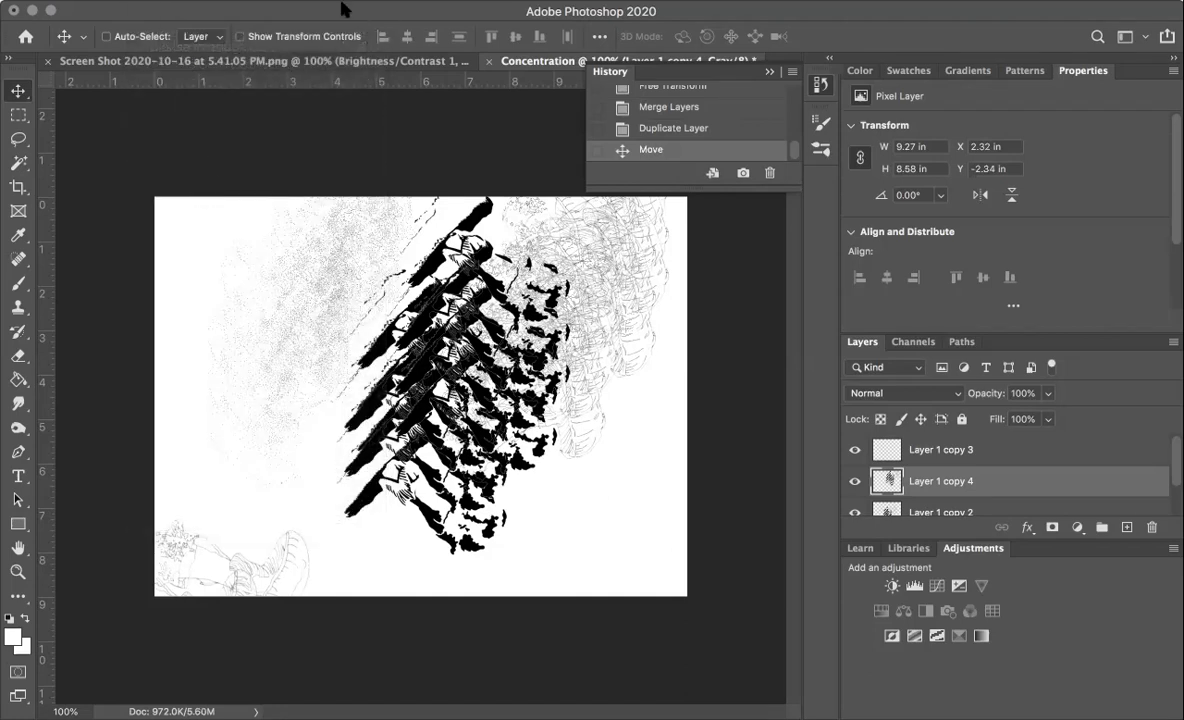
{"action": "left_click", "coordinate": [682, 46]}
{"action": "type", "text": "concentration"}
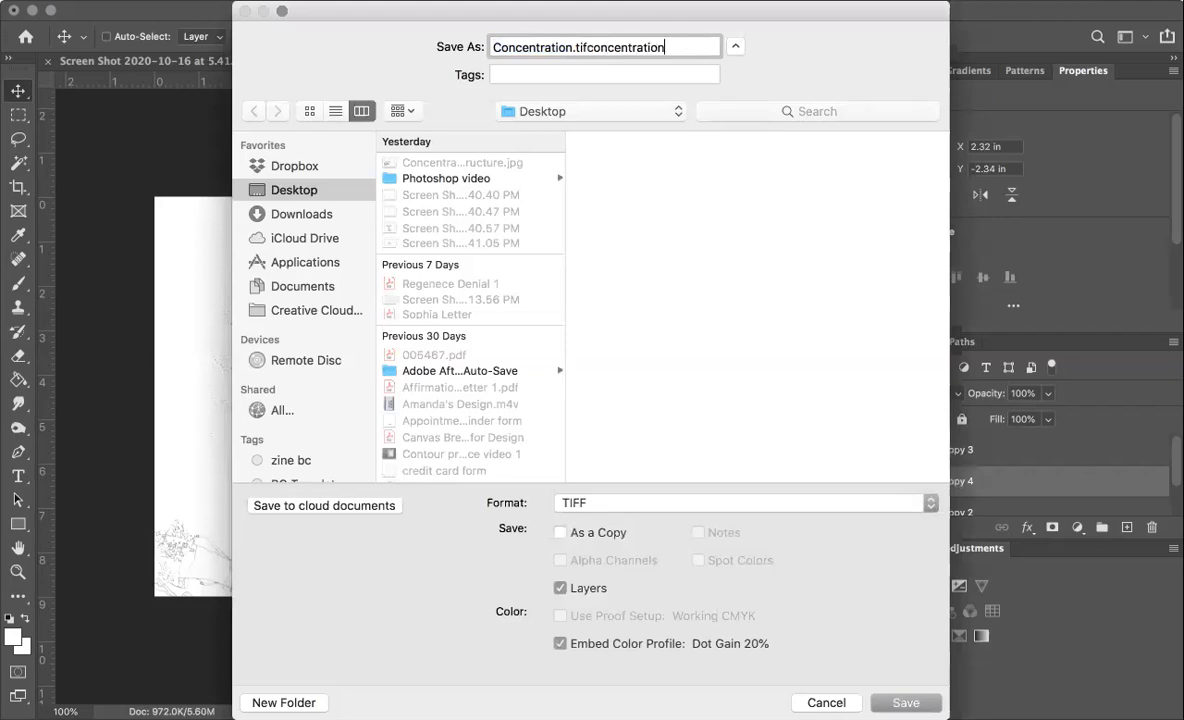
{"action": "key", "text": "Return"}
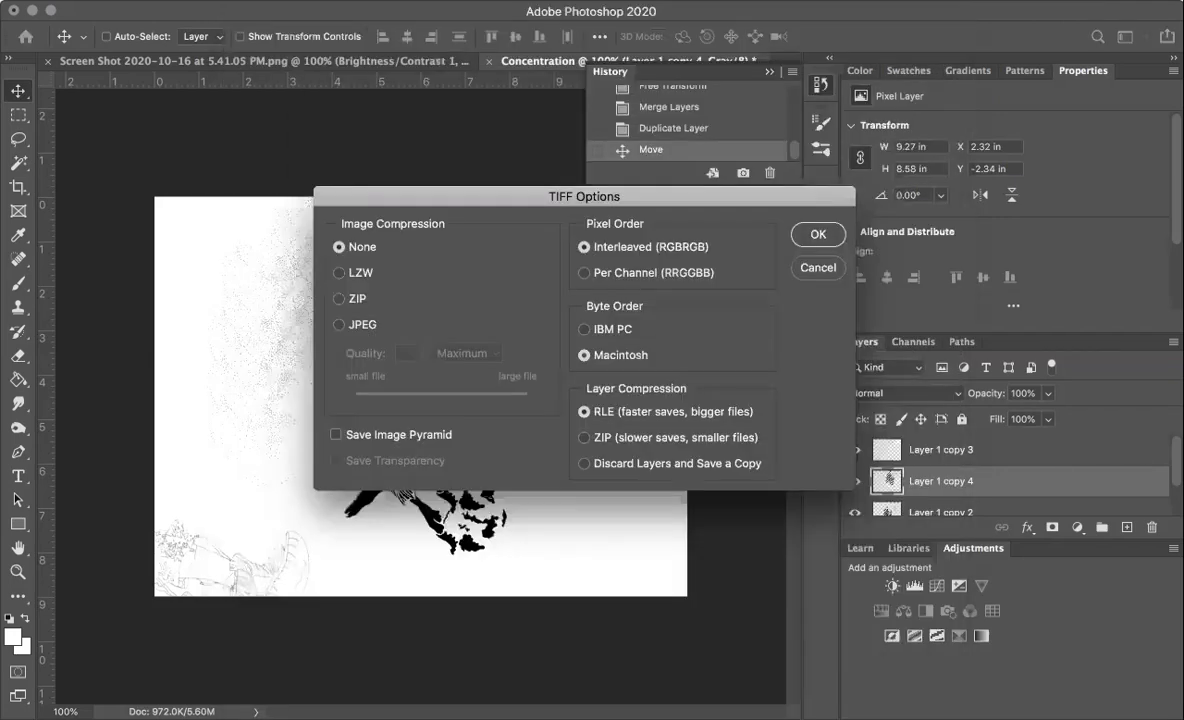
{"action": "left_click", "coordinate": [830, 240]}
{"action": "left_click", "coordinate": [730, 259]}
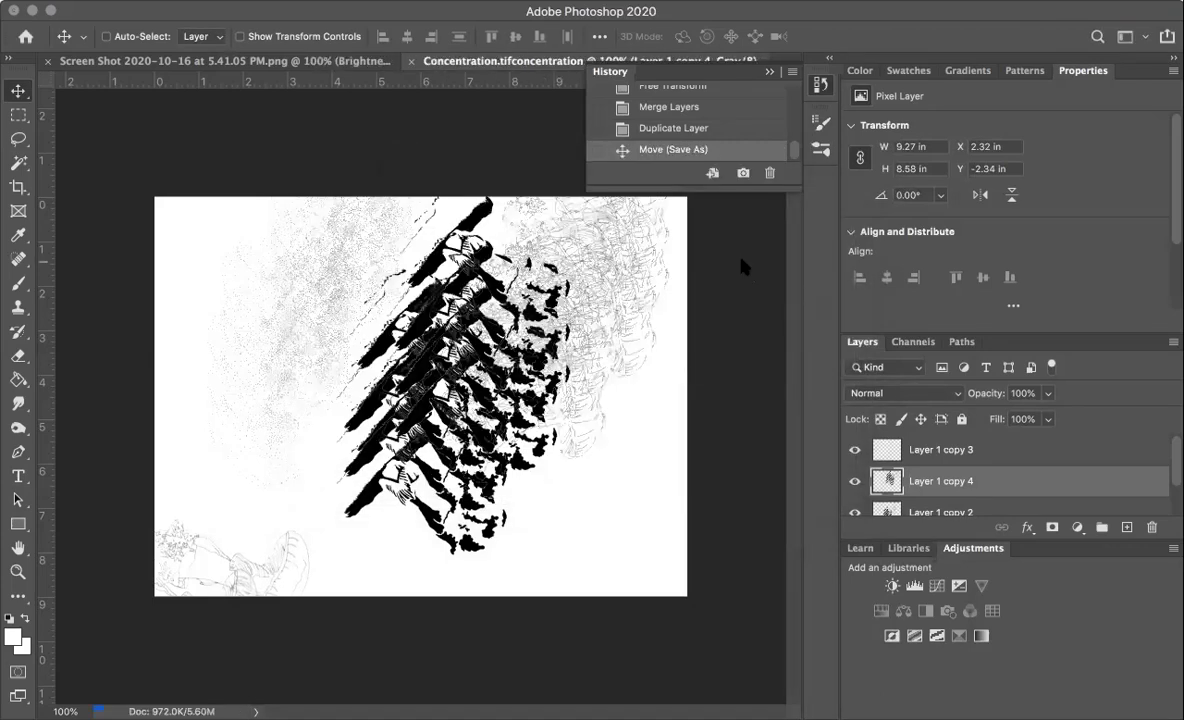